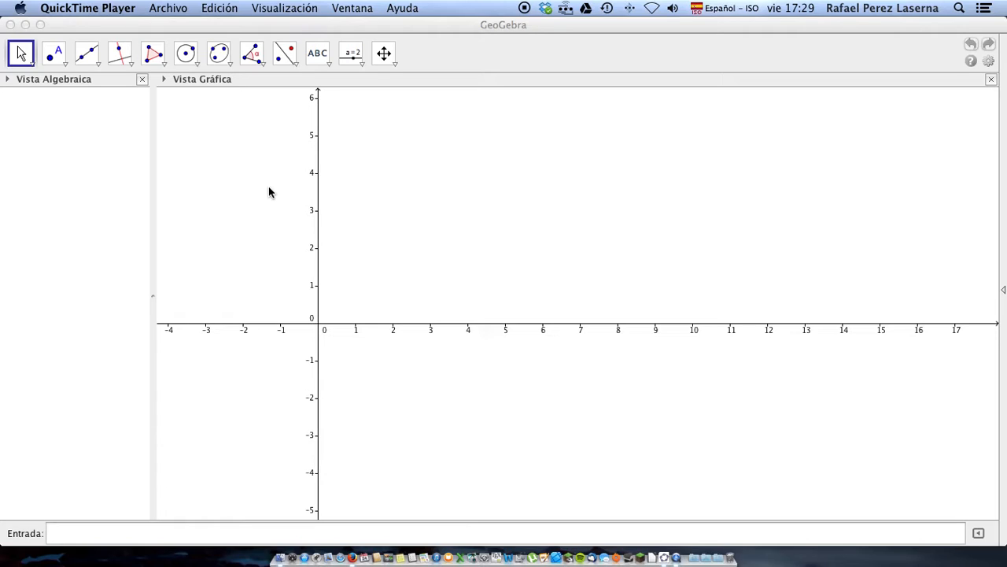
# Open the Probability Calculator (Cálculo de Probabilidades) and enlarge its window to full size
pyautogui.click(323, 66)
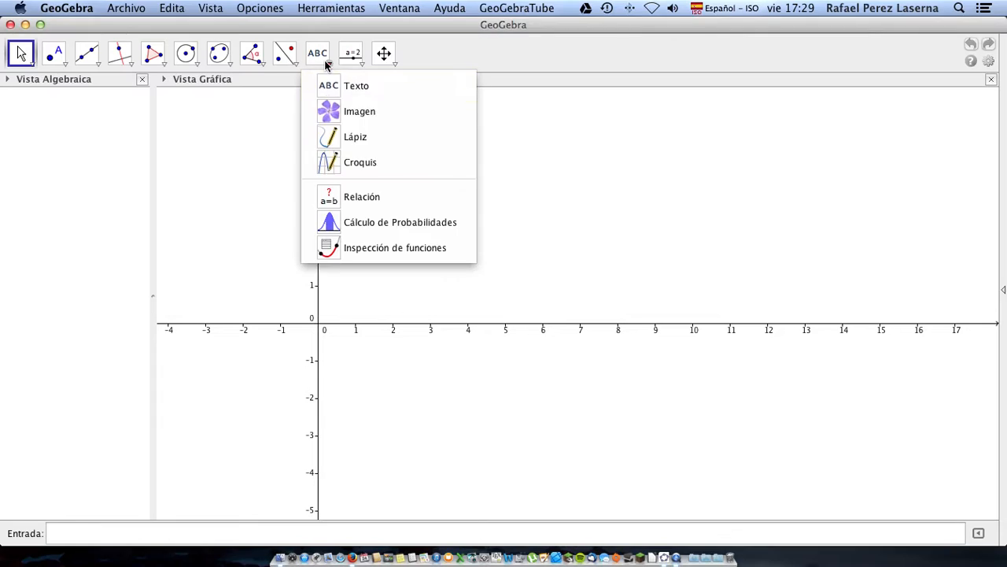
pyautogui.click(363, 220)
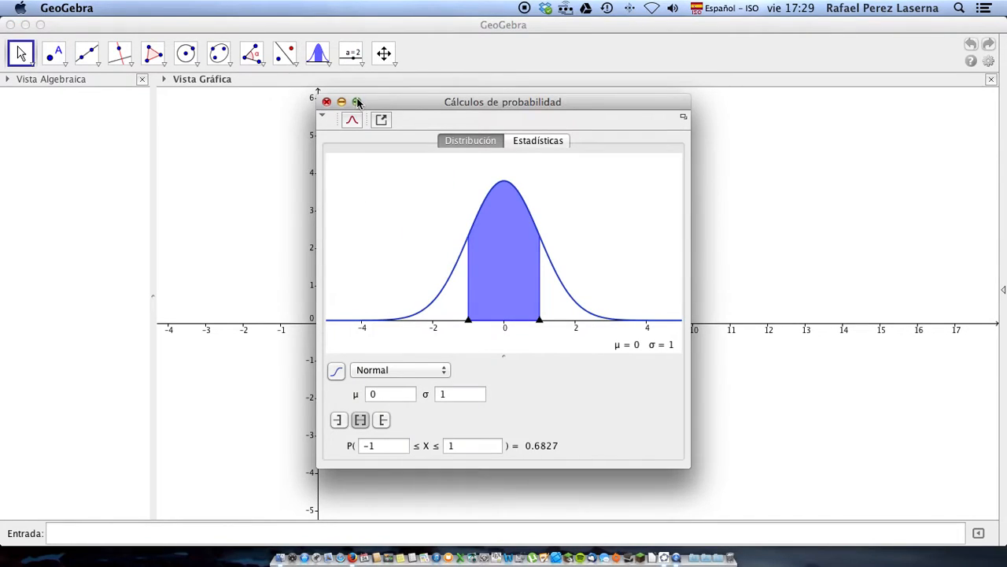
pyautogui.click(357, 102)
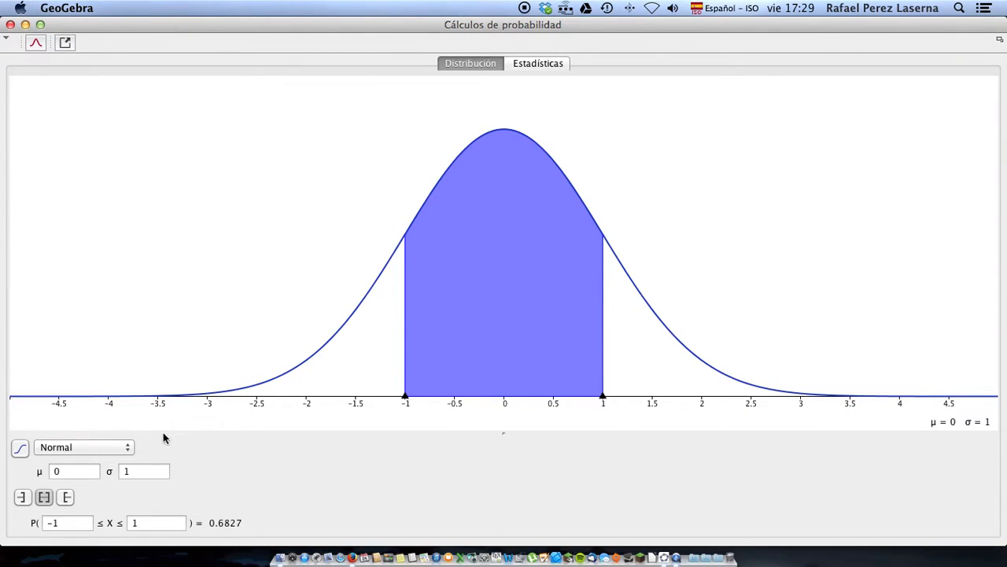
# Choose the Binomial distribution and set the probability region to right-tailed, after trying left-tailed
pyautogui.click(124, 447)
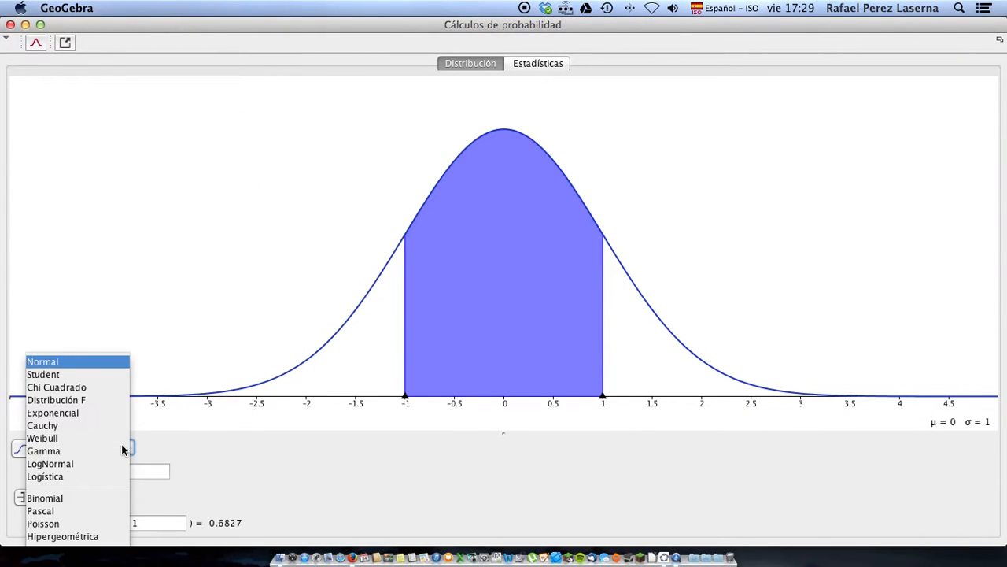
pyautogui.click(114, 497)
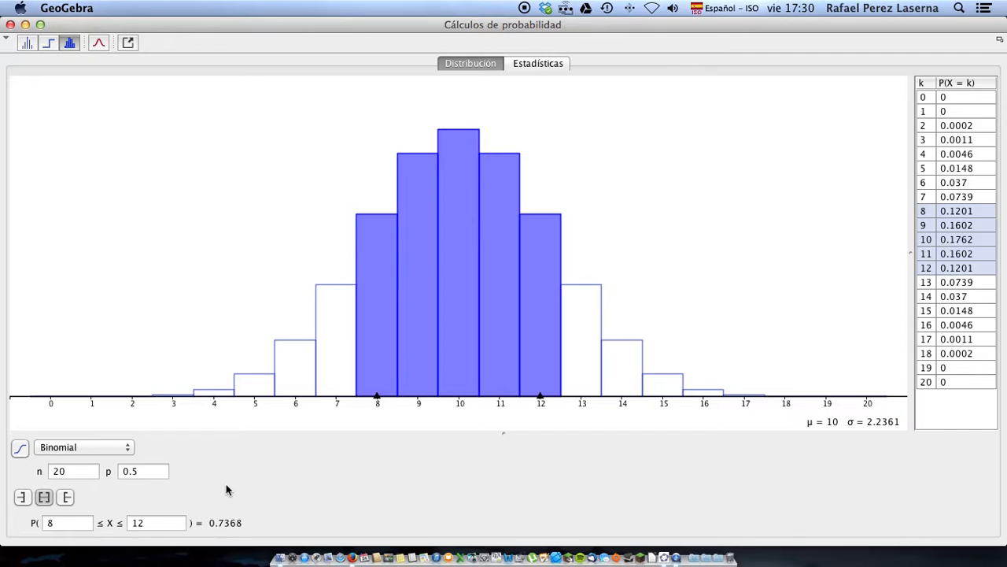
pyautogui.click(23, 498)
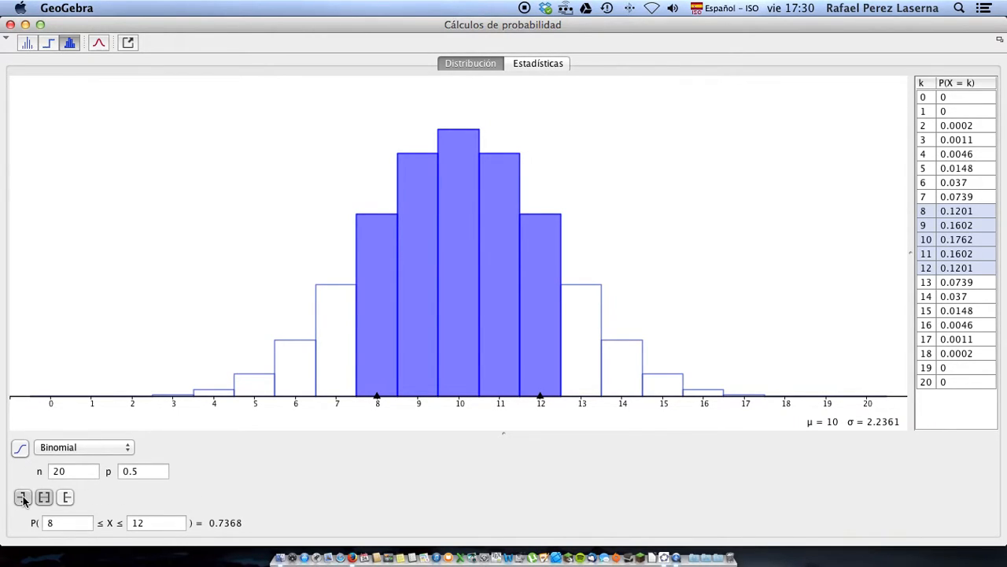
pyautogui.click(66, 498)
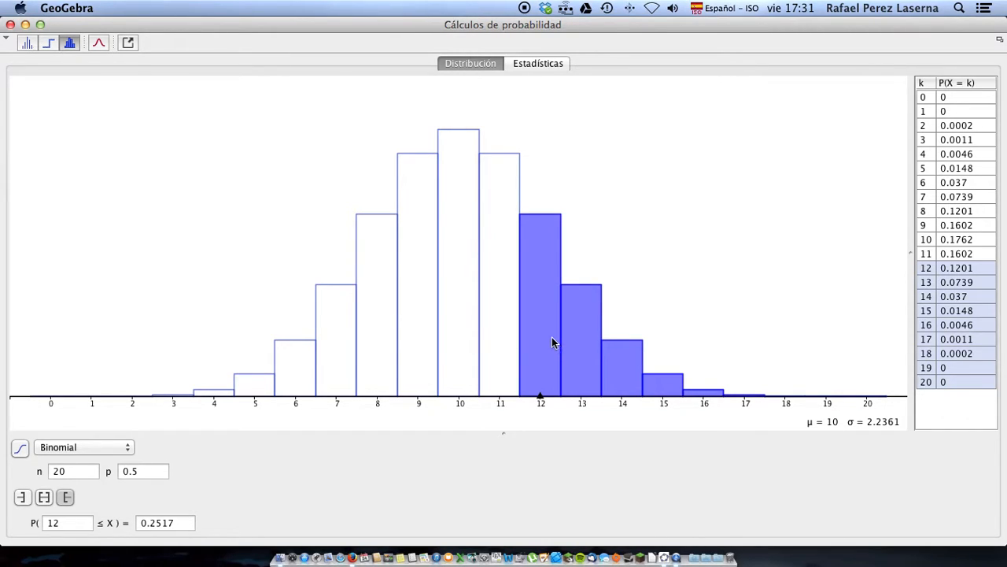
# Display the binomial distribution as a vertical line graph, and hide and show the style bar again
pyautogui.click(26, 42)
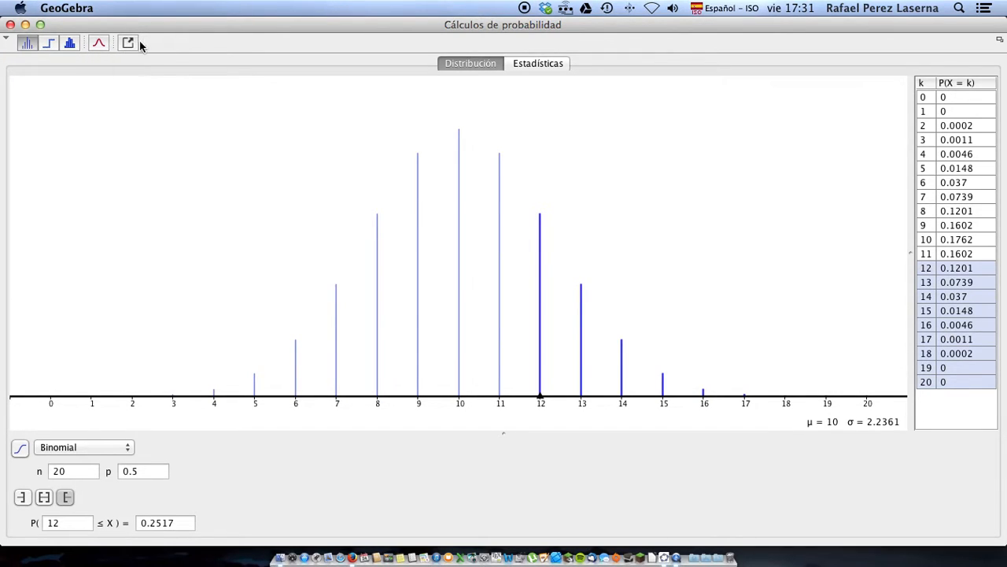
pyautogui.click(5, 42)
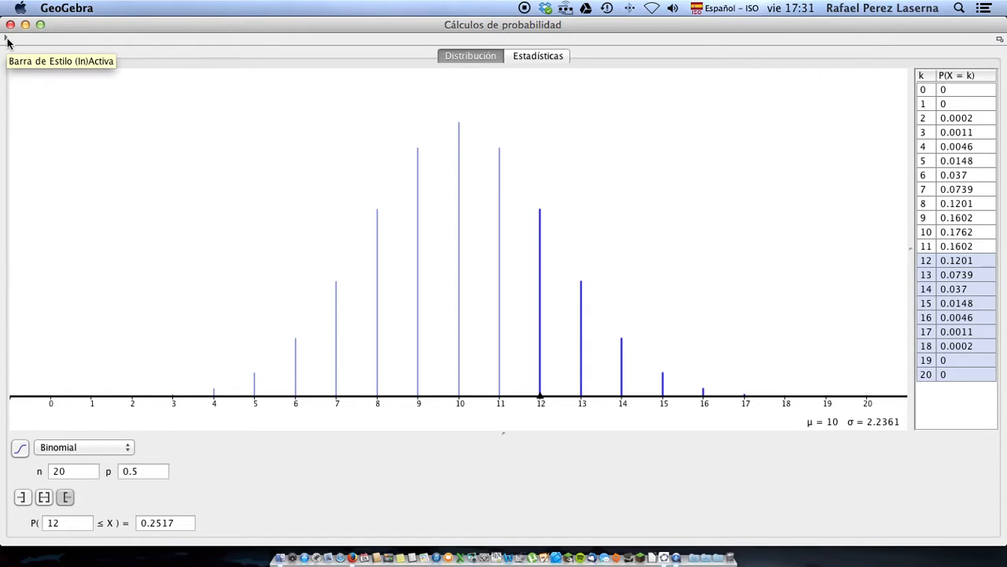
pyautogui.click(5, 42)
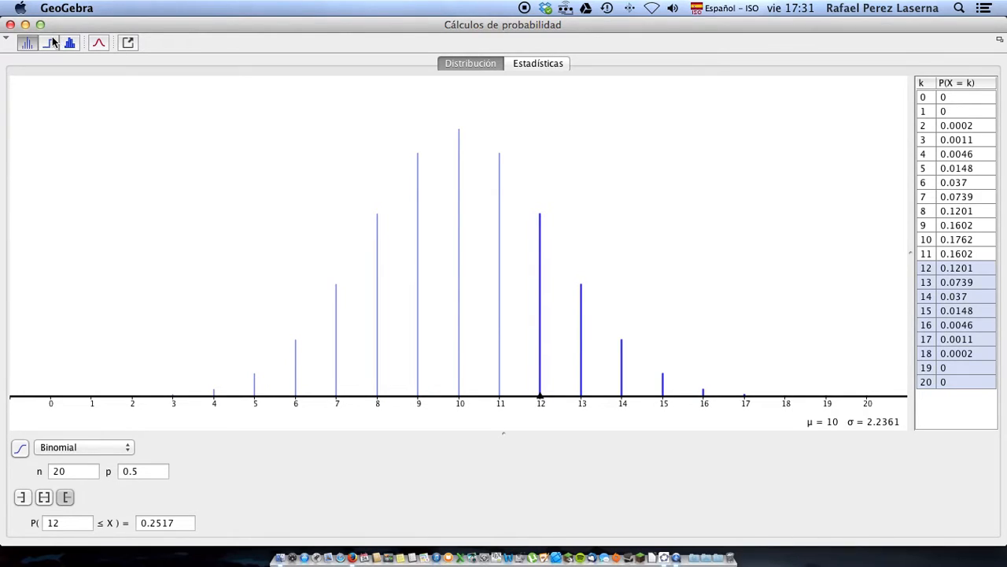
# Copy the binomial line graph to the Graphics View and minimize the calculator to inspect the copy
pyautogui.click(129, 44)
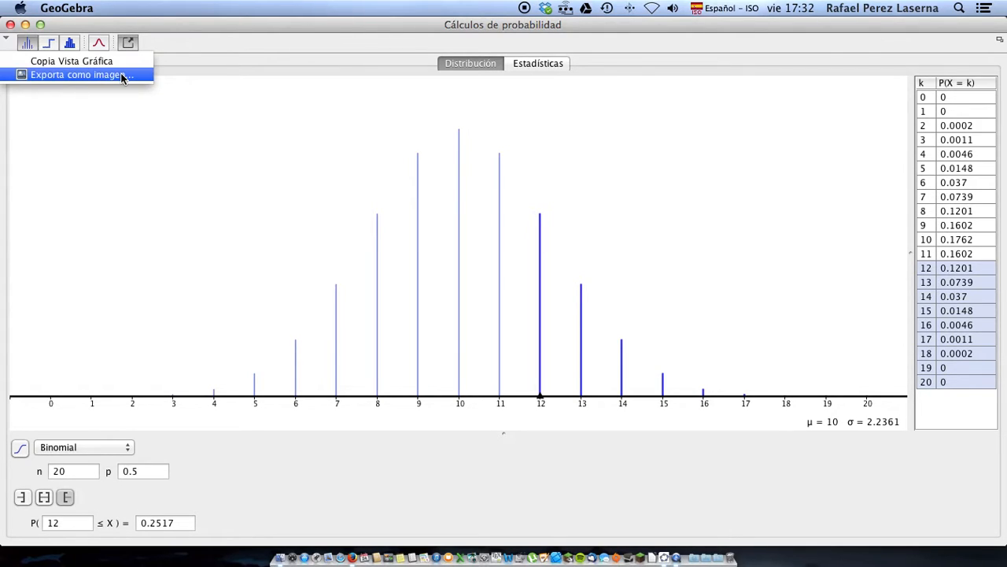
pyautogui.click(121, 79)
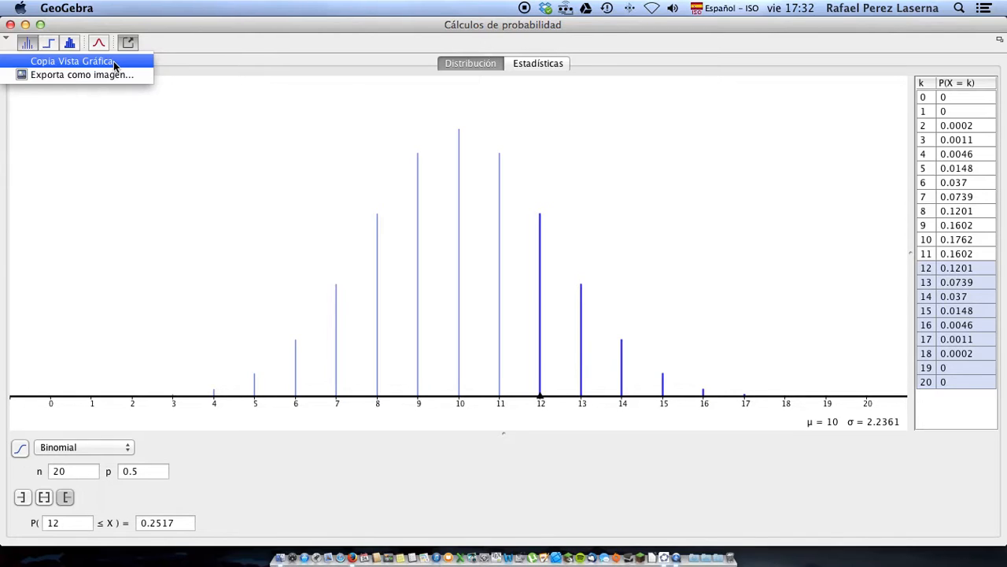
pyautogui.click(113, 61)
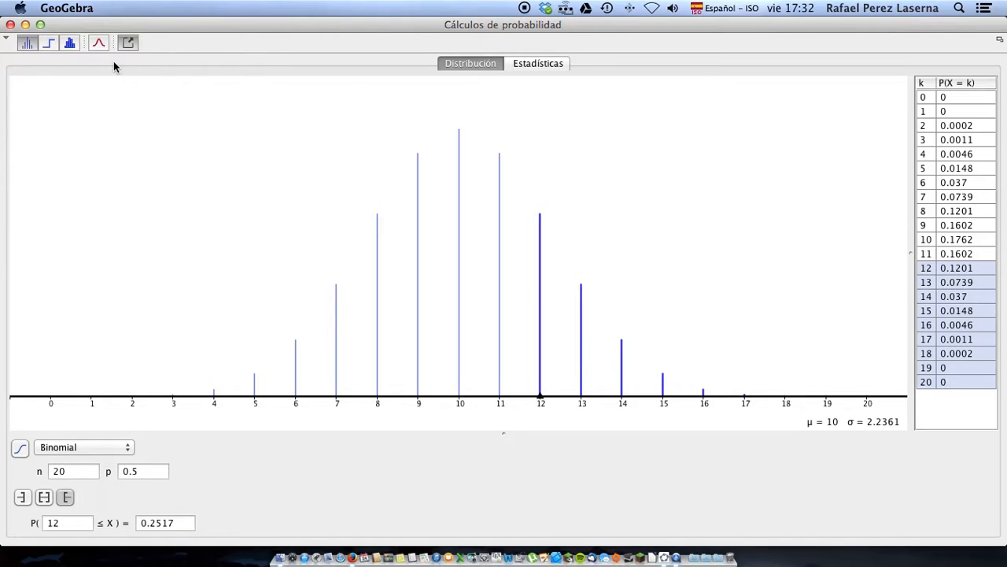
pyautogui.click(25, 24)
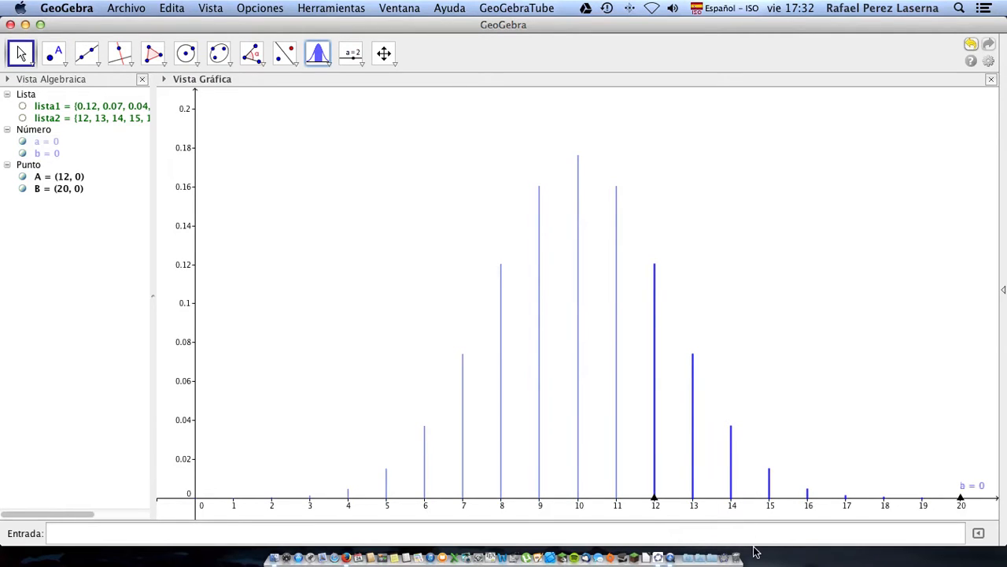
# Restore and close the probability calculator, and start a new blank file without saving the changes
pyautogui.click(726, 548)
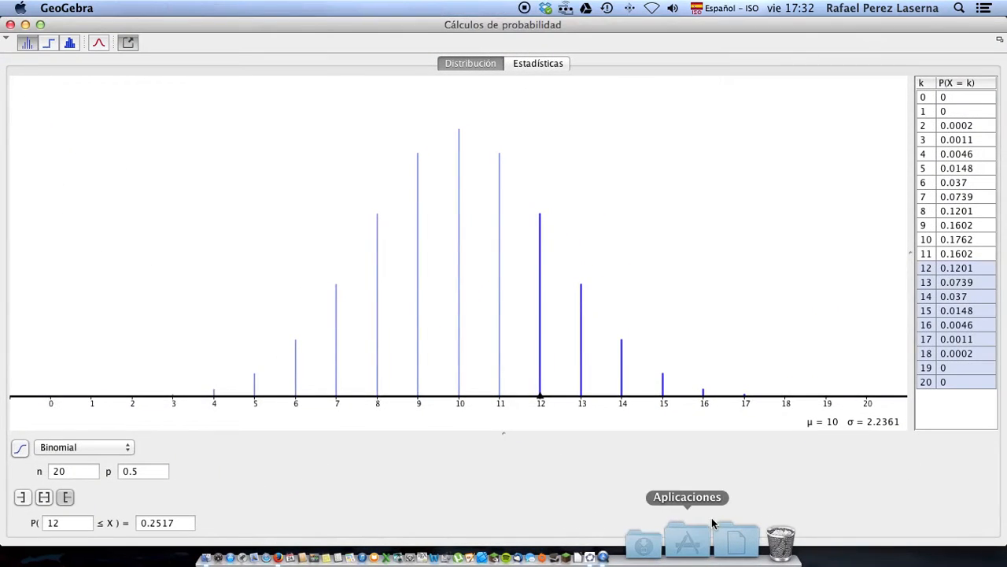
pyautogui.click(11, 25)
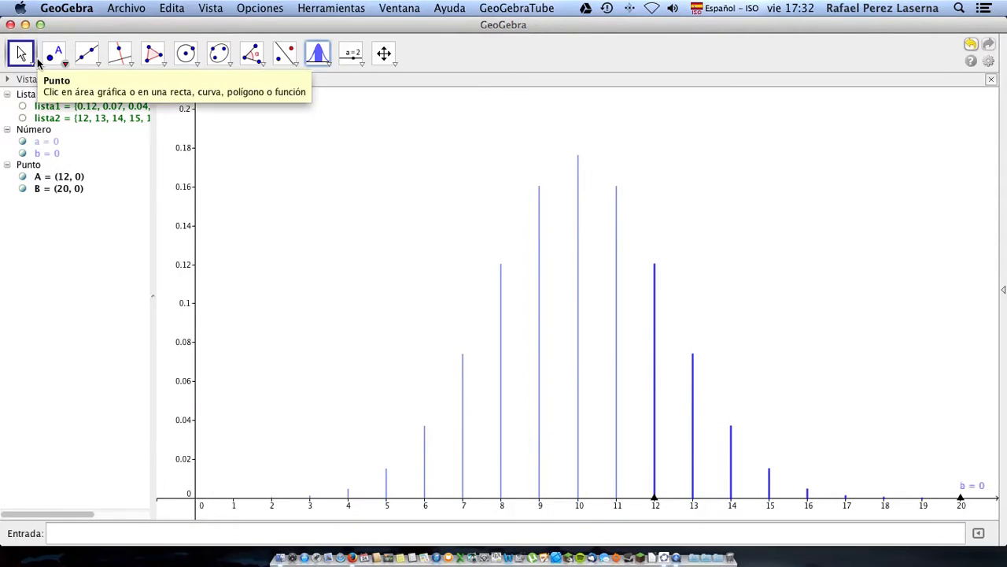
pyautogui.click(124, 10)
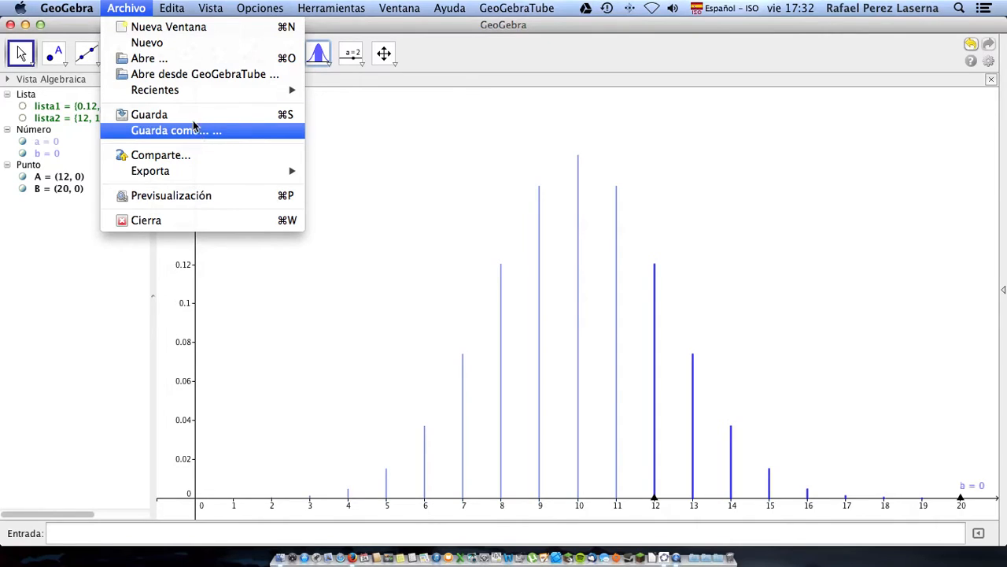
pyautogui.click(193, 44)
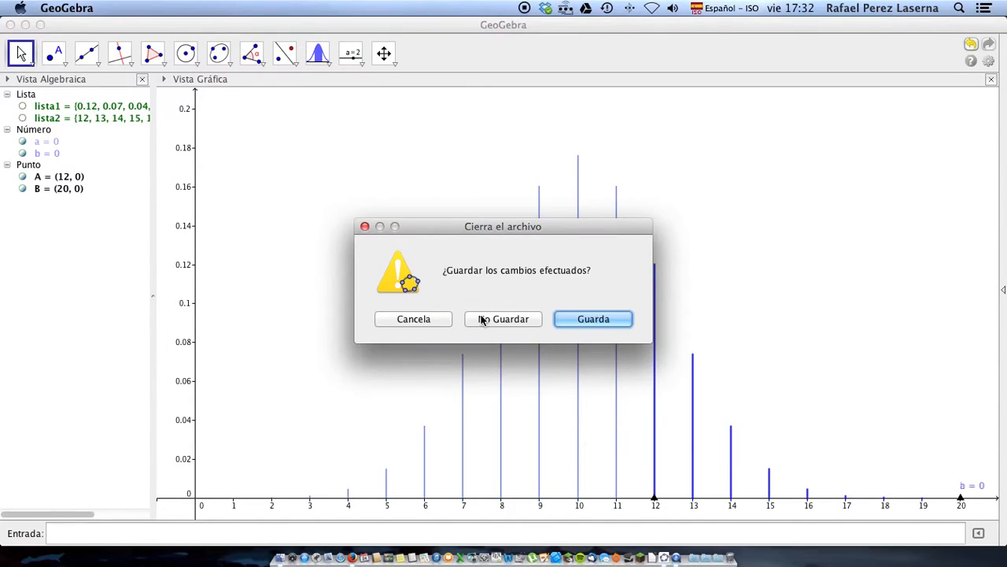
pyautogui.click(481, 319)
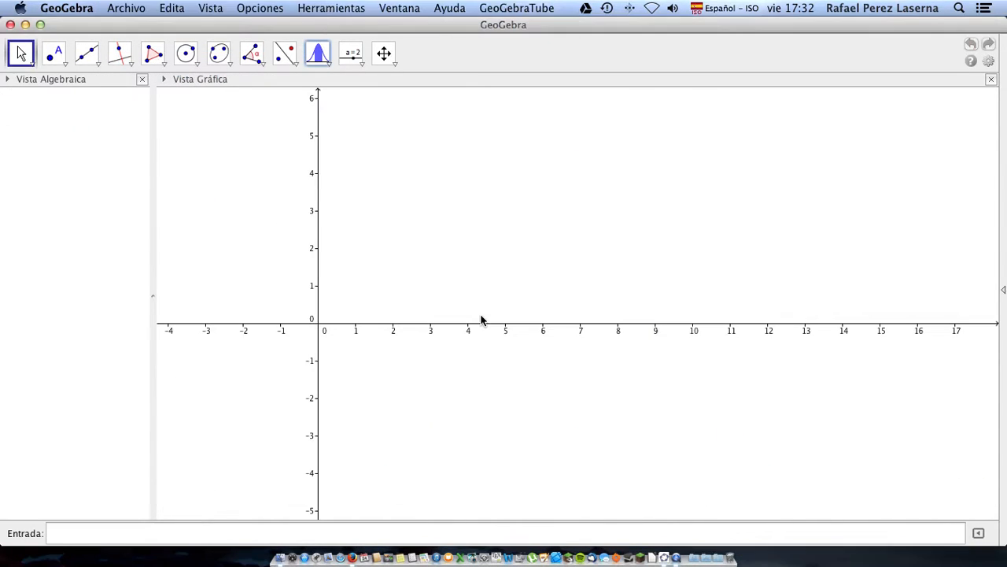
# Reopen the probability calculator and set the Normal distribution's mean to 40 and standard deviation to 5
pyautogui.click(317, 53)
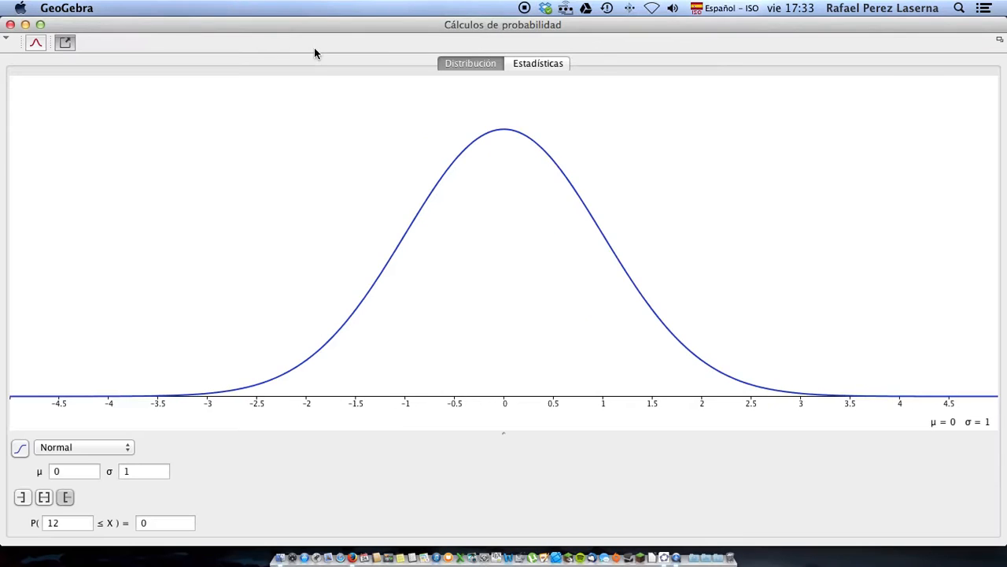
pyautogui.click(72, 474)
pyautogui.write('20')
pyautogui.moveTo(70, 476); pyautogui.dragTo(48, 477)
pyautogui.write('40')
pyautogui.click(130, 474)
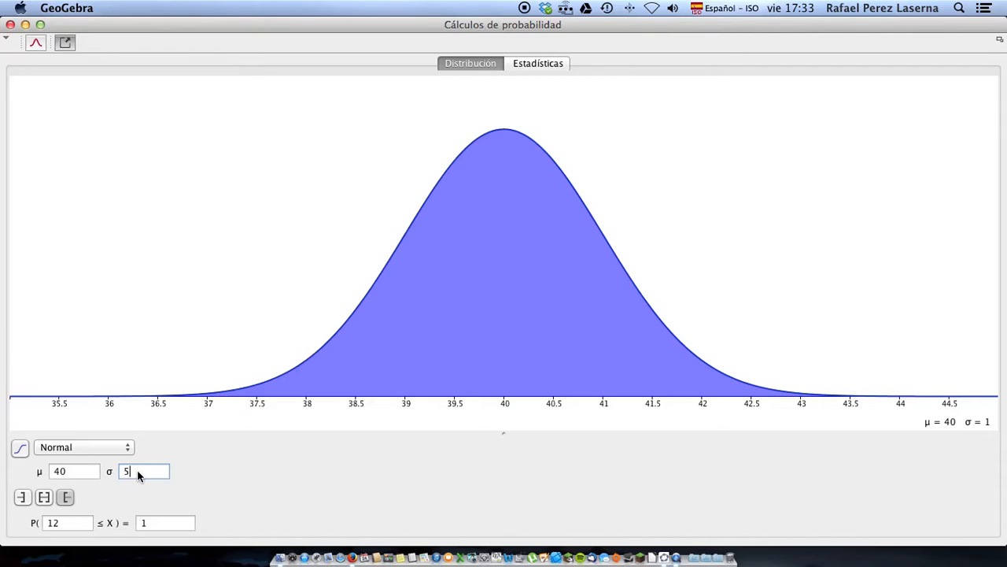
pyautogui.click(156, 522)
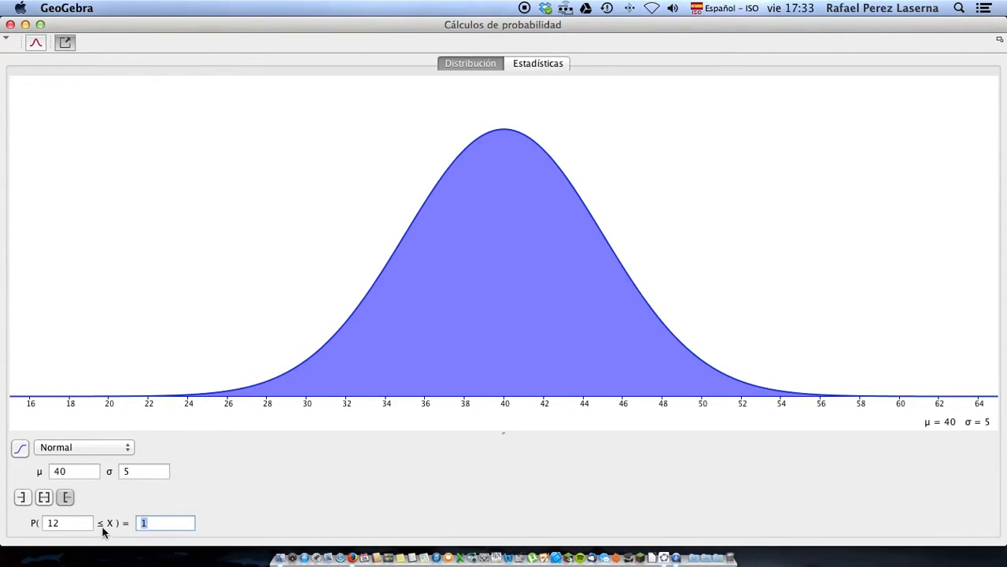
# Switch the normal probability region between interval and left-tailed, finishing with right-tailed
pyautogui.click(43, 499)
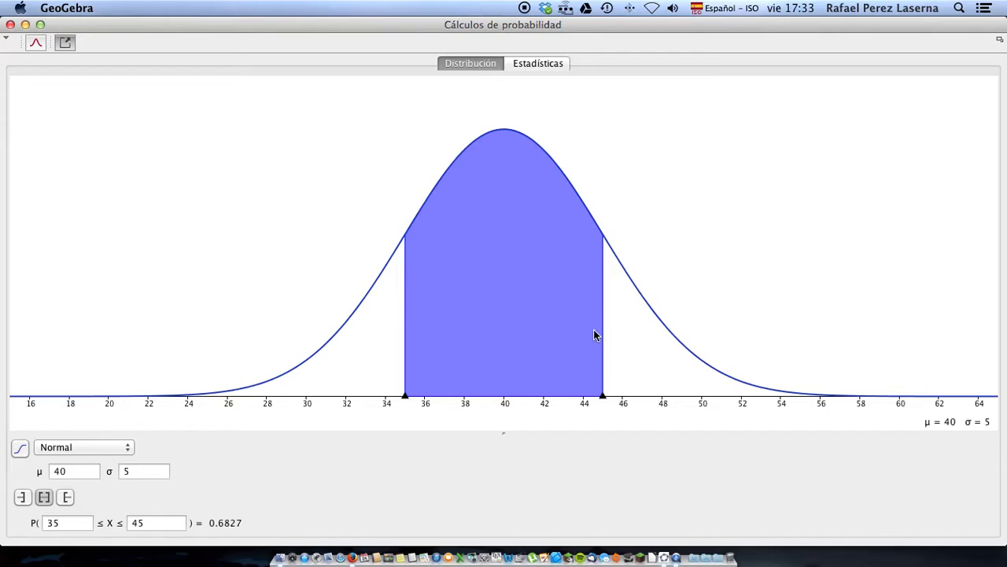
pyautogui.click(23, 498)
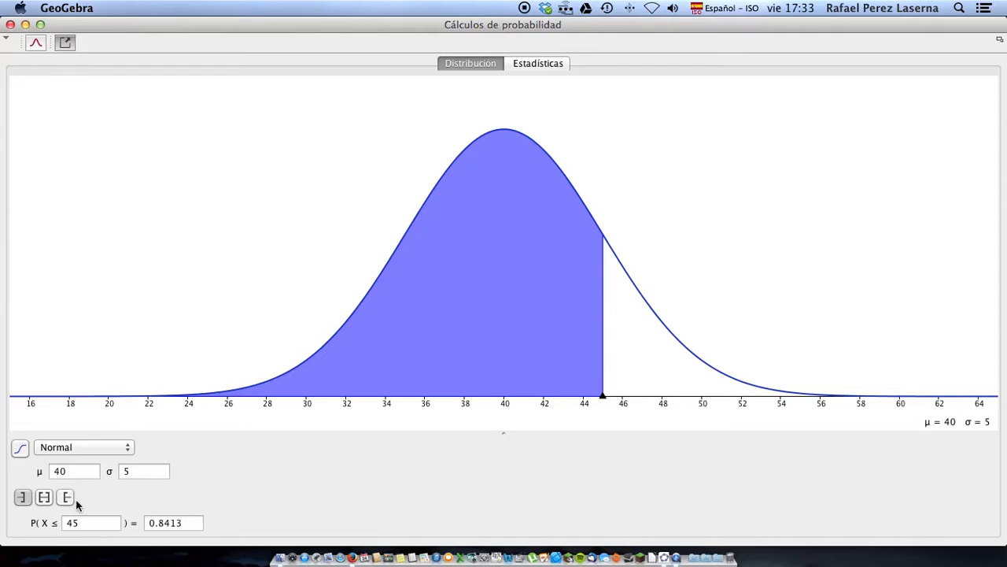
pyautogui.click(45, 498)
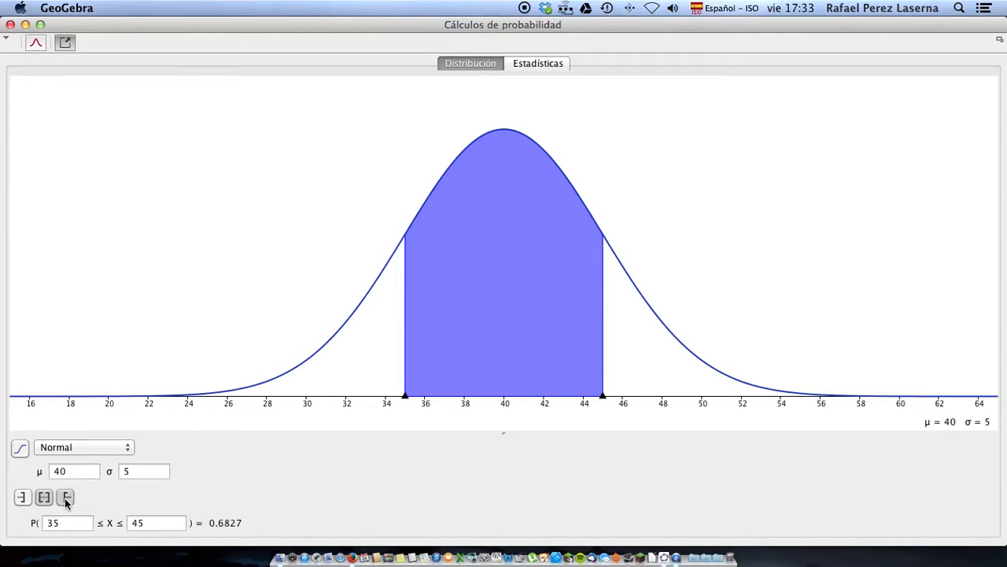
pyautogui.click(67, 498)
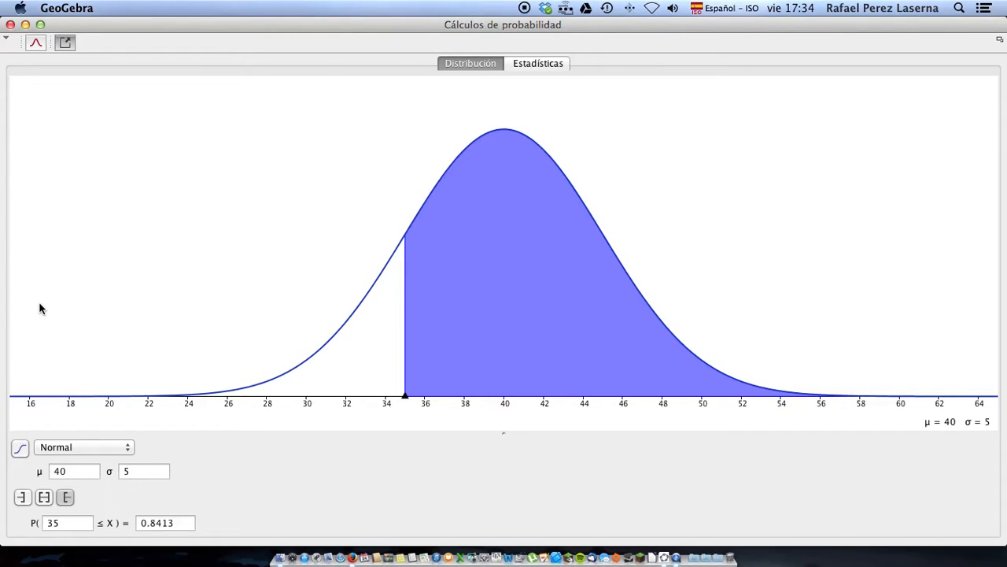
# Copy the normal curve to the Graphics View, minimize the calculator, and select and deselect the shaded area
pyautogui.click(65, 45)
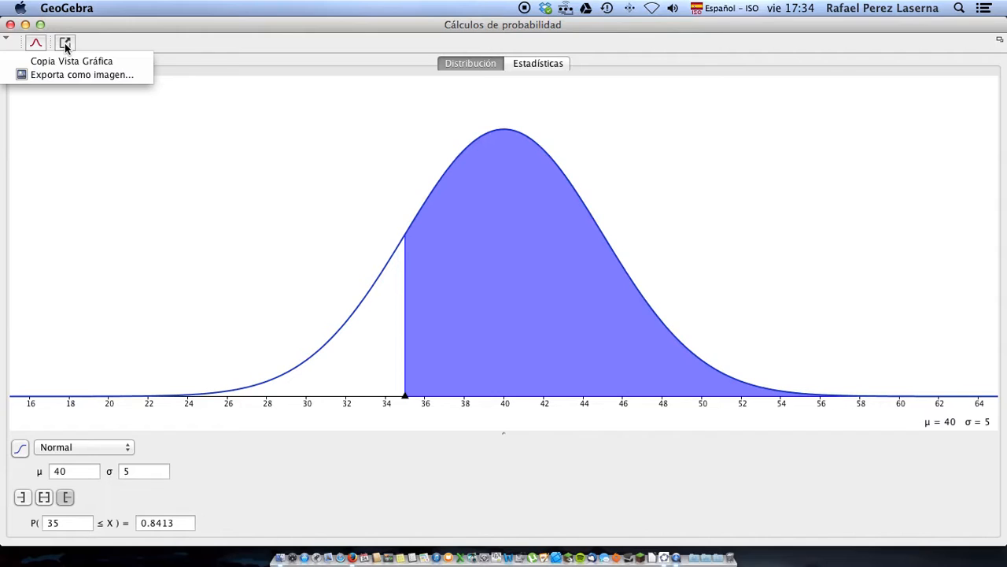
pyautogui.click(76, 60)
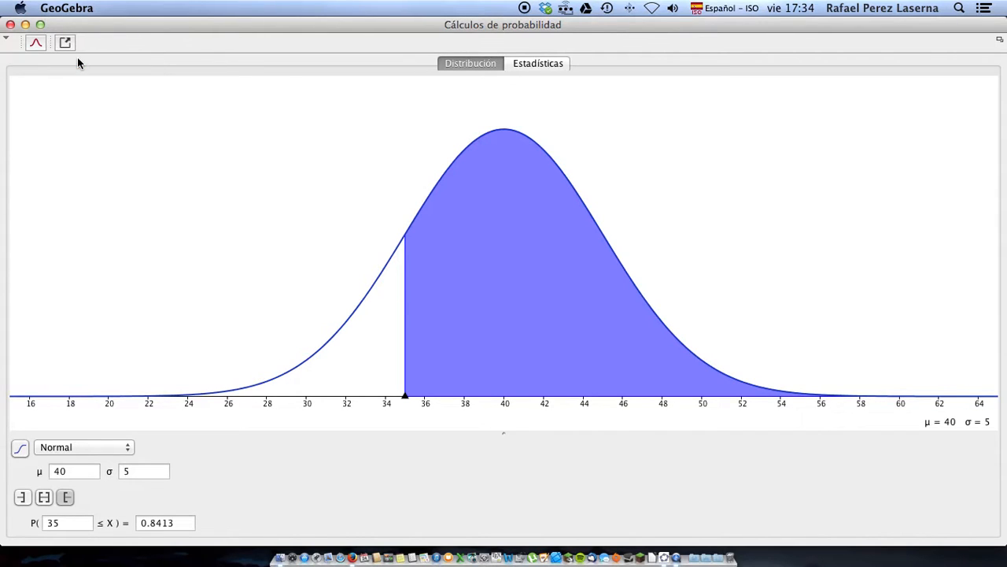
pyautogui.click(25, 24)
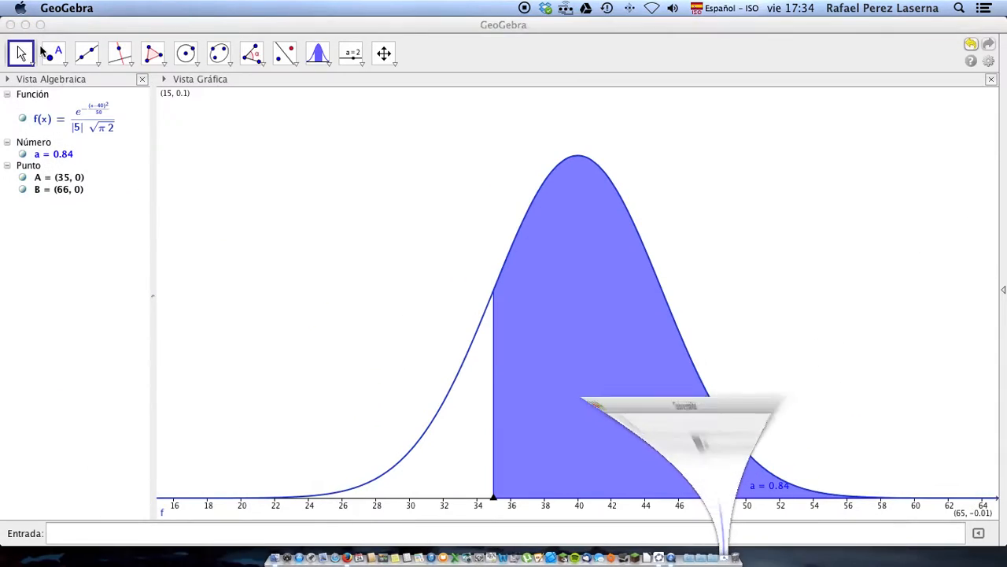
pyautogui.click(622, 403)
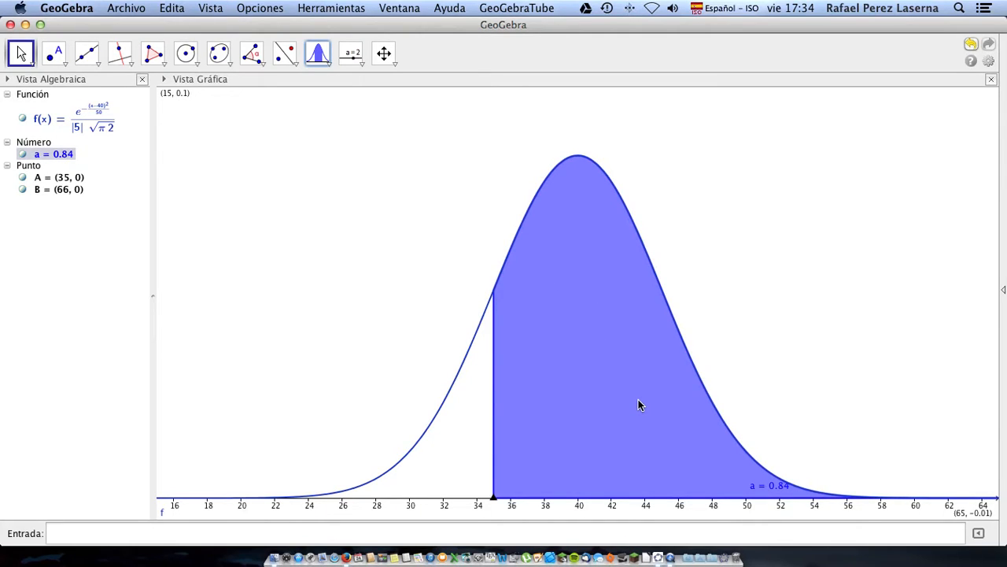
pyautogui.press('Escape')
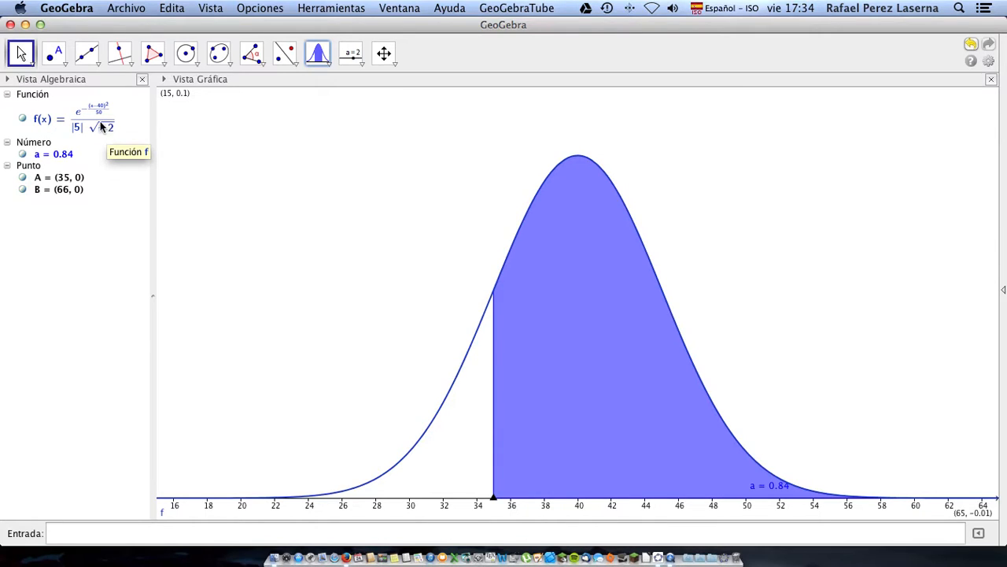
# Start a new blank file without saving the changes and restore the minimized probability calculator
pyautogui.click(126, 9)
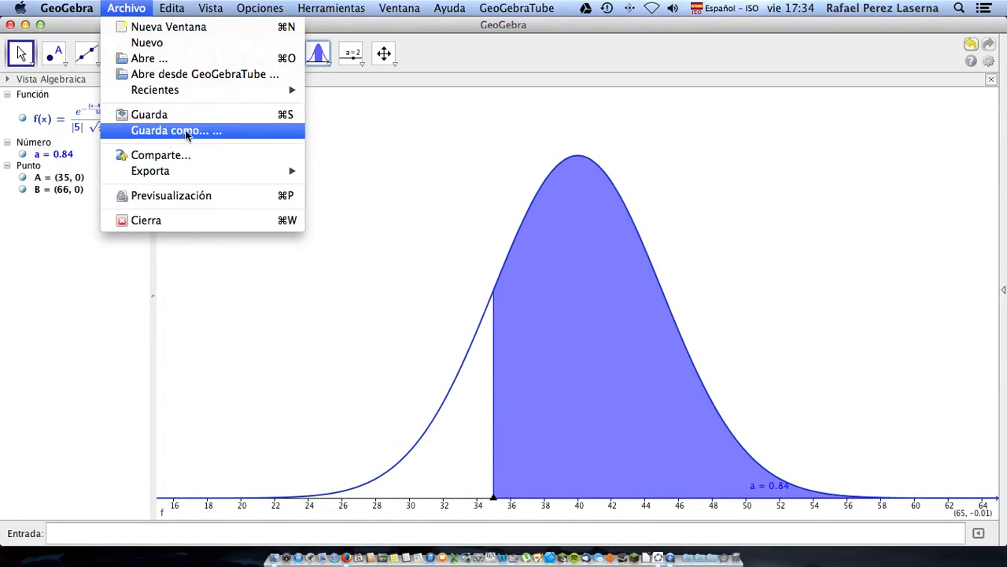
pyautogui.click(190, 43)
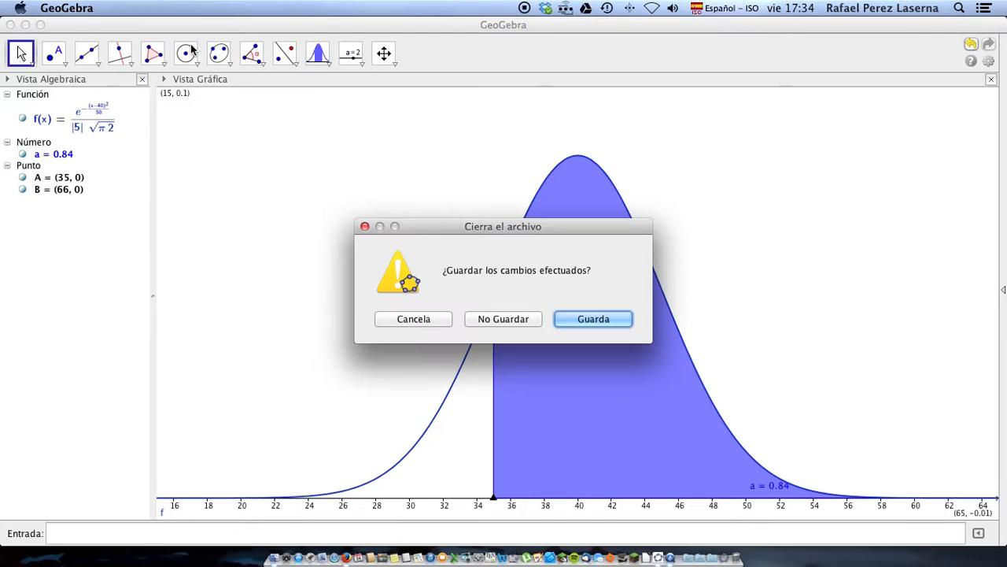
pyautogui.click(508, 320)
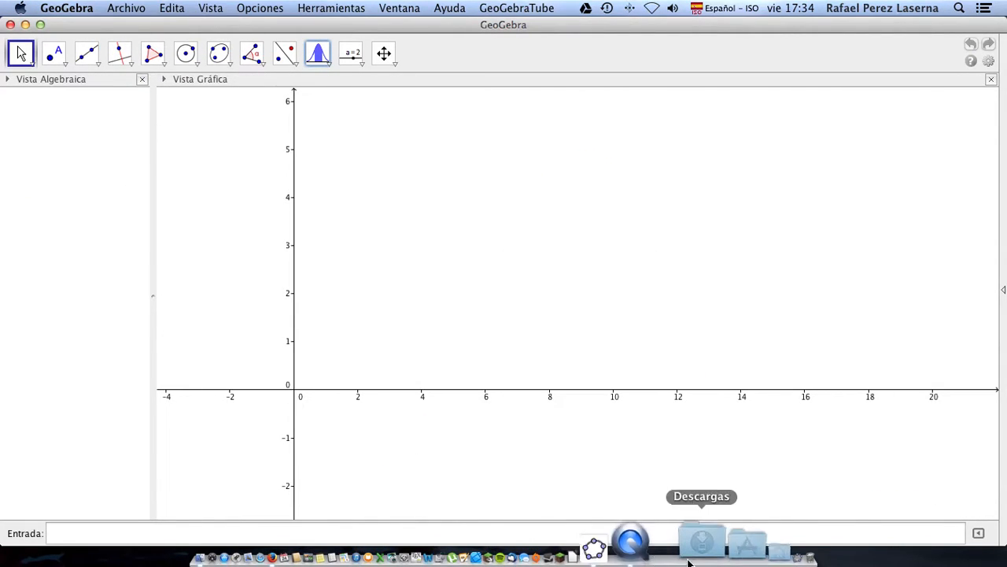
pyautogui.click(720, 551)
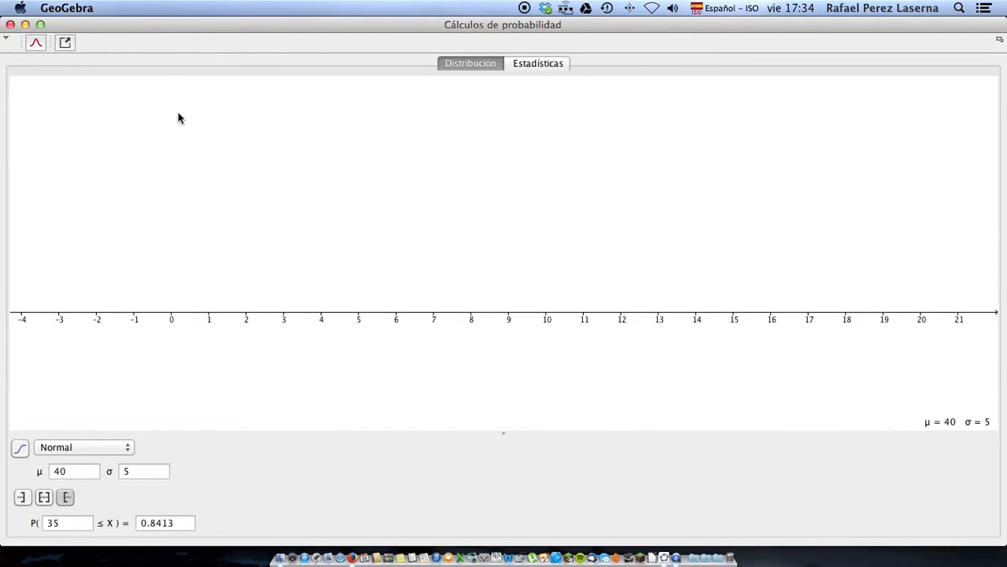
# Close and reopen the probability calculator and switch the distribution to Binomial
pyautogui.click(10, 24)
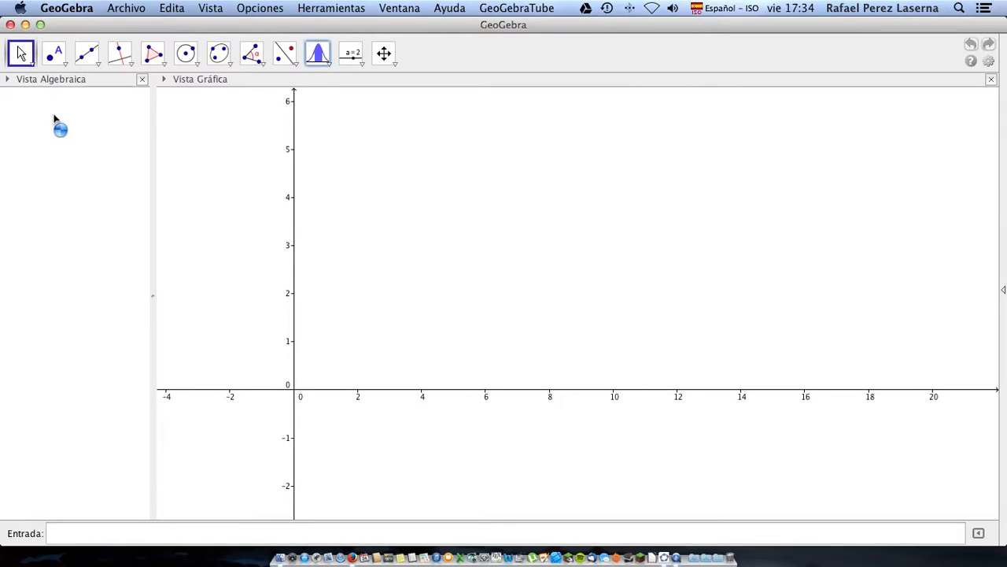
pyautogui.click(316, 59)
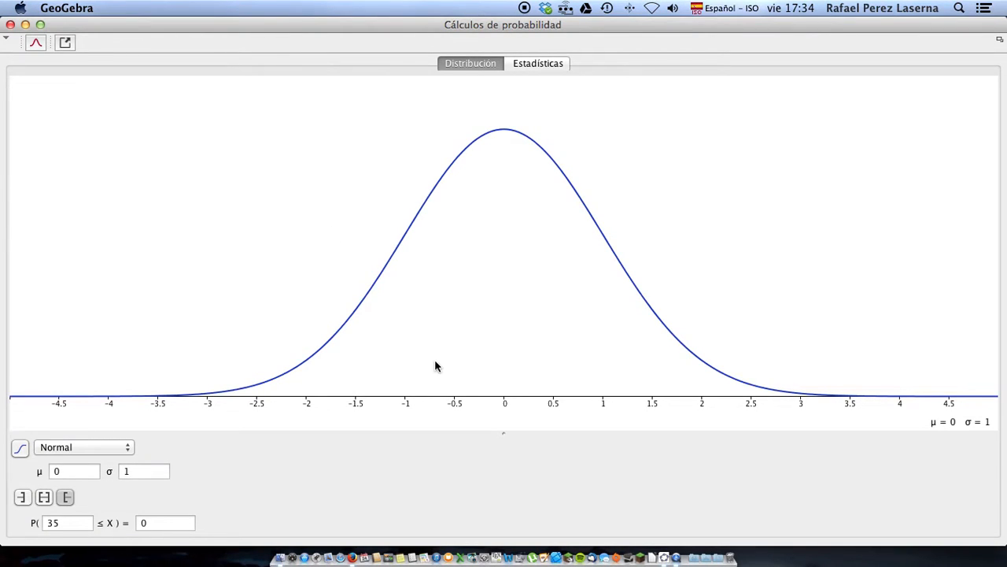
pyautogui.click(110, 450)
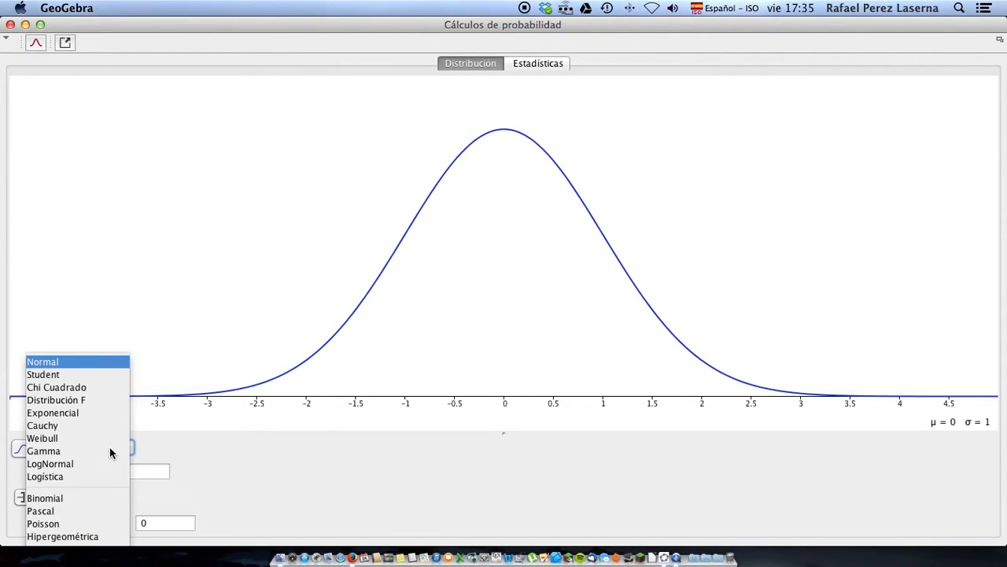
pyautogui.click(100, 498)
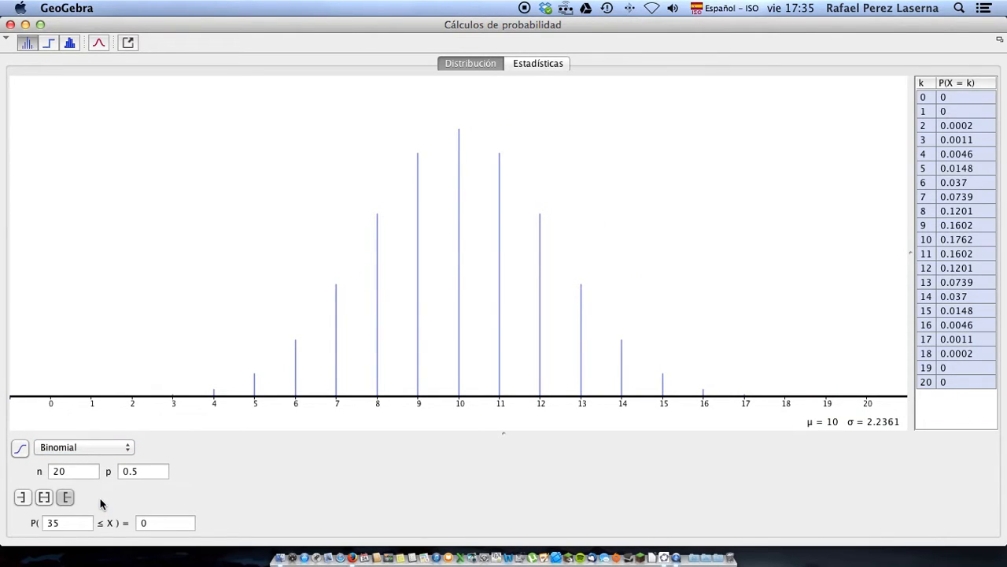
# Set the binomial distribution's number of trials n to 100 and success probability p to 0.1
pyautogui.doubleClick(78, 471)
pyautogui.write('100')
pyautogui.click(150, 475)
pyautogui.click(149, 476)
pyautogui.click(150, 475)
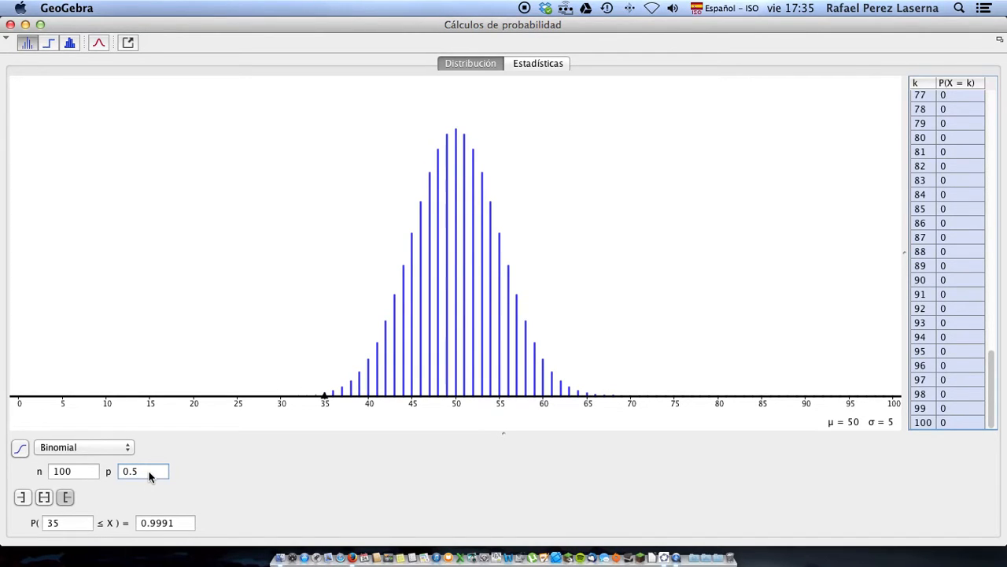
pyautogui.press('BackSpace')
pyautogui.write('1')
pyautogui.click(83, 527)
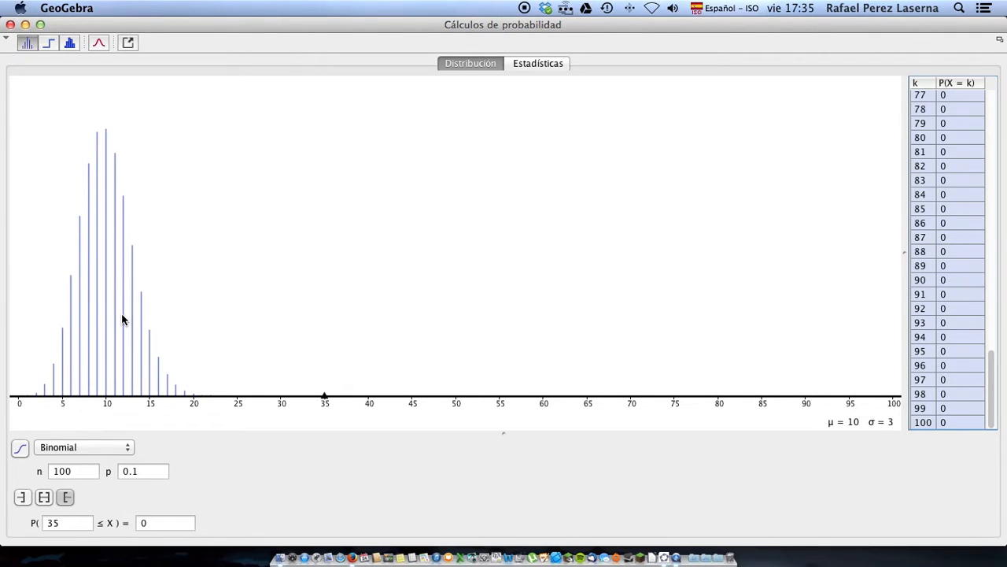
# Show the binomial distribution as a histogram with the normal curve overlaid, and copy it to the Graphics View, closing the calculator
pyautogui.click(71, 43)
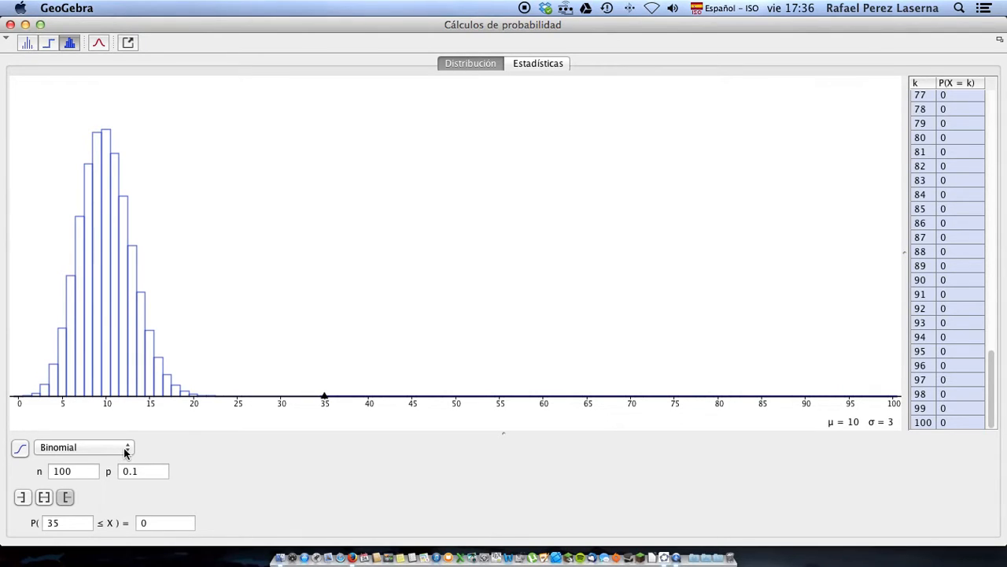
pyautogui.click(98, 45)
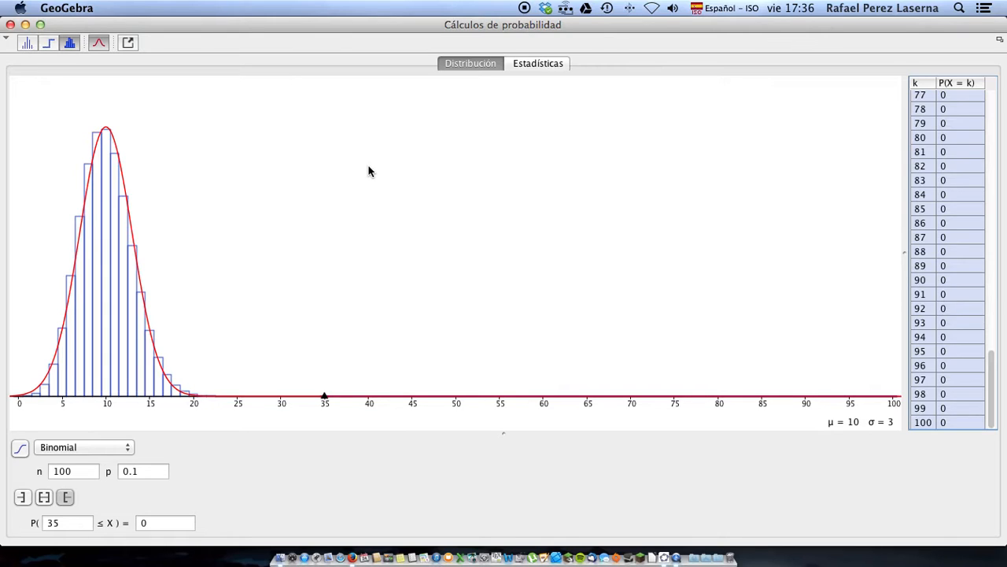
pyautogui.click(125, 47)
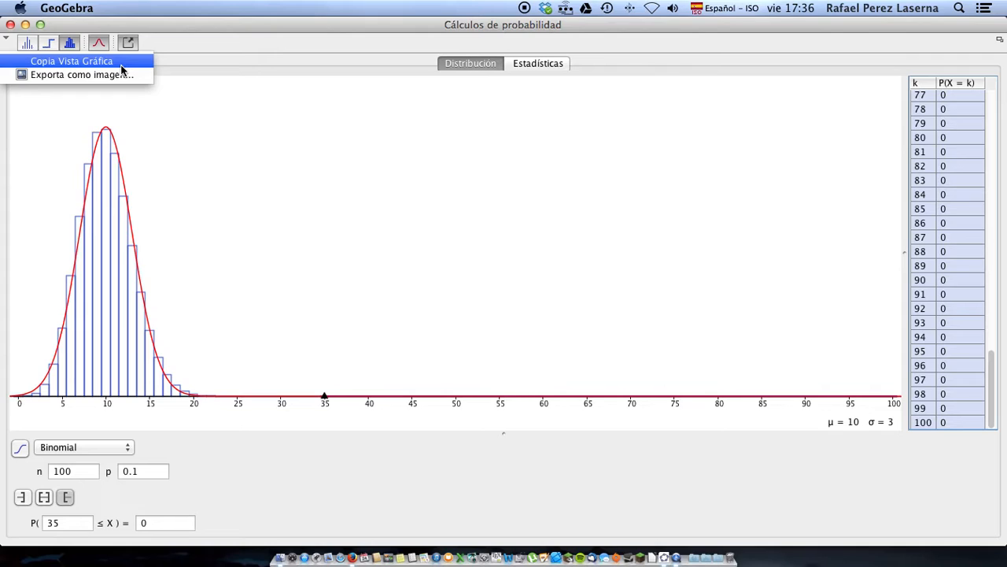
pyautogui.click(121, 65)
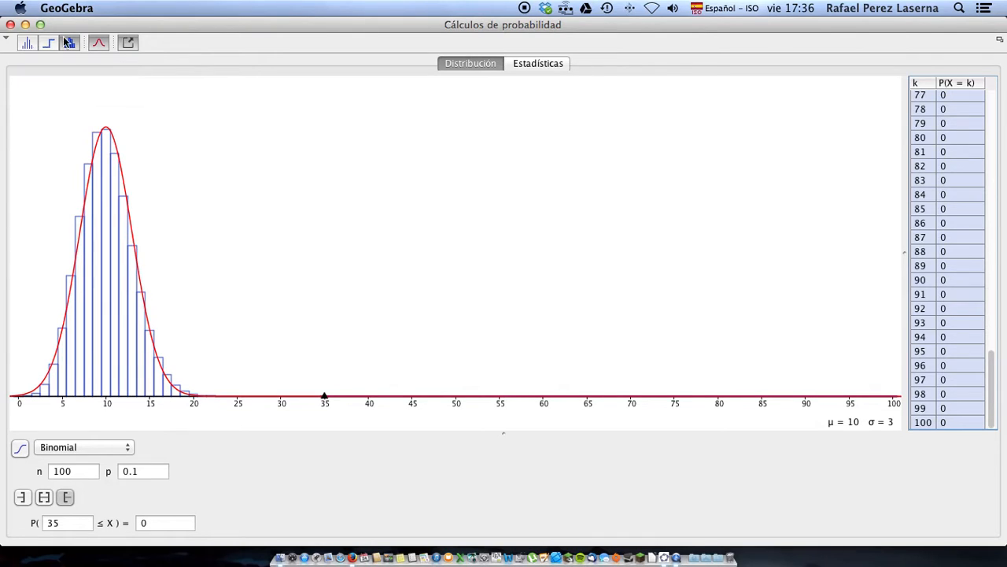
pyautogui.click(10, 26)
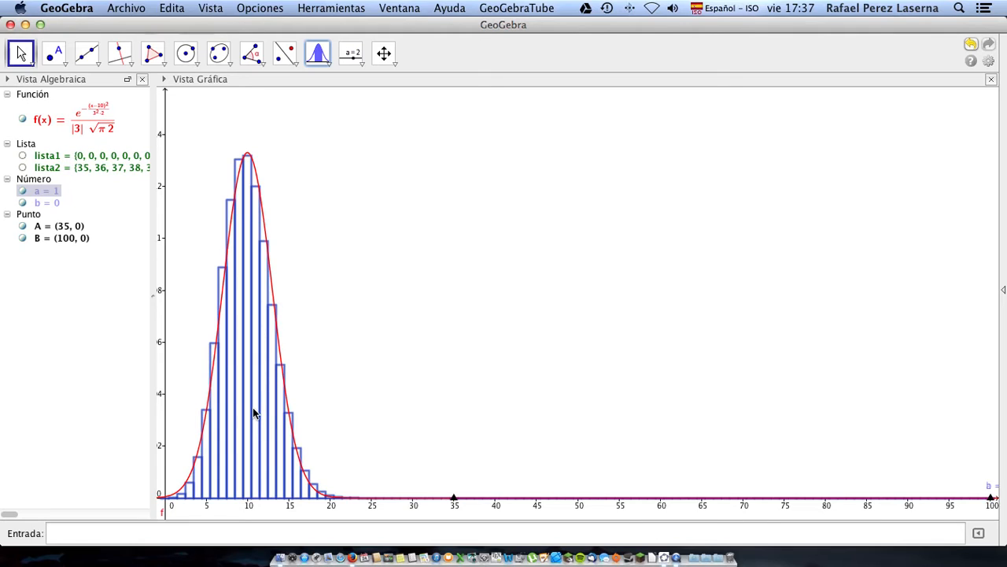
pyautogui.click(210, 326)
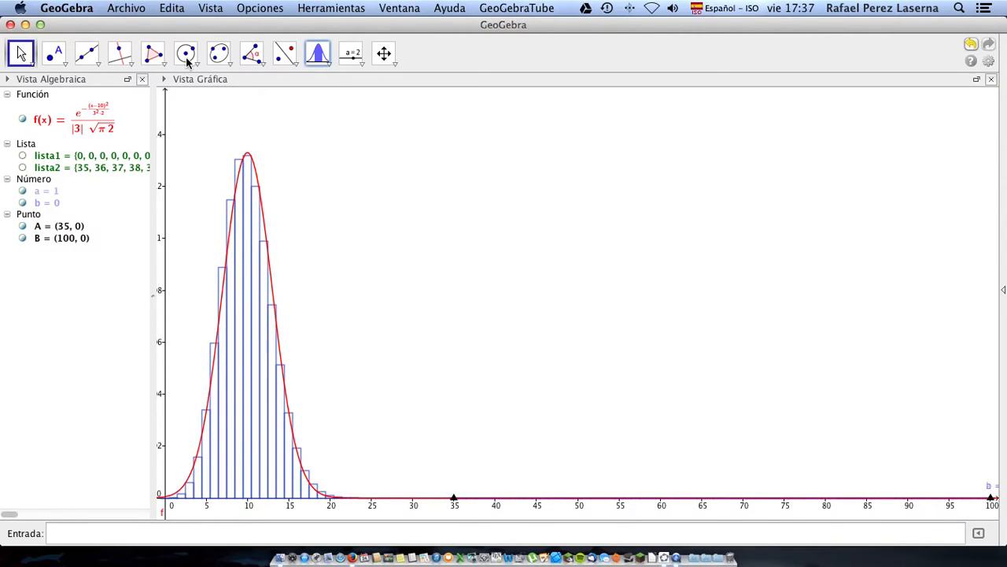
# Start a new blank file and discard the changes to the copied binomial graph
pyautogui.click(138, 11)
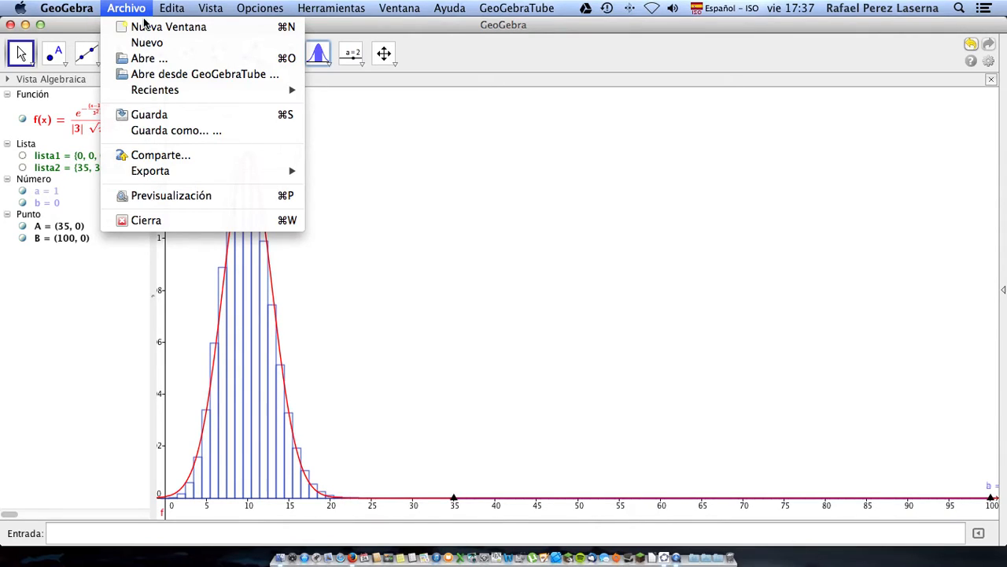
pyautogui.click(348, 342)
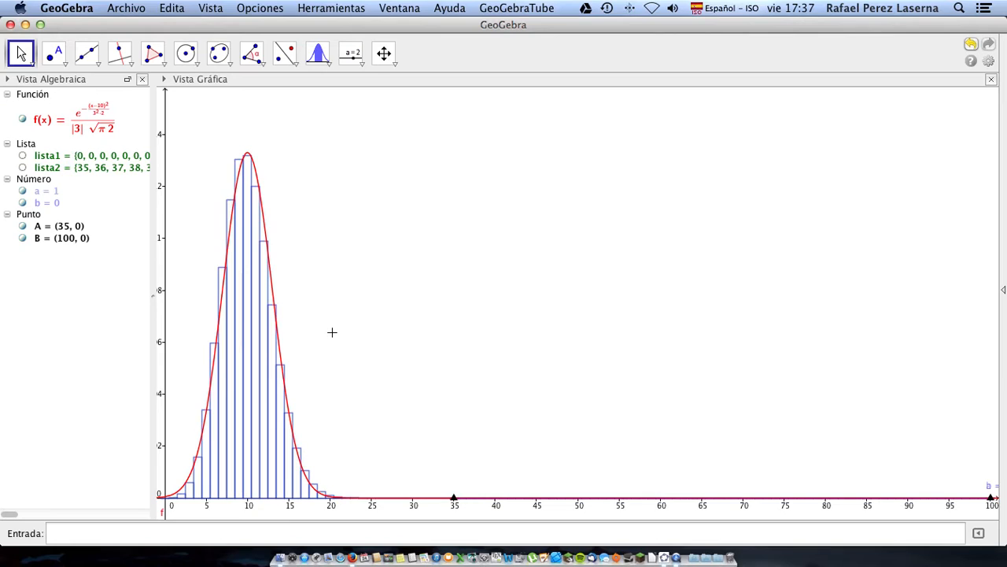
pyautogui.click(127, 7)
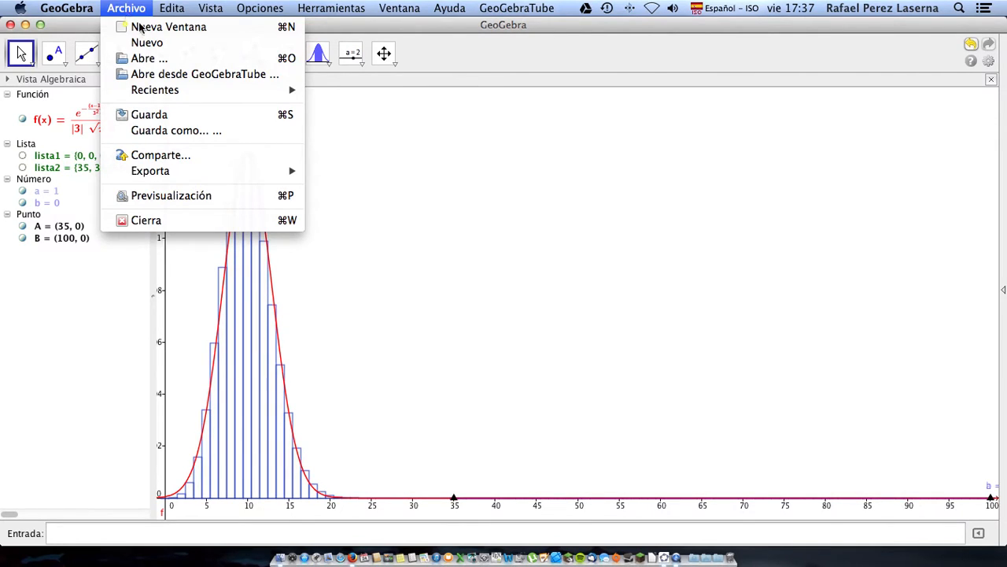
pyautogui.click(157, 44)
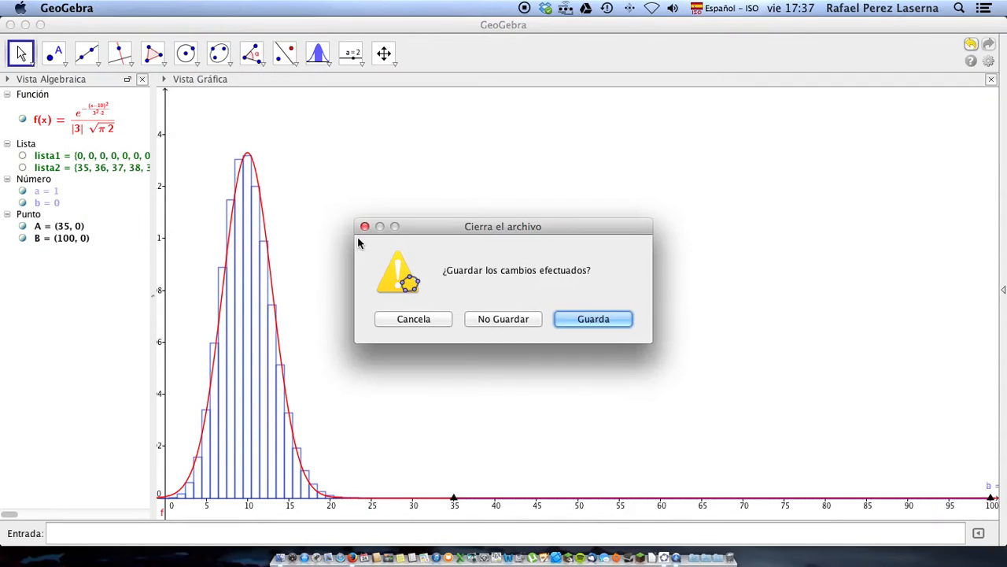
pyautogui.click(507, 321)
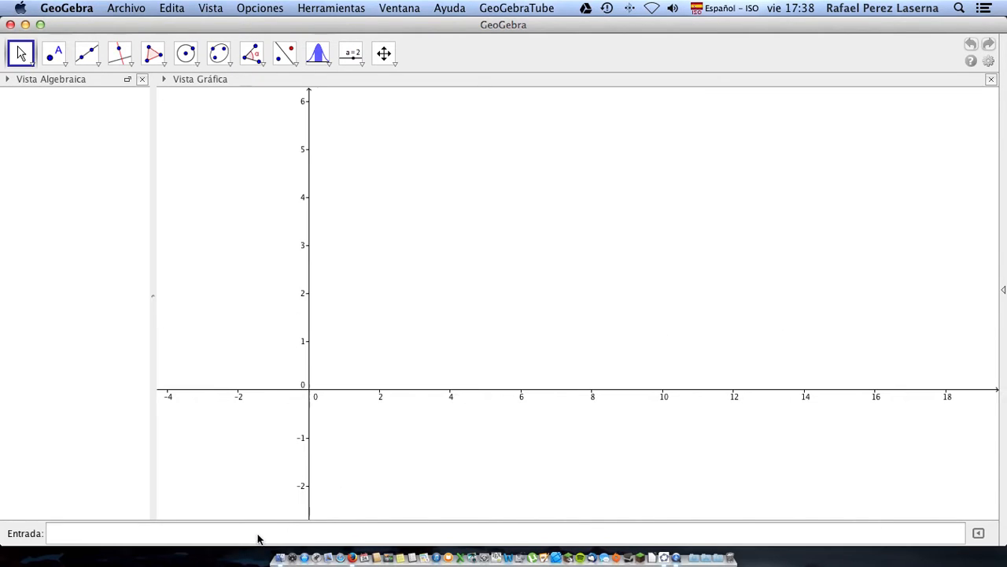
# Enter "Distri" as an input command and browse the suggested distribution commands
pyautogui.click(229, 534)
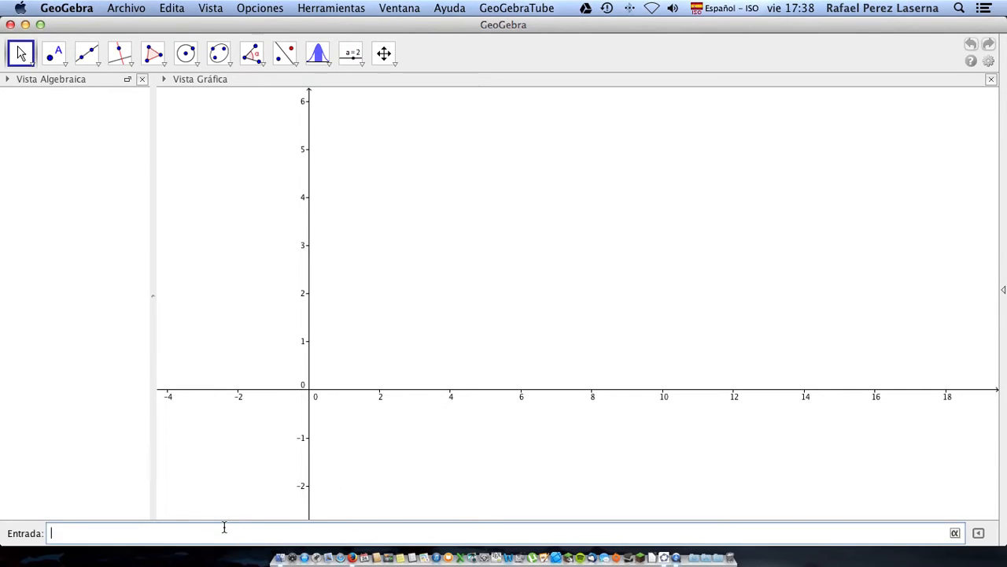
pyautogui.write('Distri')
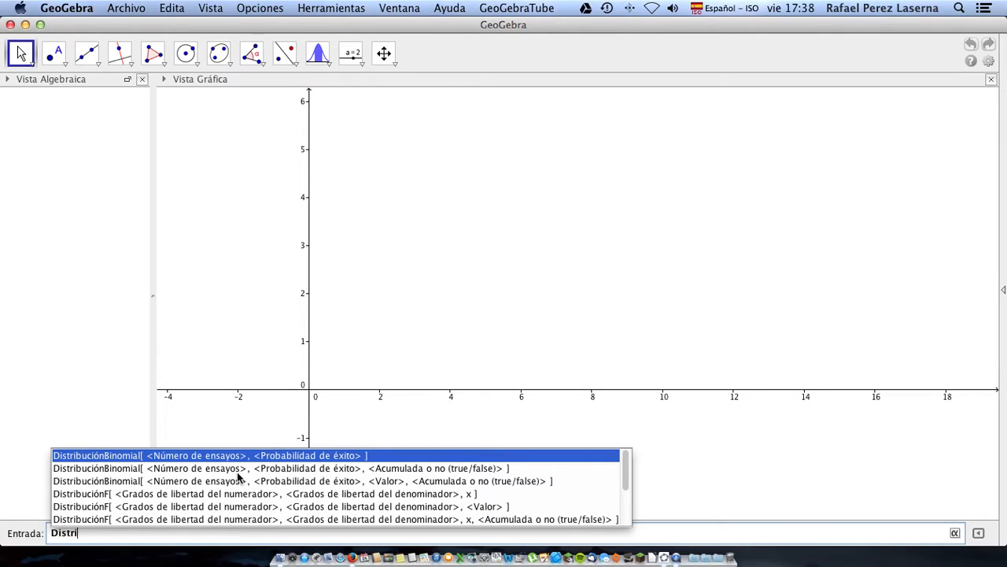
pyautogui.scroll(-1, 237, 471)
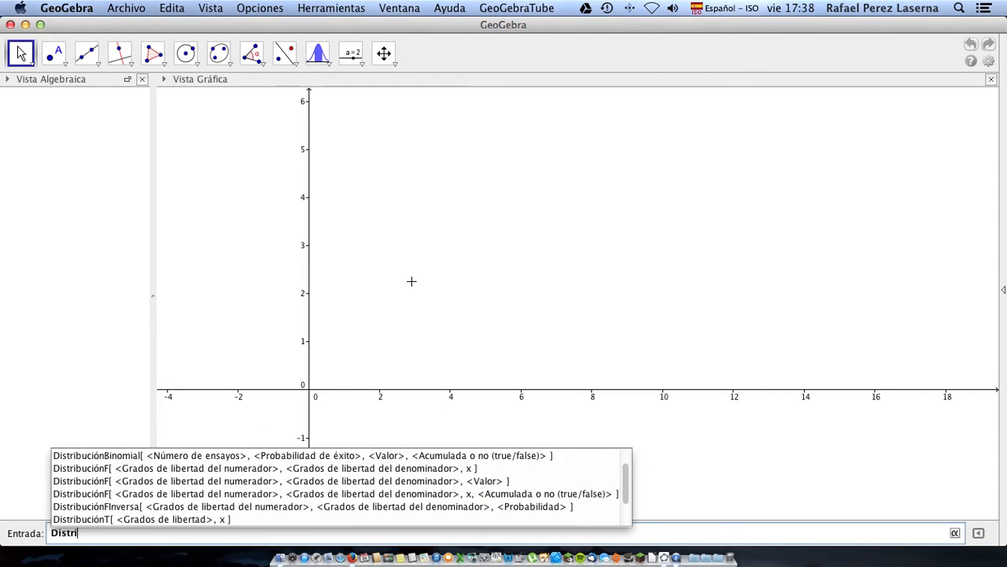
# Create a number slider named n in the upper Graphics View, from 1 to 500 with increment 1
pyautogui.click(351, 53)
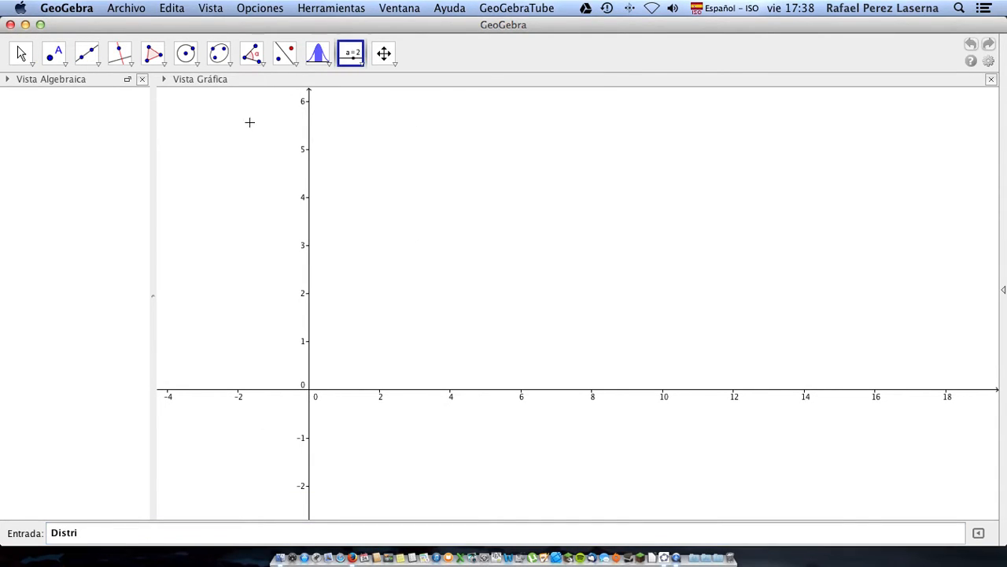
pyautogui.click(210, 121)
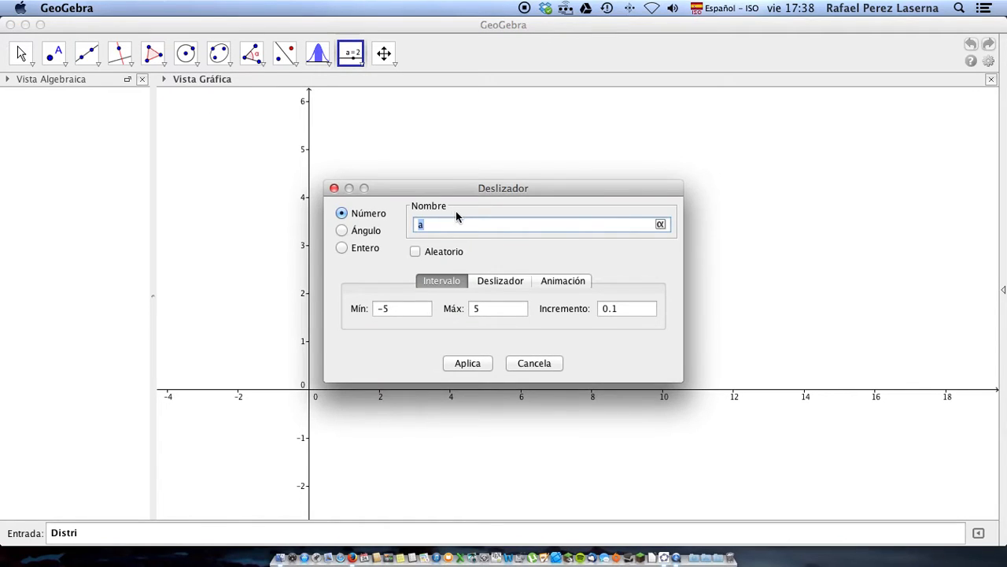
pyautogui.write('n')
pyautogui.moveTo(408, 309); pyautogui.dragTo(353, 308)
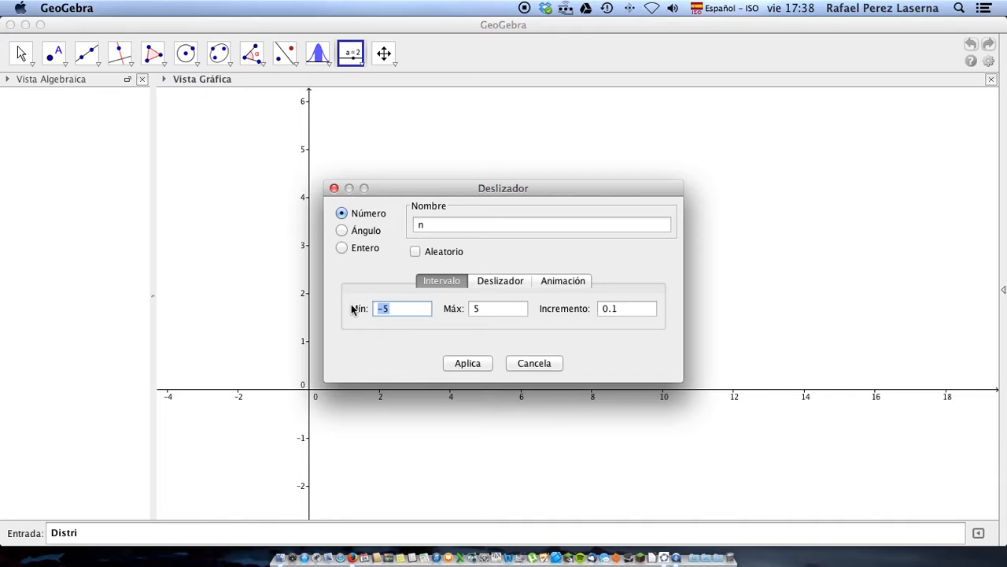
pyautogui.write('1')
pyautogui.moveTo(493, 309); pyautogui.dragTo(461, 311)
pyautogui.write('500')
pyautogui.moveTo(628, 311); pyautogui.dragTo(593, 311)
pyautogui.write('1')
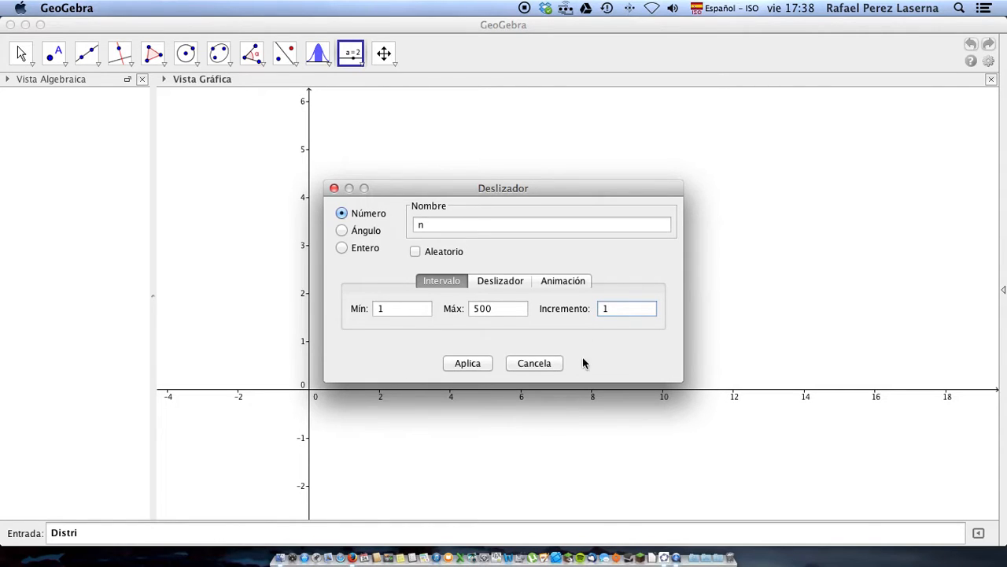
pyautogui.click(485, 365)
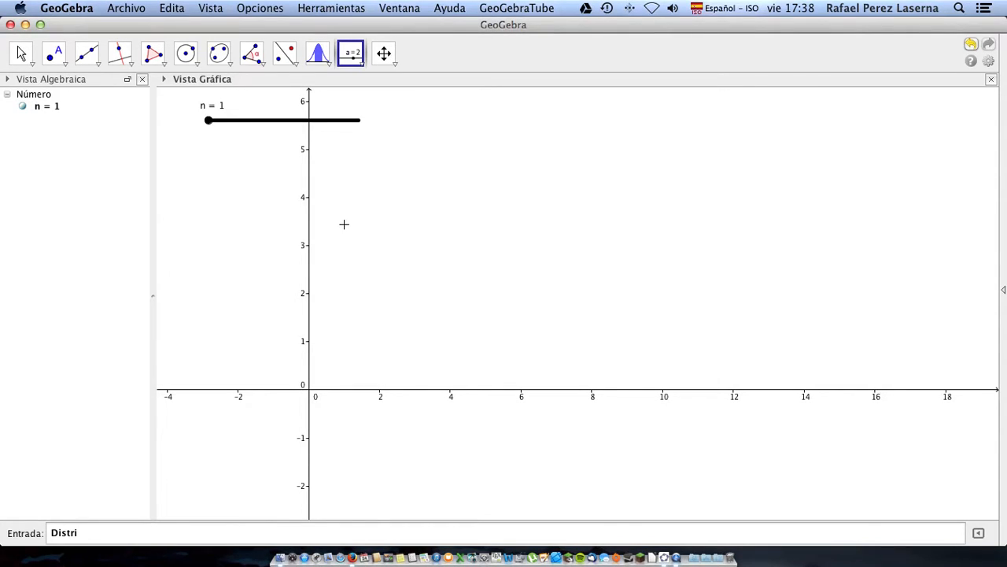
# Try to reduce the line thickness of slider n with the Graphics View's line style options
pyautogui.click(164, 79)
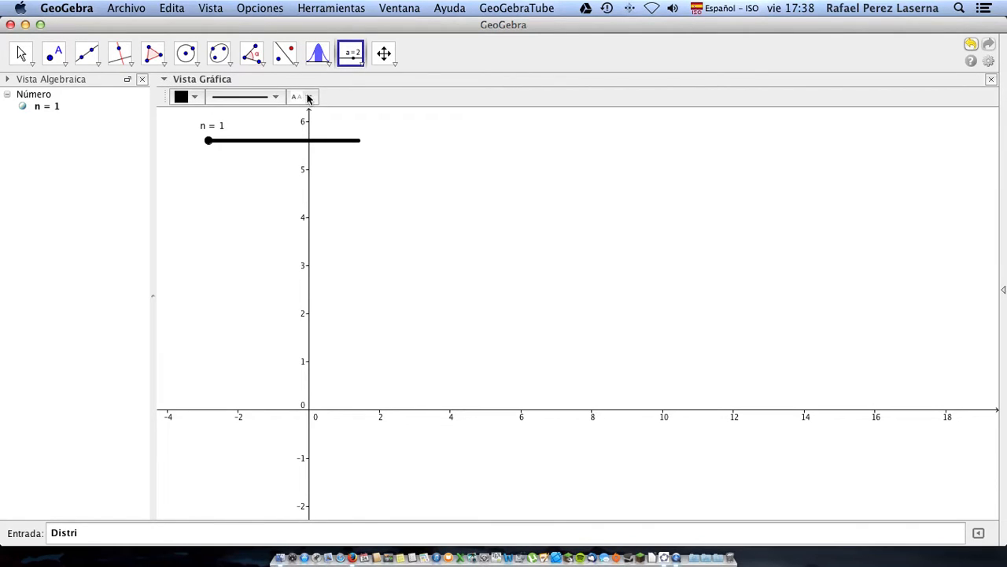
pyautogui.click(275, 96)
pyautogui.moveTo(221, 202)
pyautogui.mouseDown()
pyautogui.moveTo(234, 202)
pyautogui.moveTo(218, 201)
pyautogui.mouseUp()
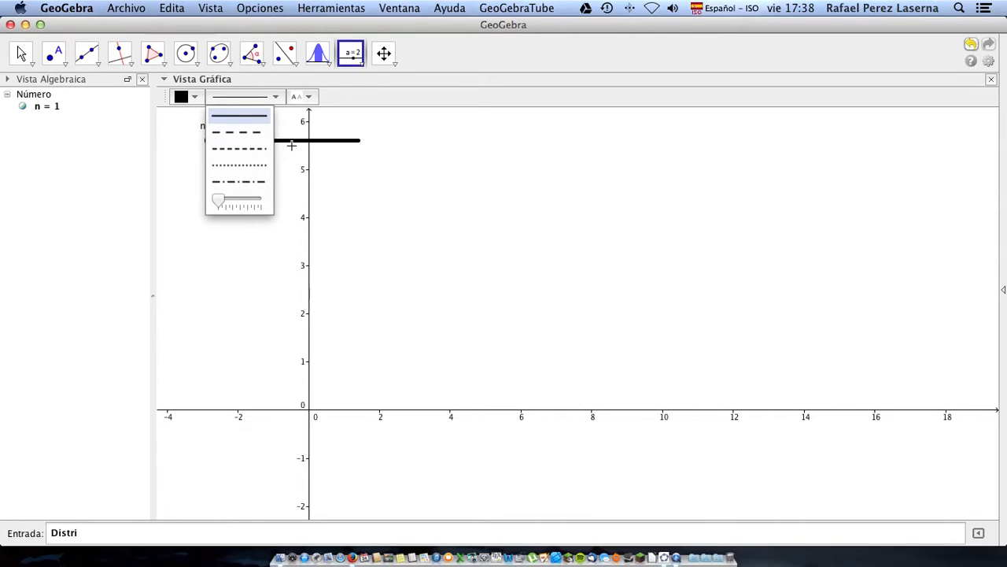
pyautogui.click(284, 142)
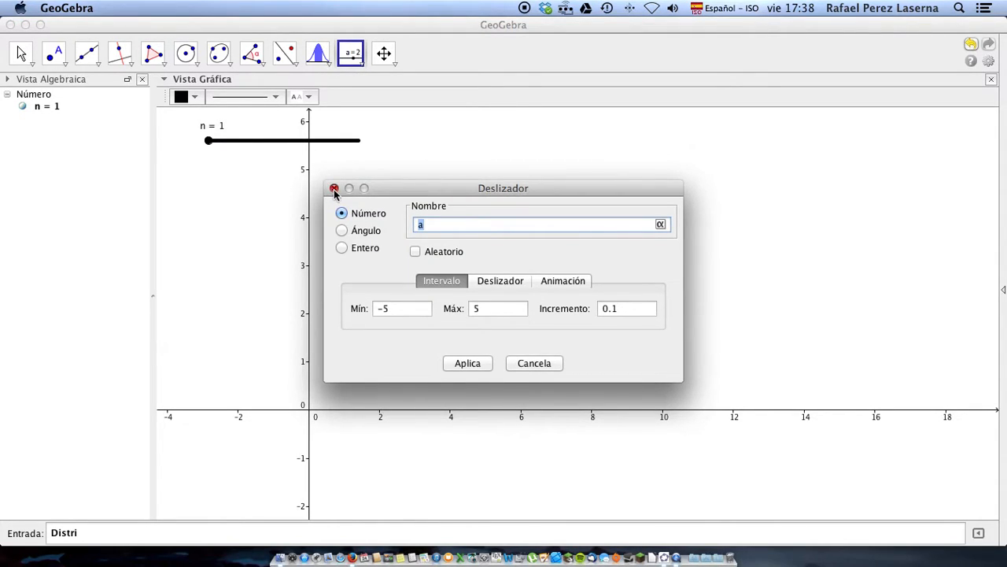
pyautogui.click(333, 190)
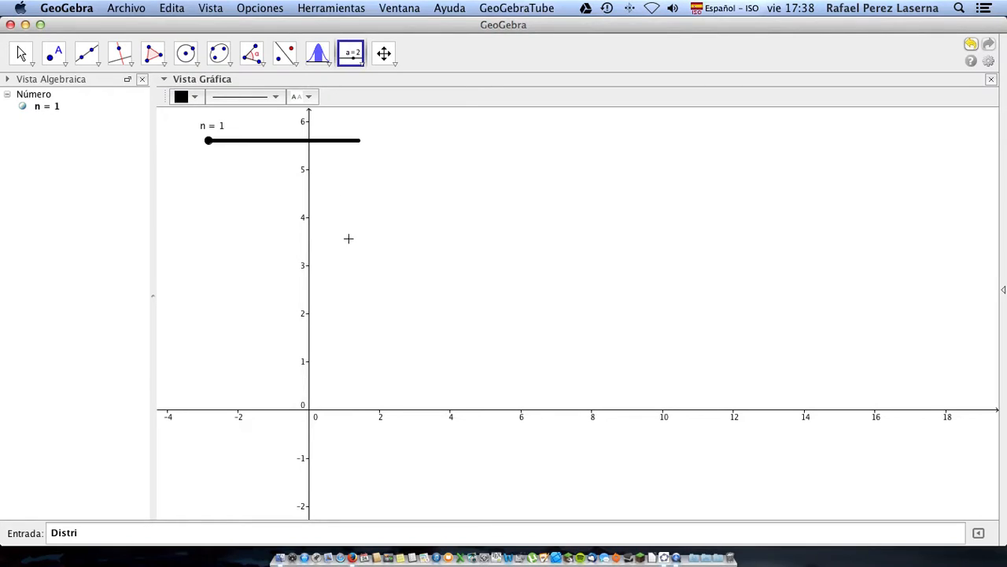
pyautogui.click(279, 97)
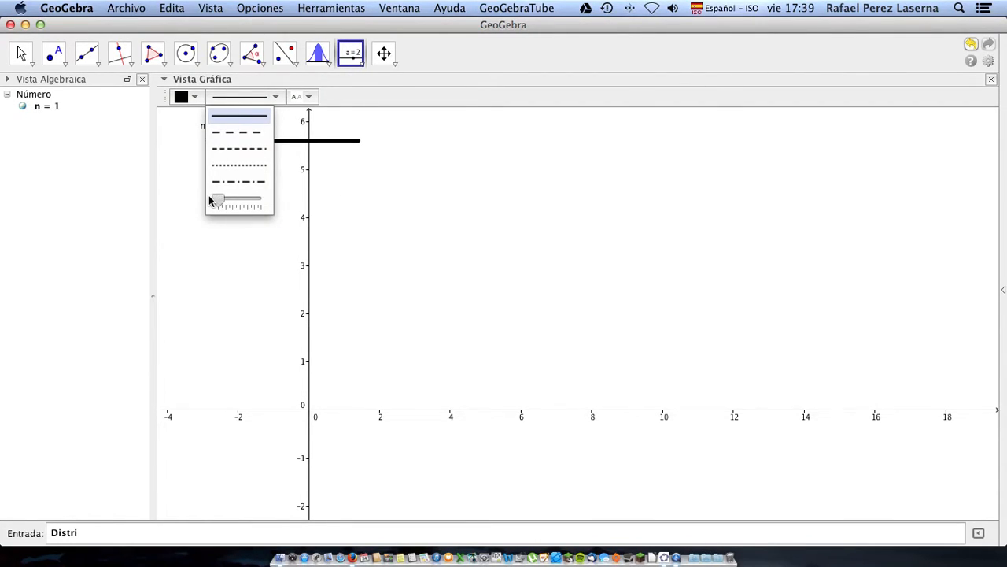
pyautogui.moveTo(254, 208); pyautogui.dragTo(211, 204)
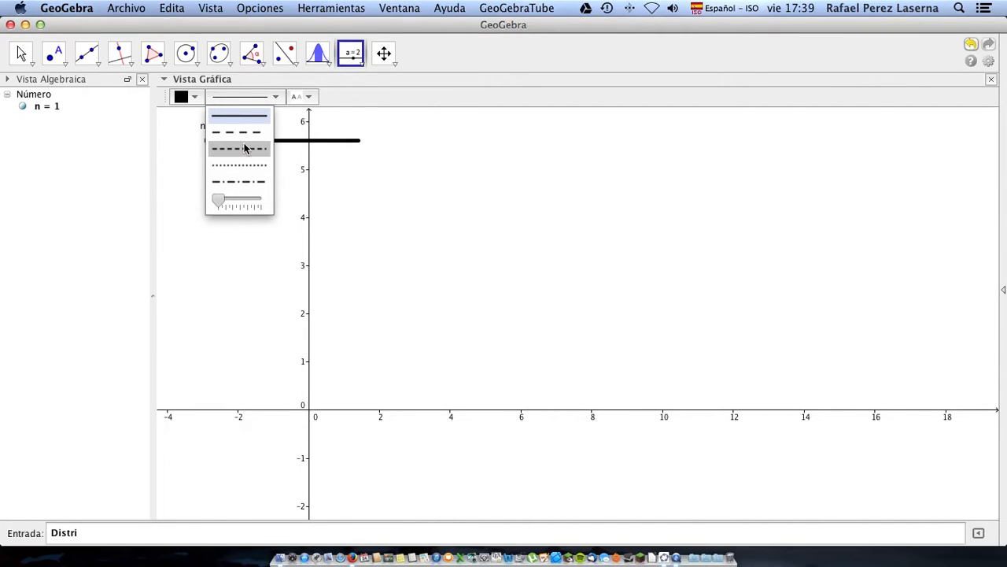
# Set the line thickness of slider n to 3 in its object properties
pyautogui.click(41, 109)
pyautogui.rightClick(41, 109)
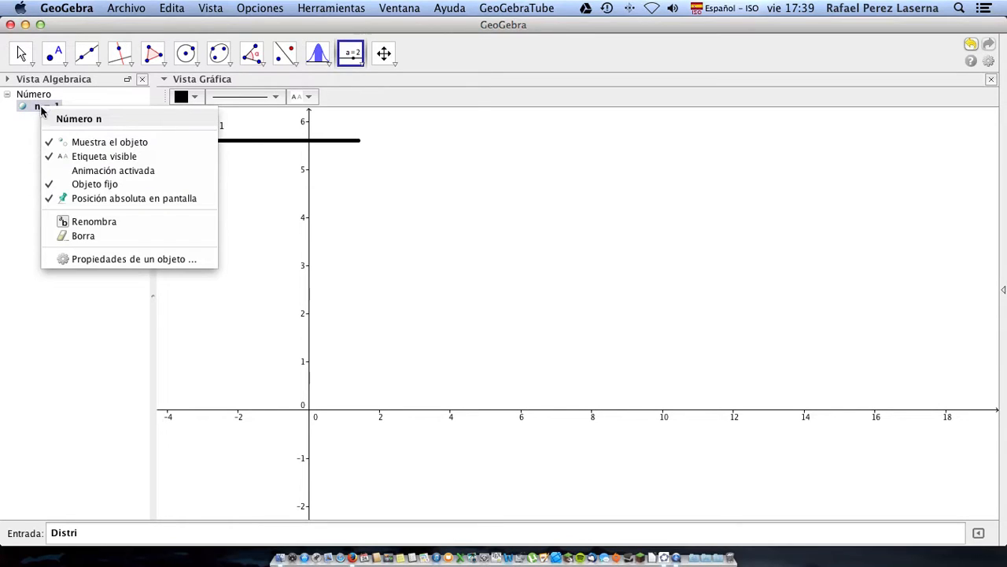
pyautogui.click(105, 259)
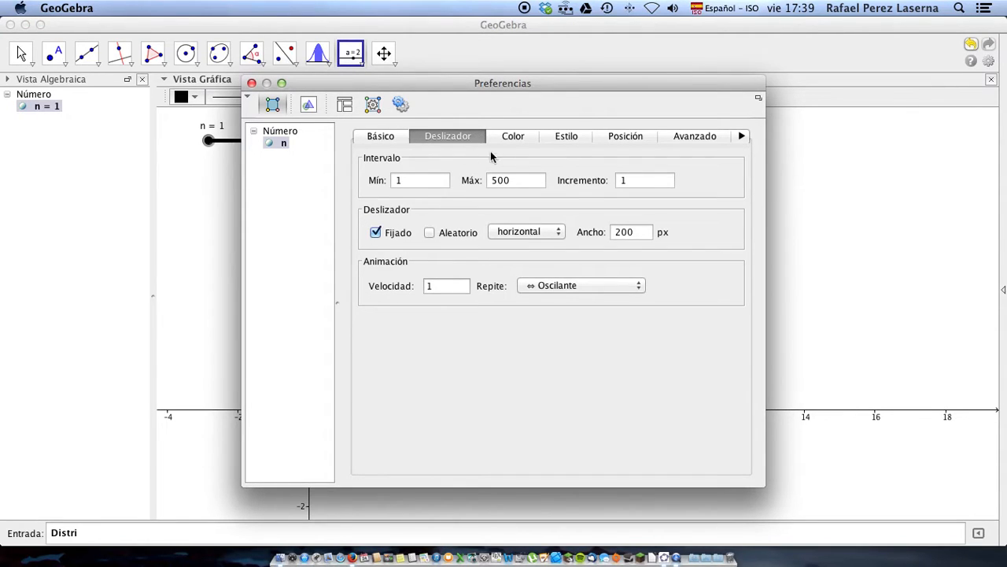
pyautogui.click(566, 138)
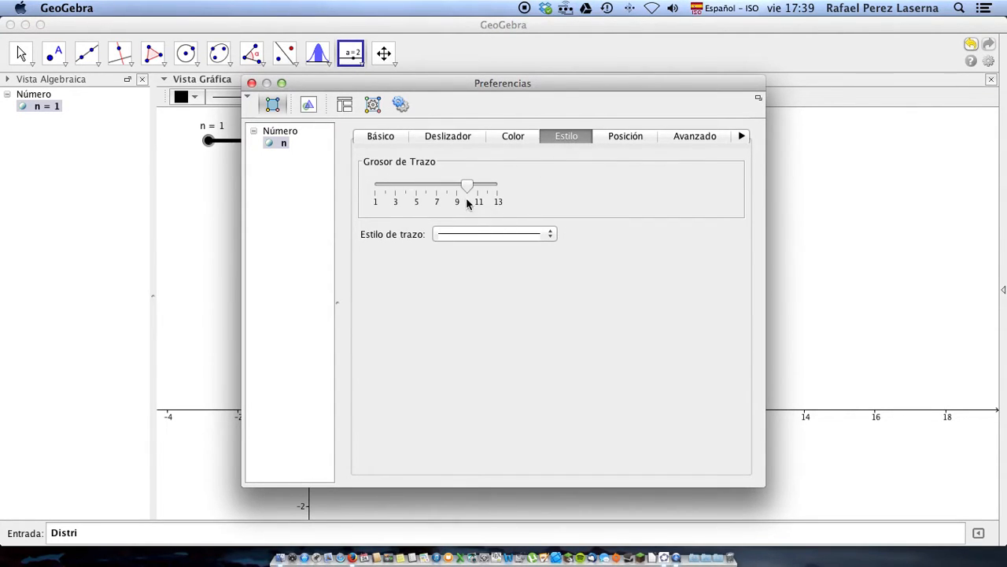
pyautogui.moveTo(469, 191); pyautogui.dragTo(396, 191)
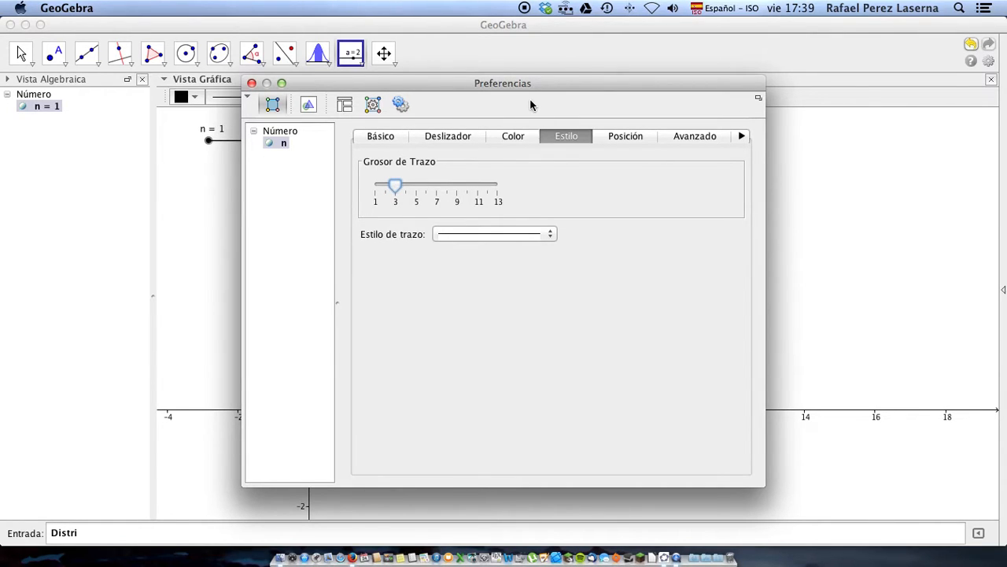
# Close the slider's properties and adjust slider n in the Graphics View to a value of 18
pyautogui.click(252, 84)
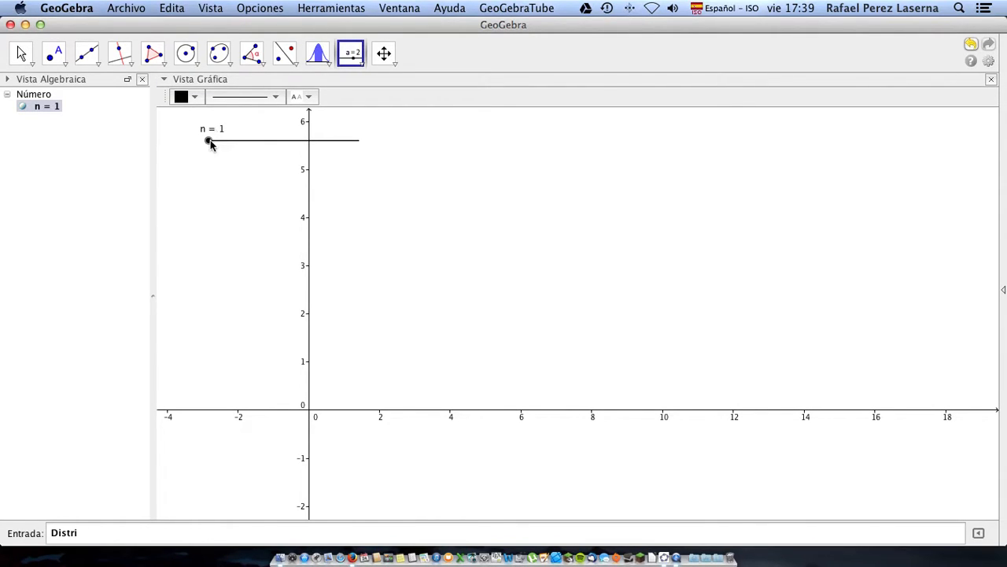
pyautogui.click(22, 53)
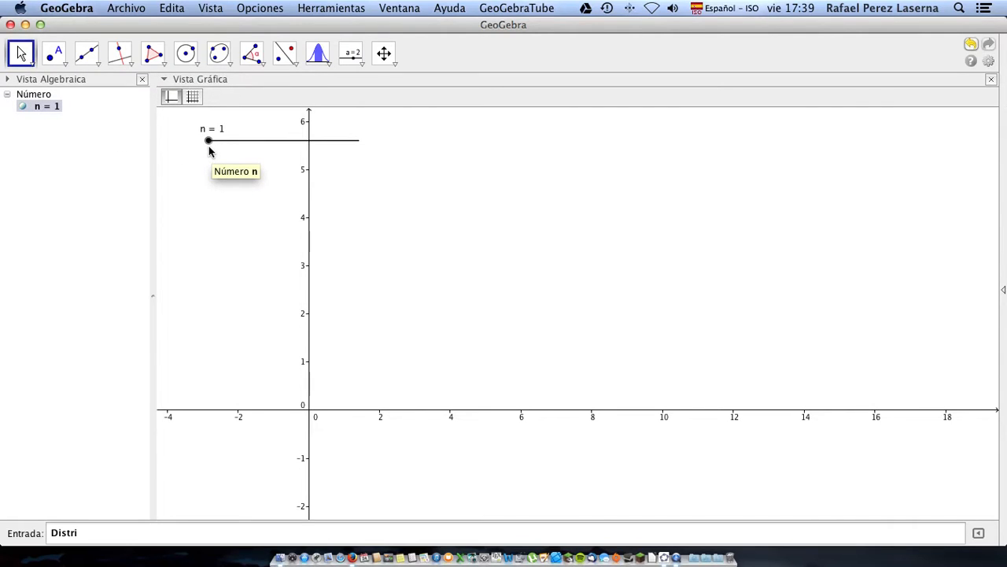
pyautogui.moveTo(209, 150); pyautogui.dragTo(223, 148)
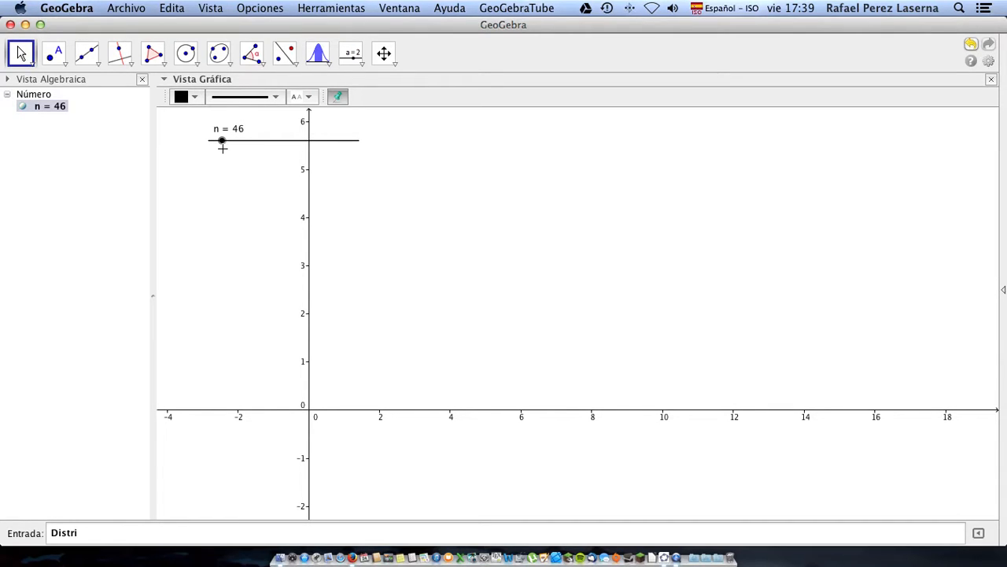
pyautogui.moveTo(222, 142); pyautogui.dragTo(233, 142)
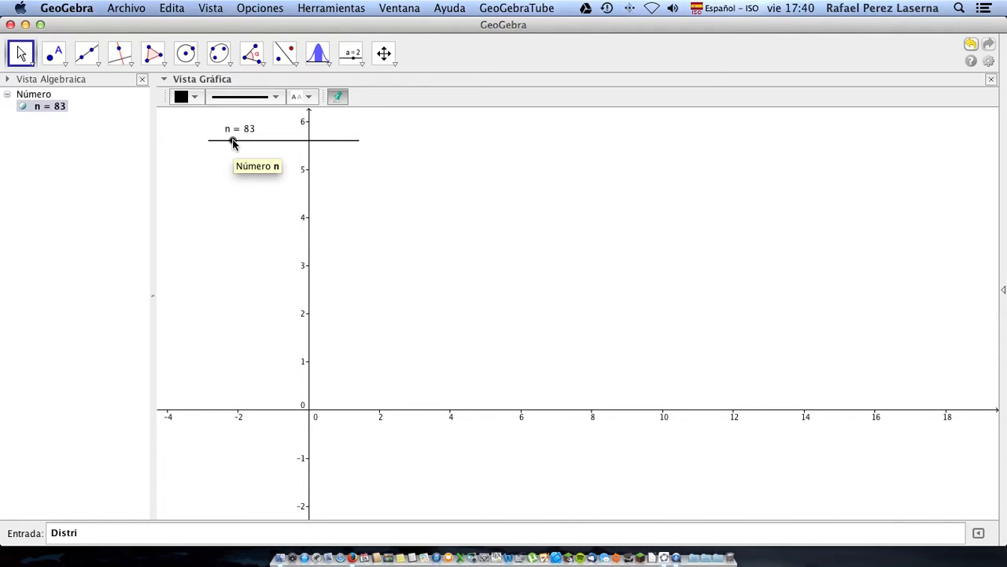
pyautogui.moveTo(233, 143); pyautogui.dragTo(213, 141)
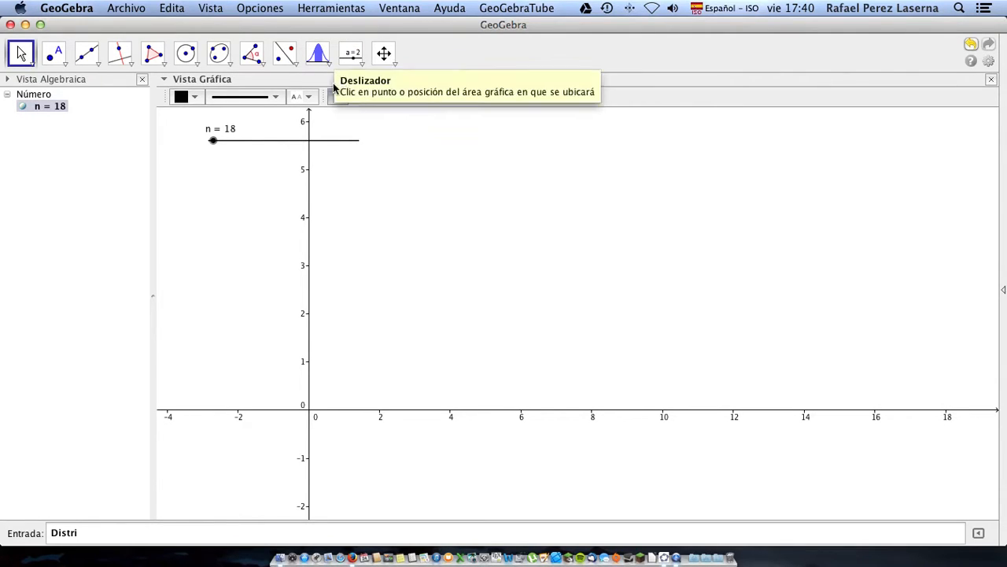
# Add an input box captioned "n =" beside slider n and link it to the number n
pyautogui.click(360, 66)
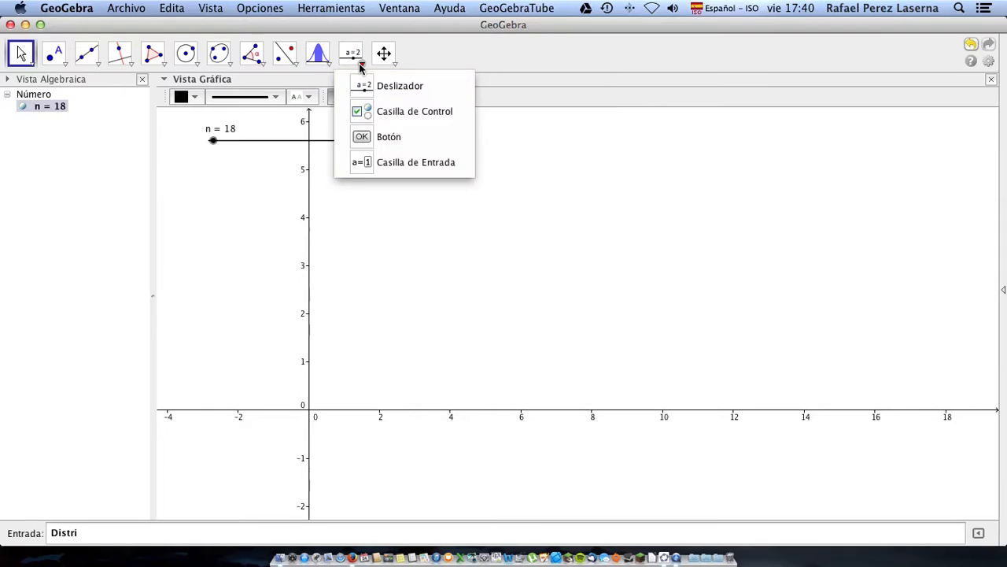
pyautogui.click(395, 169)
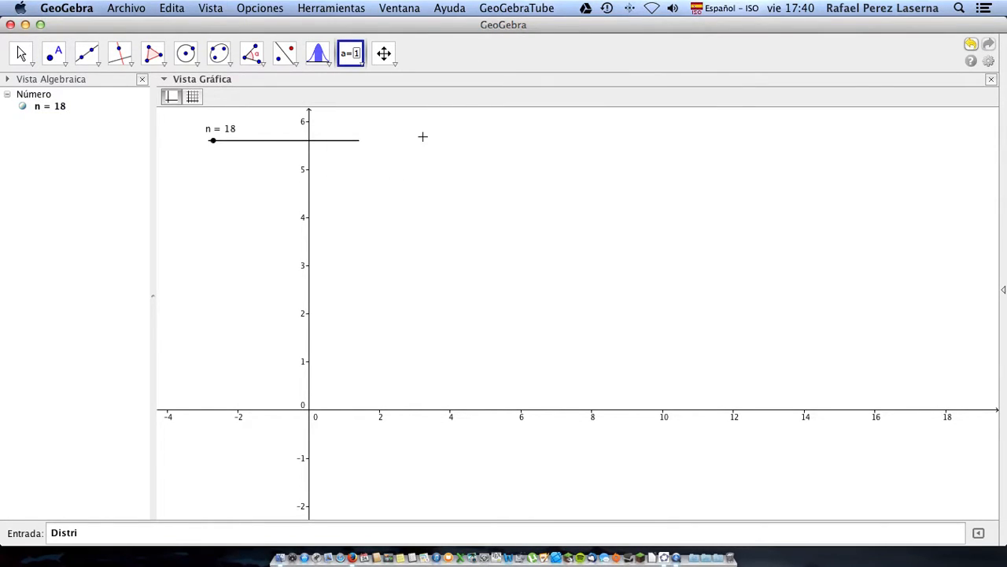
pyautogui.click(423, 137)
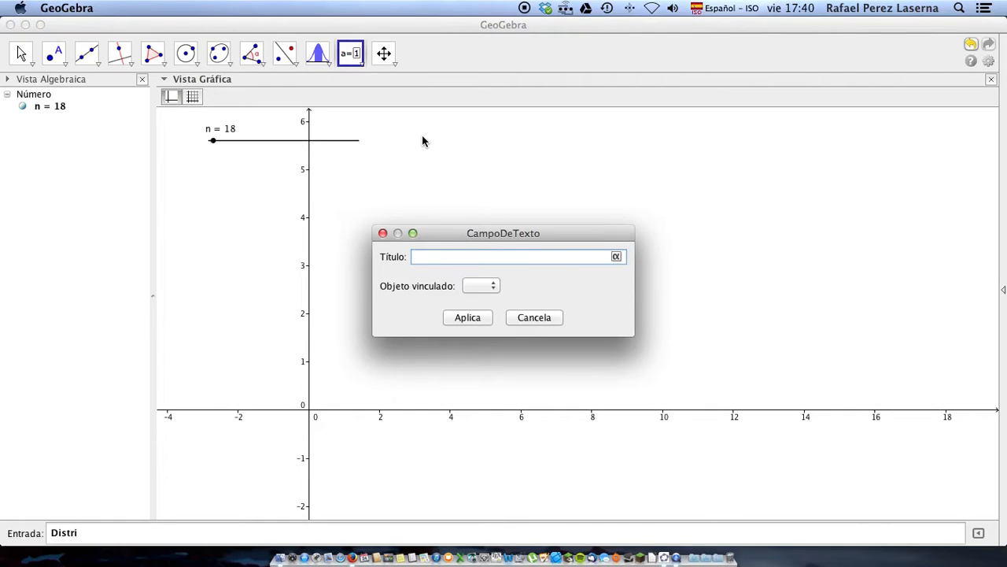
pyautogui.write('n=')
pyautogui.press('Left')
pyautogui.click(484, 288)
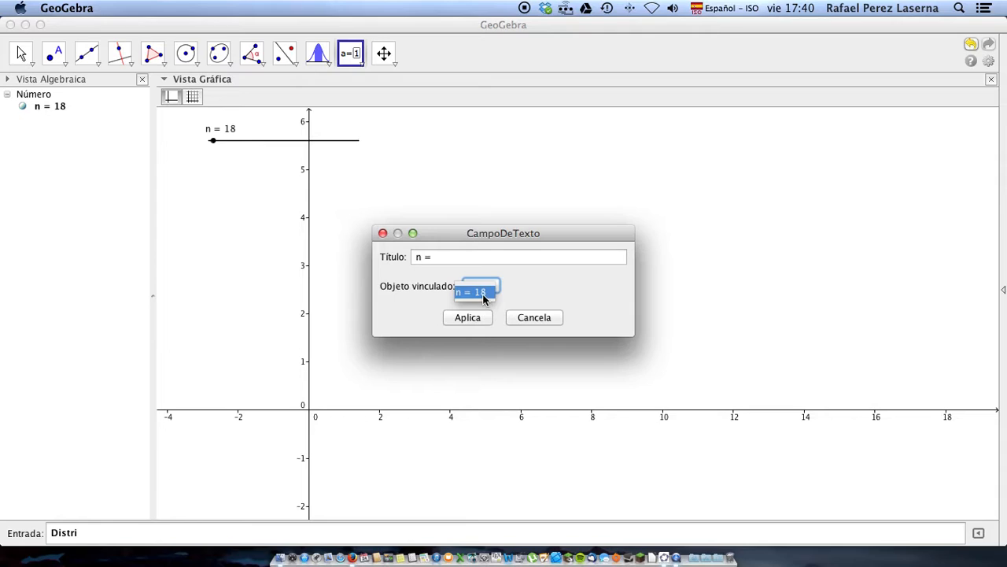
pyautogui.click(483, 295)
pyautogui.click(481, 317)
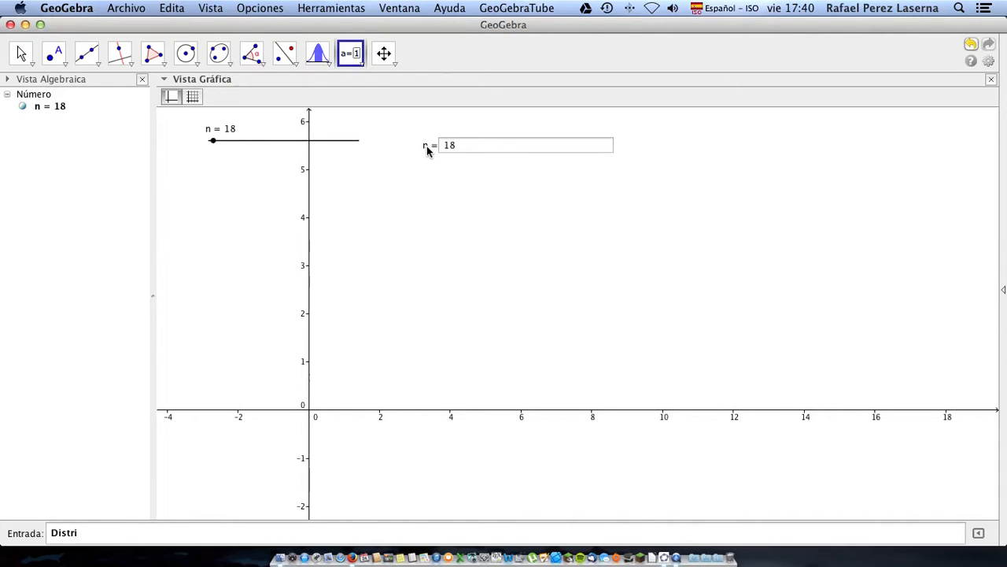
# Set the text field length of the "n =" input box to 3 in its object properties
pyautogui.click(22, 52)
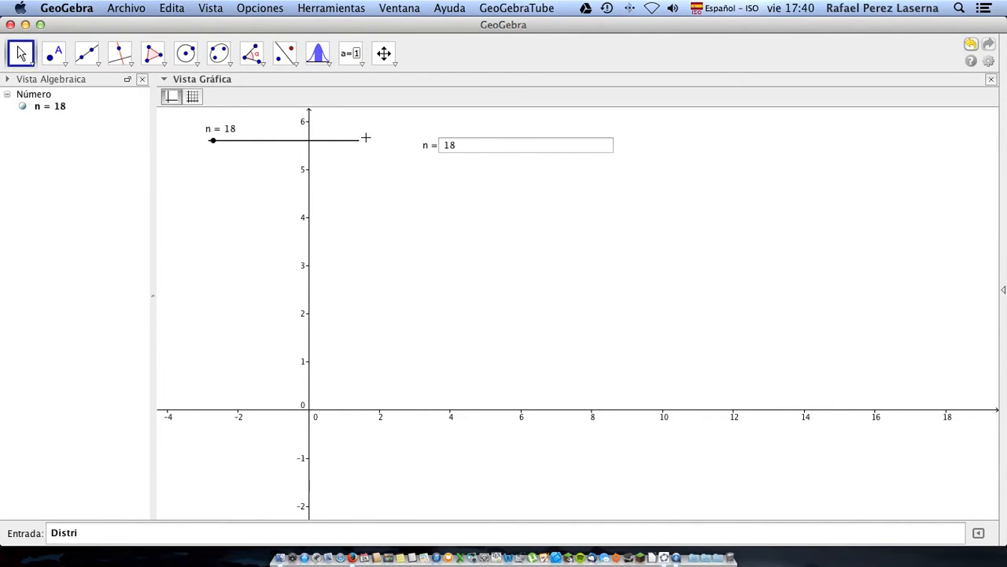
pyautogui.rightClick(432, 146)
pyautogui.click(469, 258)
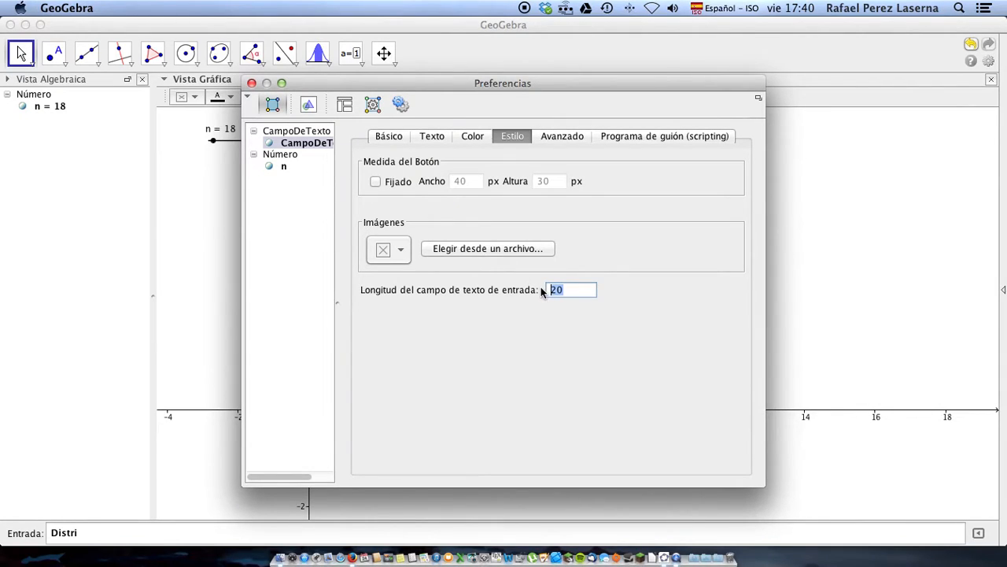
pyautogui.write('3')
pyautogui.click(251, 84)
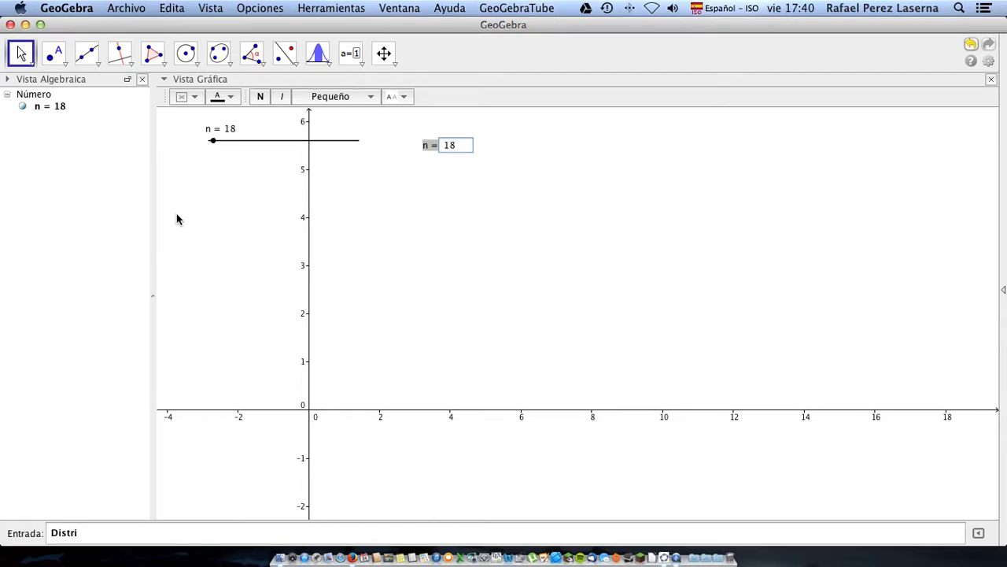
# Create a number slider named p below slider n, from 0 to 1 with increment 0.01
pyautogui.click(356, 67)
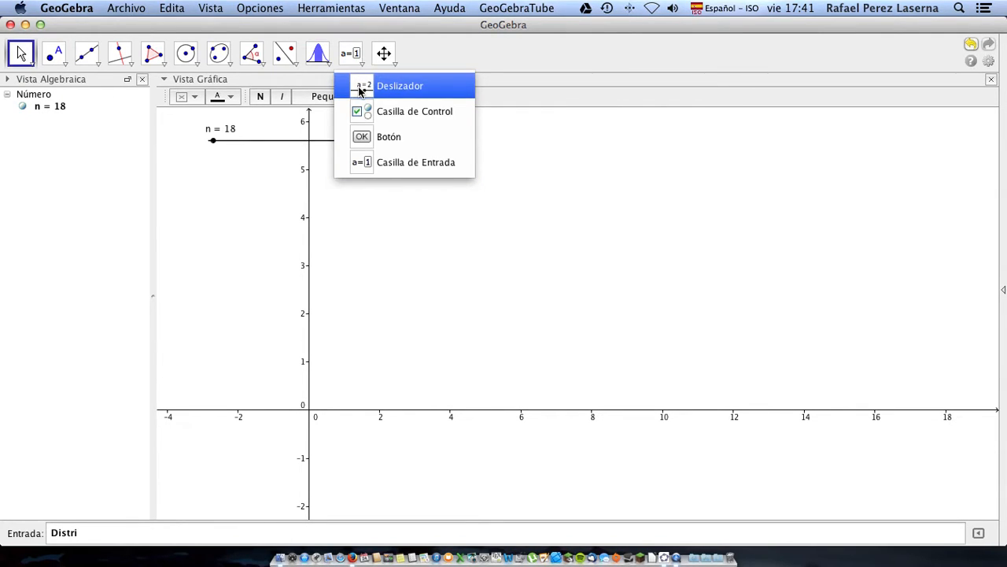
pyautogui.click(362, 84)
pyautogui.click(215, 171)
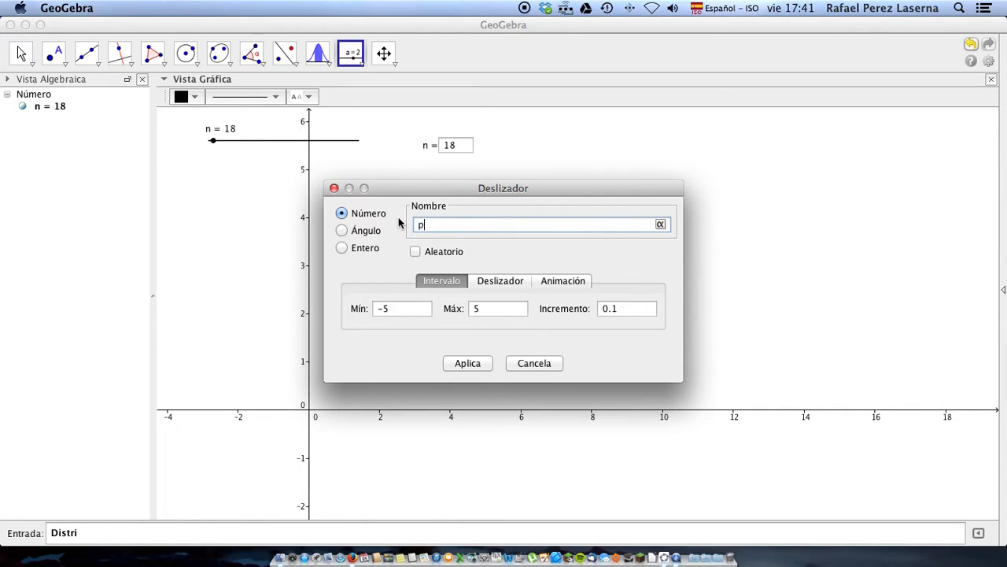
pyautogui.click(382, 308)
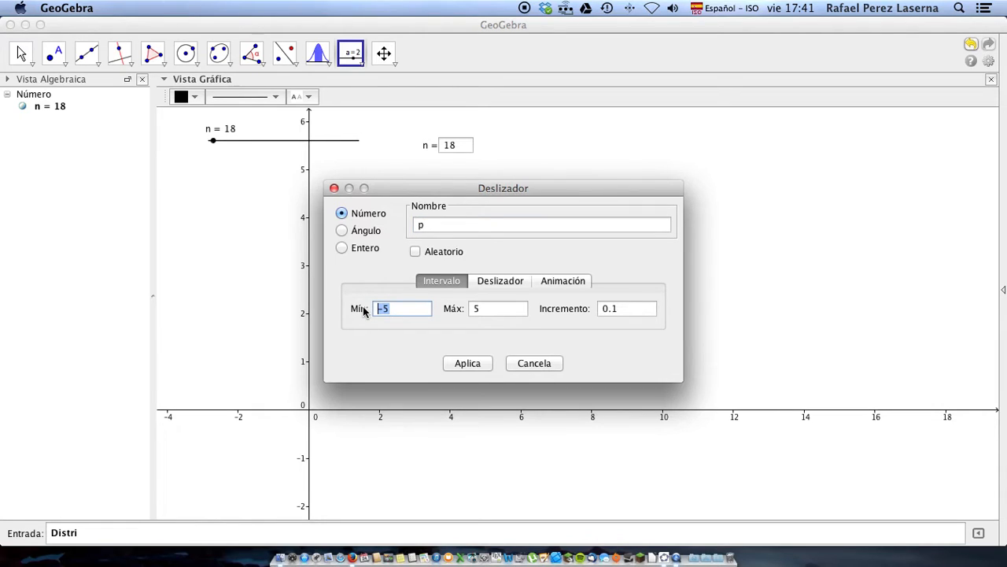
pyautogui.write('0')
pyautogui.click(481, 306)
pyautogui.write('1')
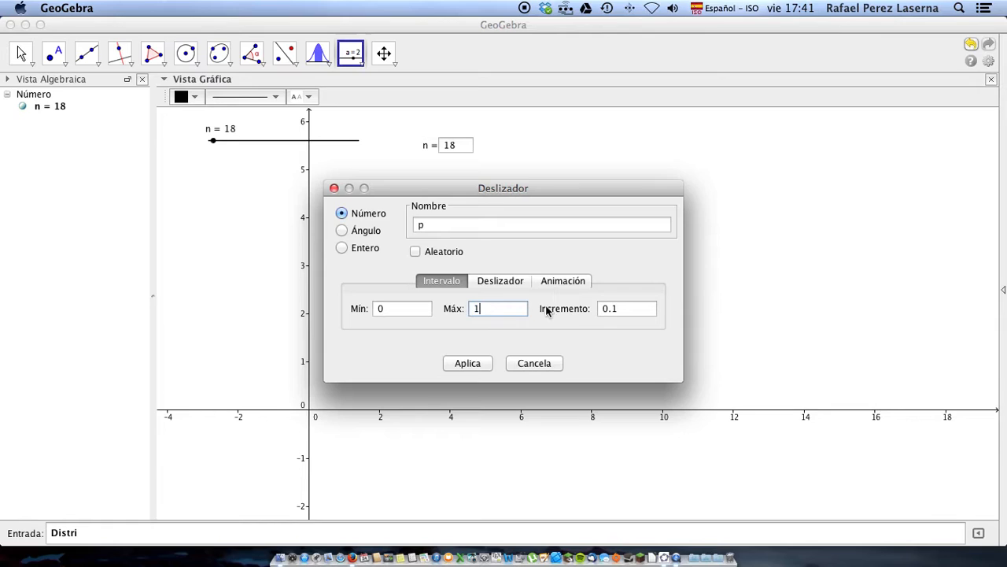
pyautogui.click(619, 310)
pyautogui.click(478, 364)
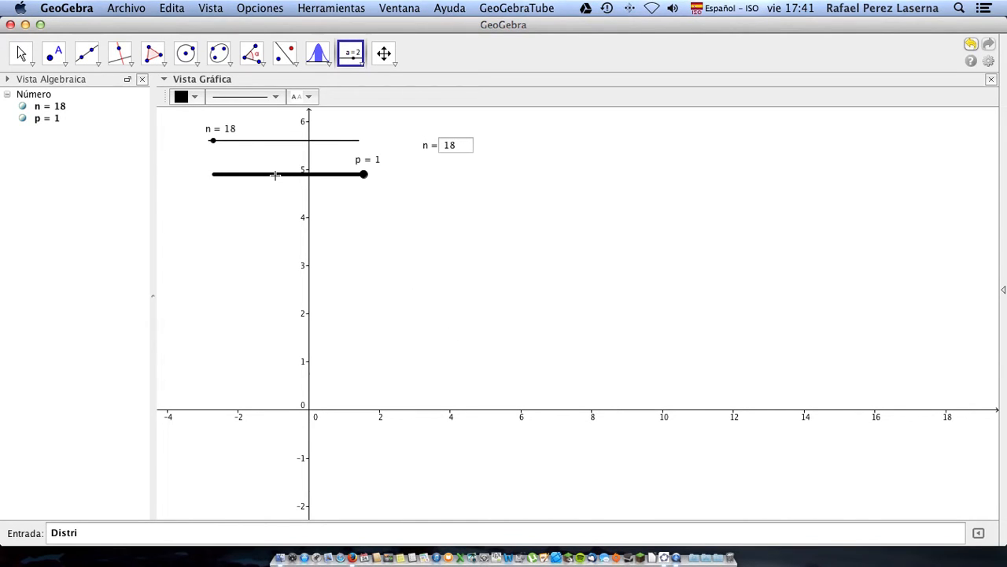
# Set the line thickness of slider p to 3 in its object properties and adjust its value to 0.91
pyautogui.click(21, 53)
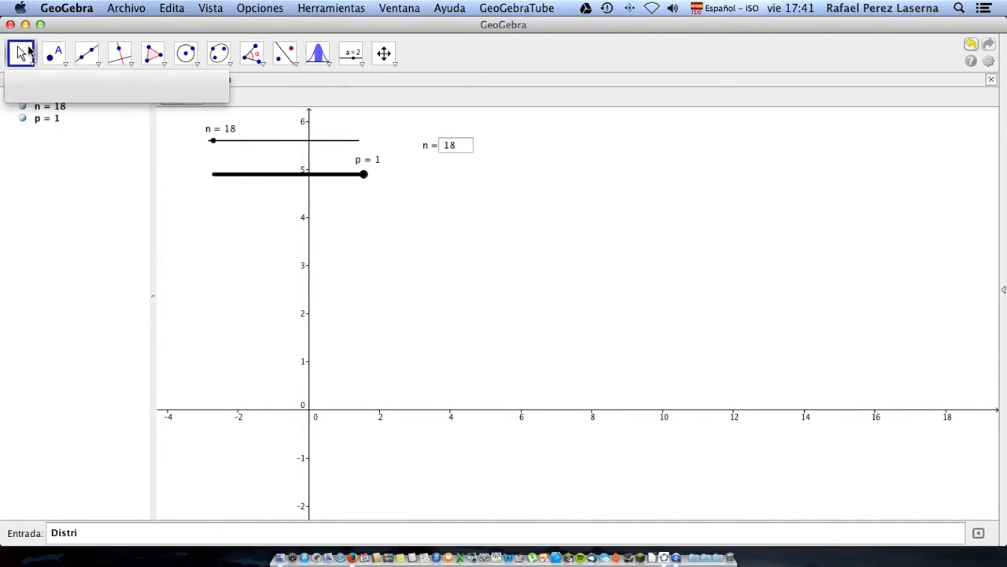
pyautogui.rightClick(288, 178)
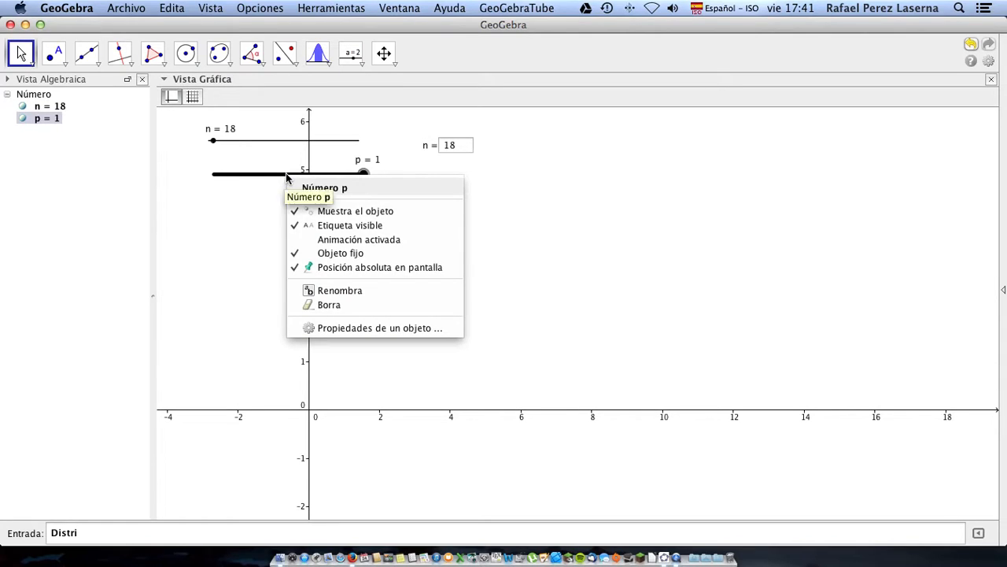
pyautogui.click(337, 327)
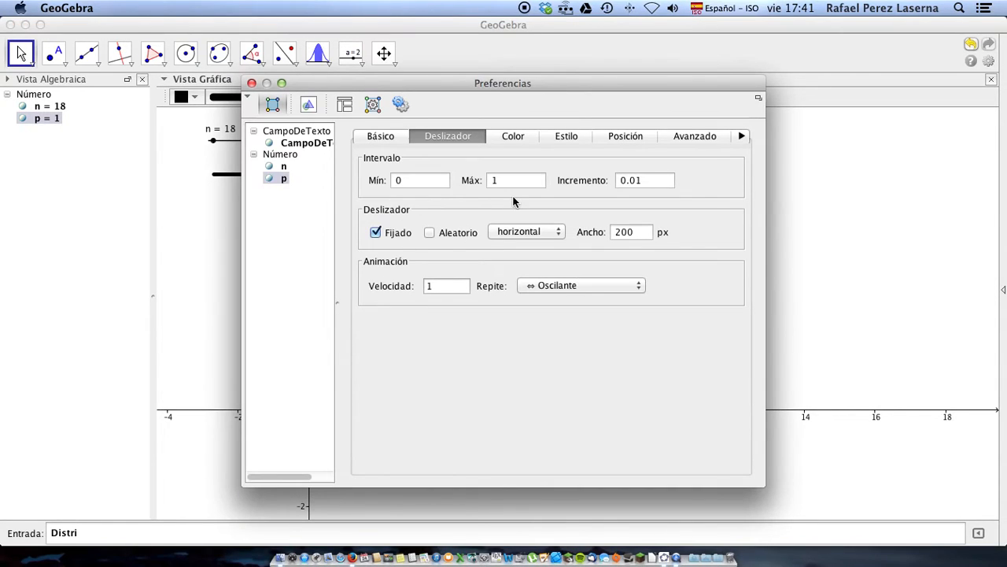
pyautogui.click(565, 136)
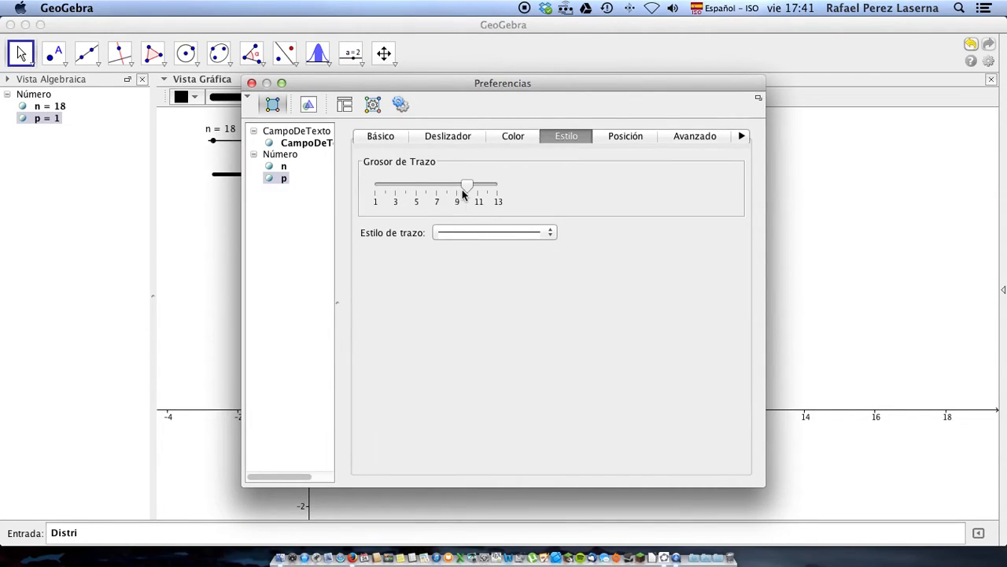
pyautogui.moveTo(450, 191); pyautogui.dragTo(395, 188)
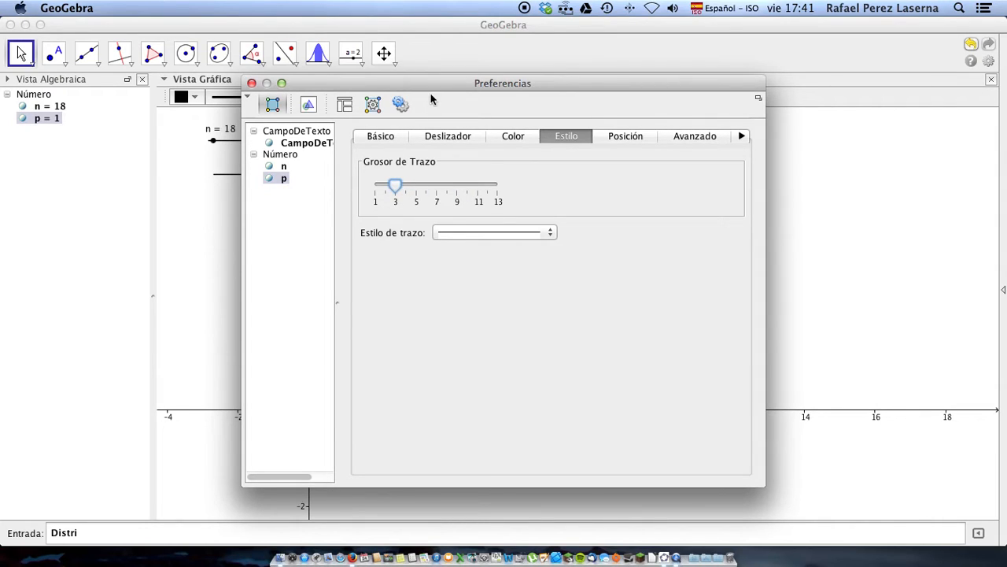
pyautogui.click(251, 83)
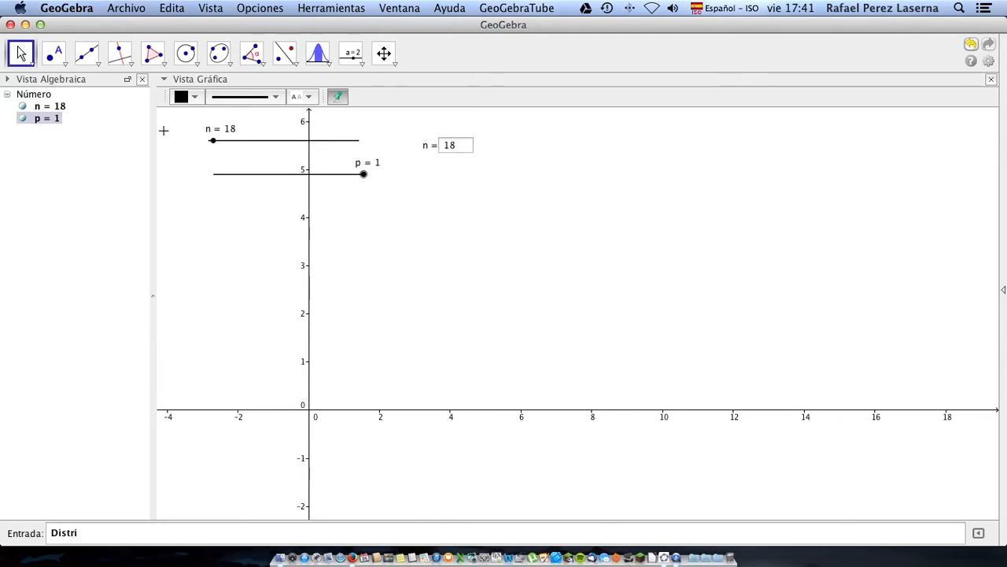
pyautogui.moveTo(360, 175)
pyautogui.mouseDown()
pyautogui.moveTo(290, 180)
pyautogui.moveTo(353, 176)
pyautogui.mouseUp()
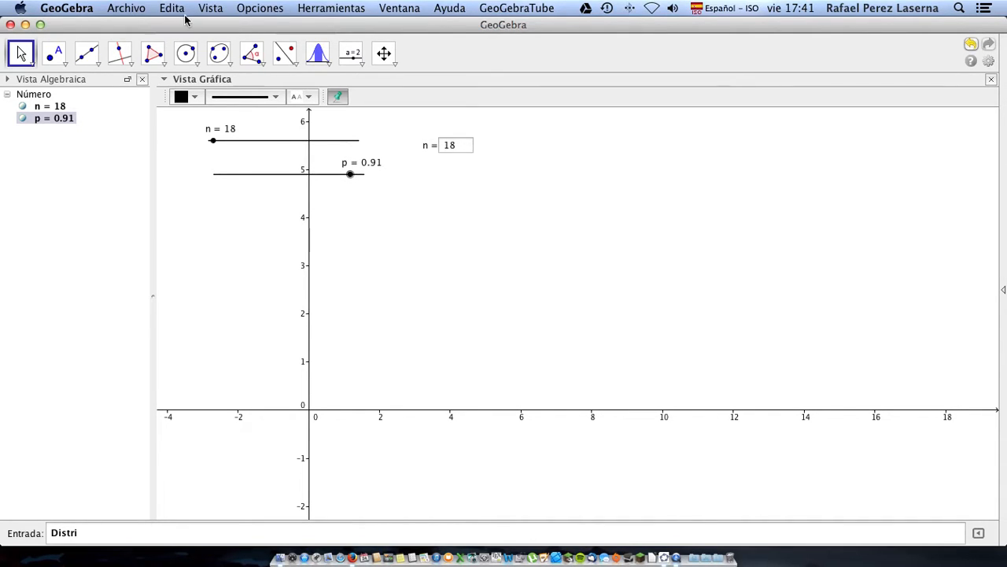
# Add an input box captioned "p =" below the n input box and link it to the number p
pyautogui.click(359, 61)
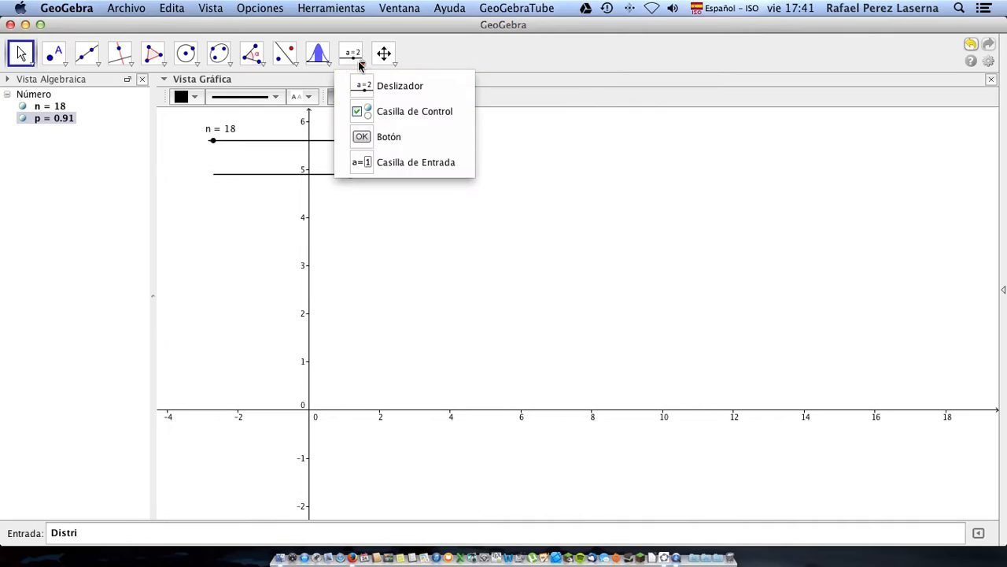
pyautogui.click(381, 162)
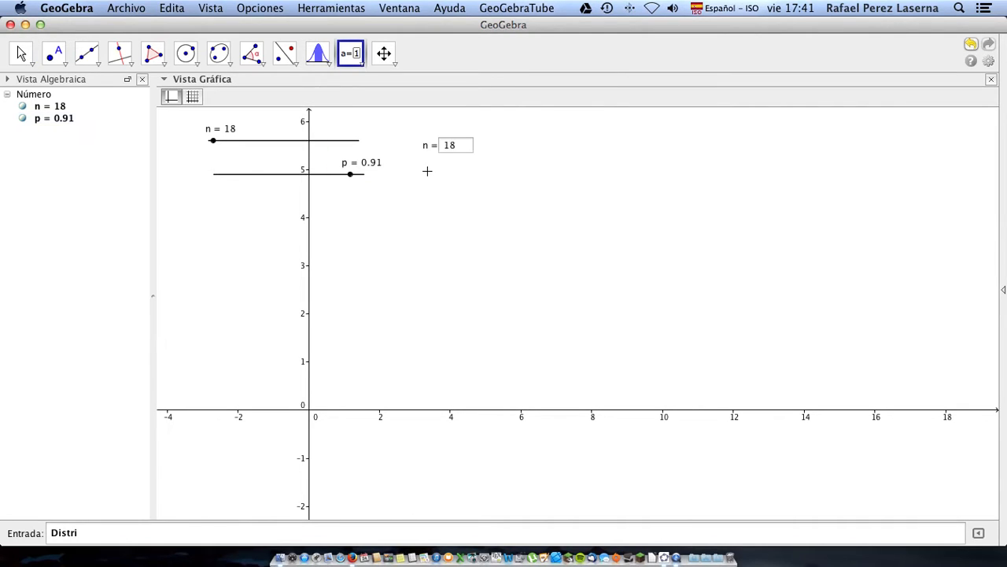
pyautogui.click(428, 175)
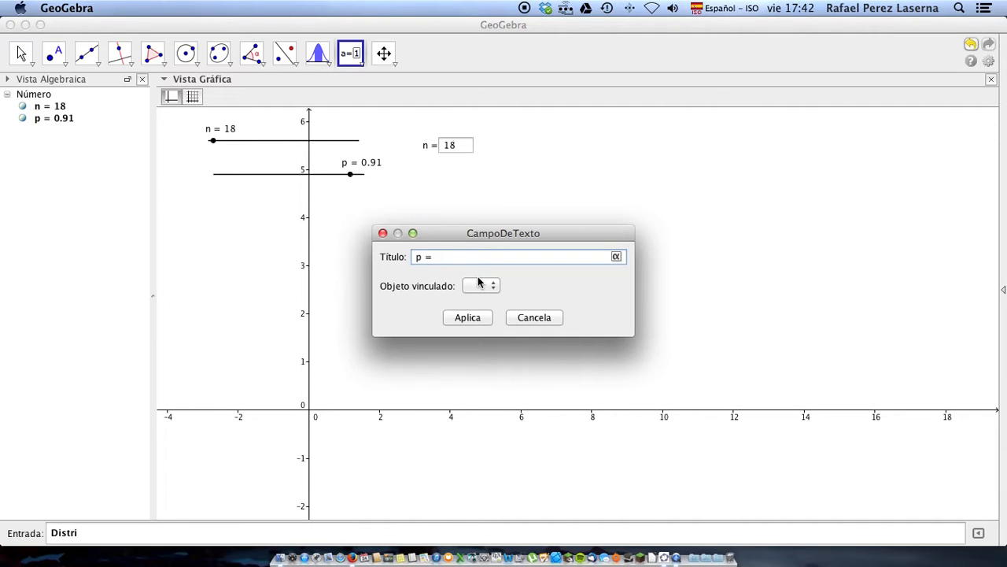
pyautogui.click(497, 287)
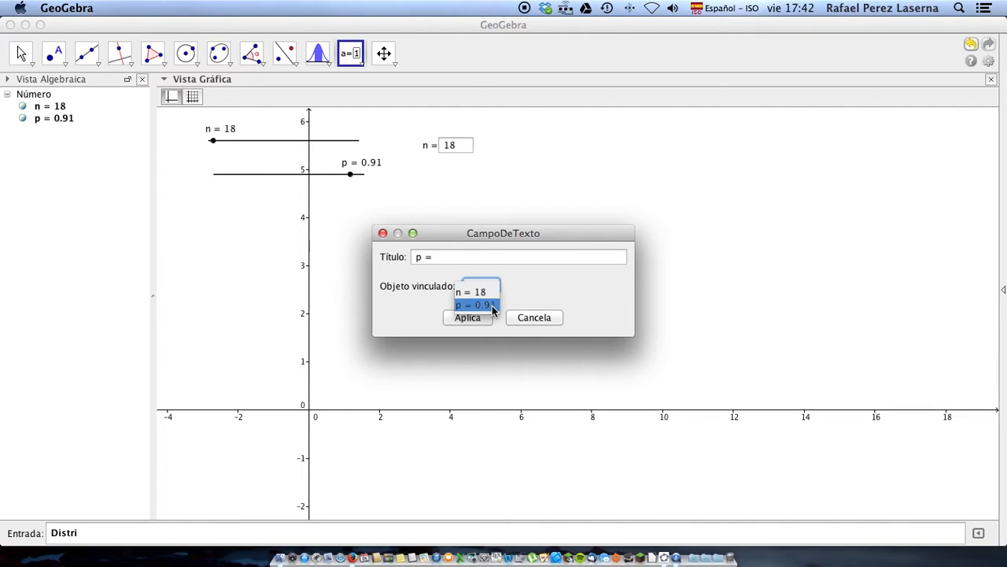
pyautogui.click(492, 306)
pyautogui.click(467, 317)
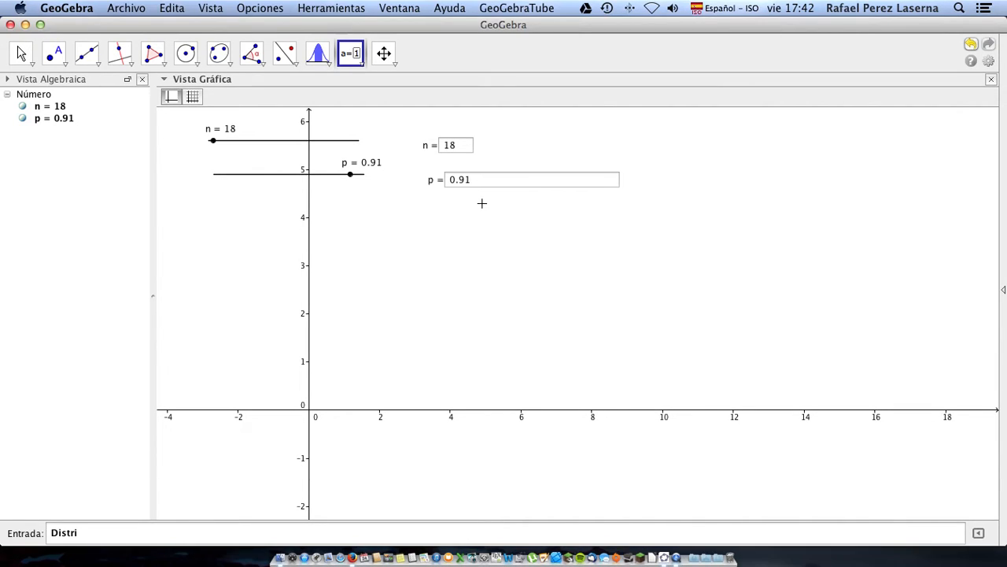
# Set the text field length of the "p =" input box to 4 in its object properties
pyautogui.rightClick(435, 187)
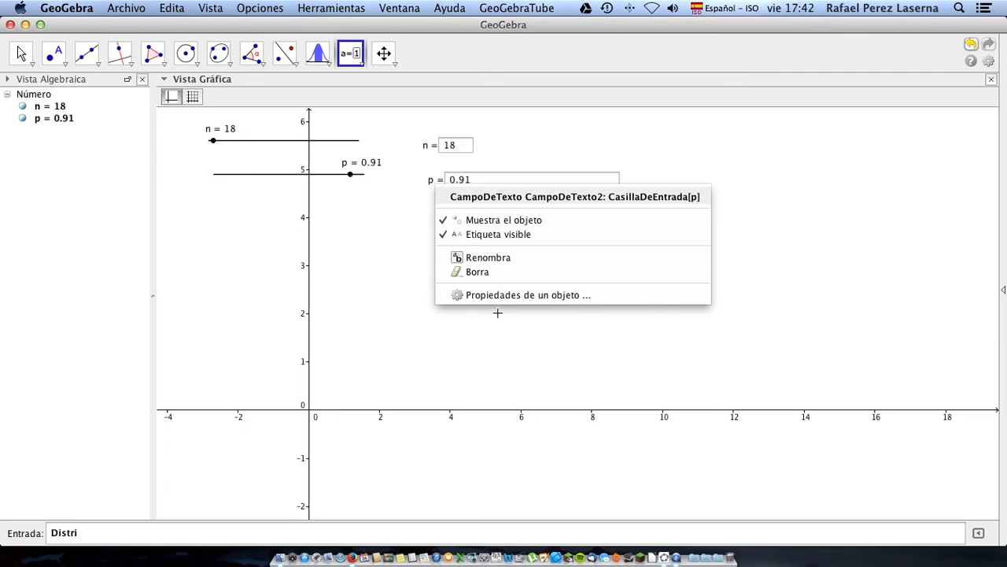
pyautogui.click(492, 296)
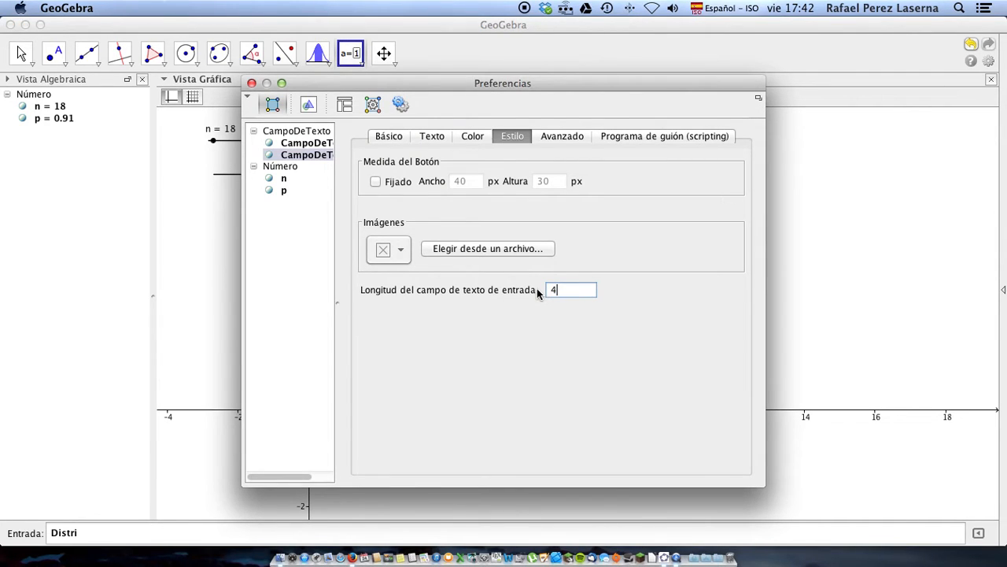
pyautogui.write('4')
pyautogui.click(251, 83)
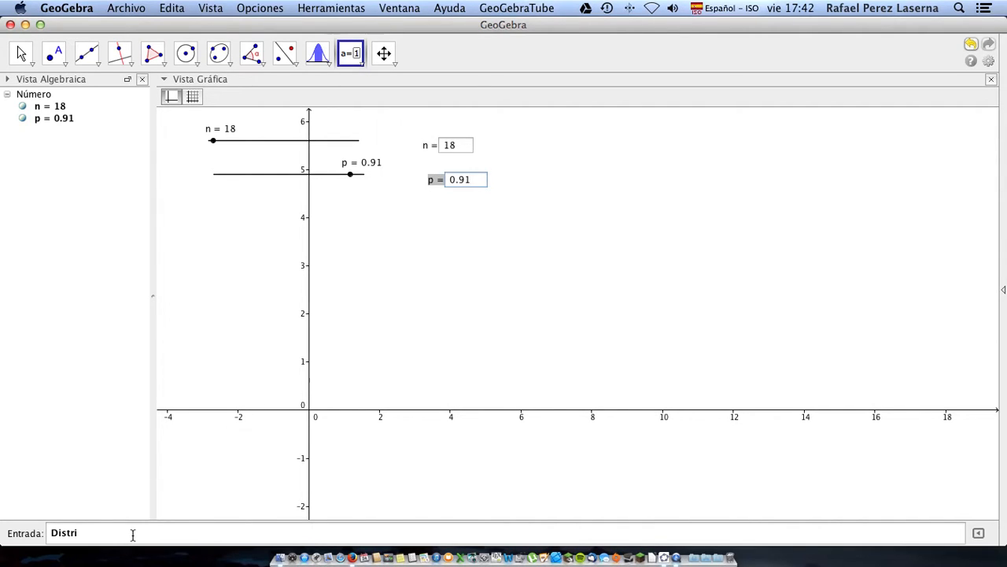
# Plot the binomial distribution driven by the sliders with the command DistribuciónBinomial[n,p]
pyautogui.click(133, 534)
pyautogui.moveTo(132, 533); pyautogui.dragTo(35, 534)
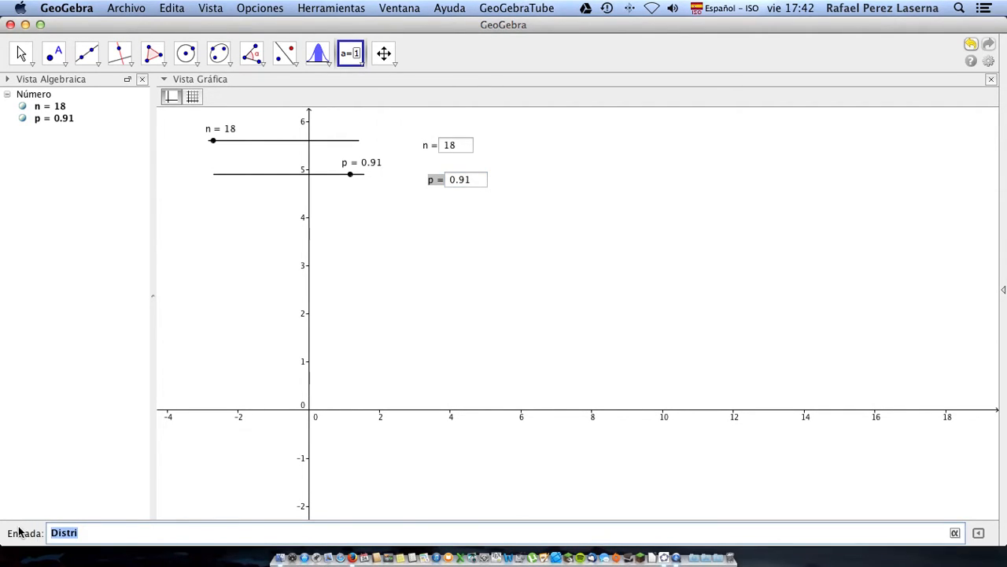
pyautogui.write('Dis')
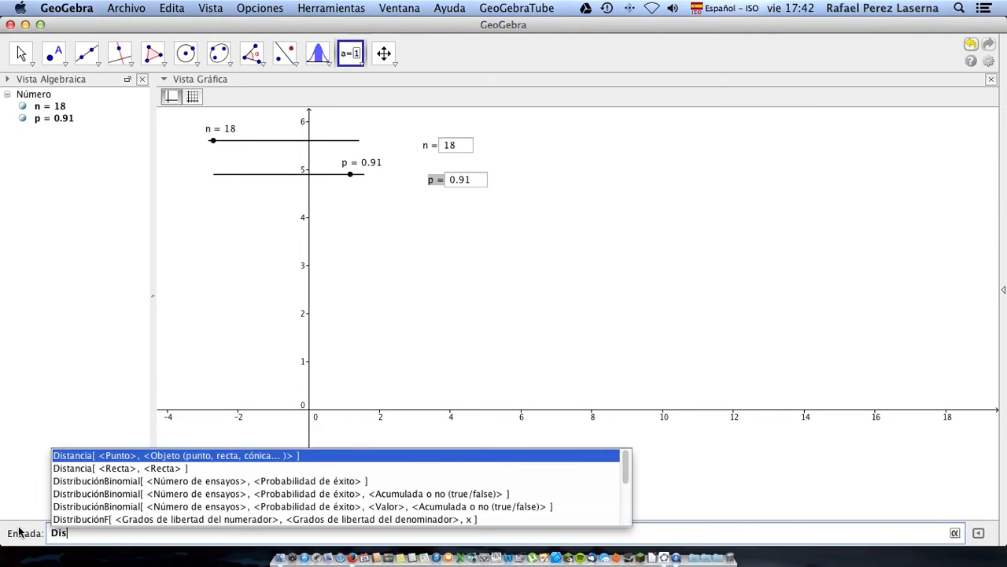
pyautogui.write('tribu')
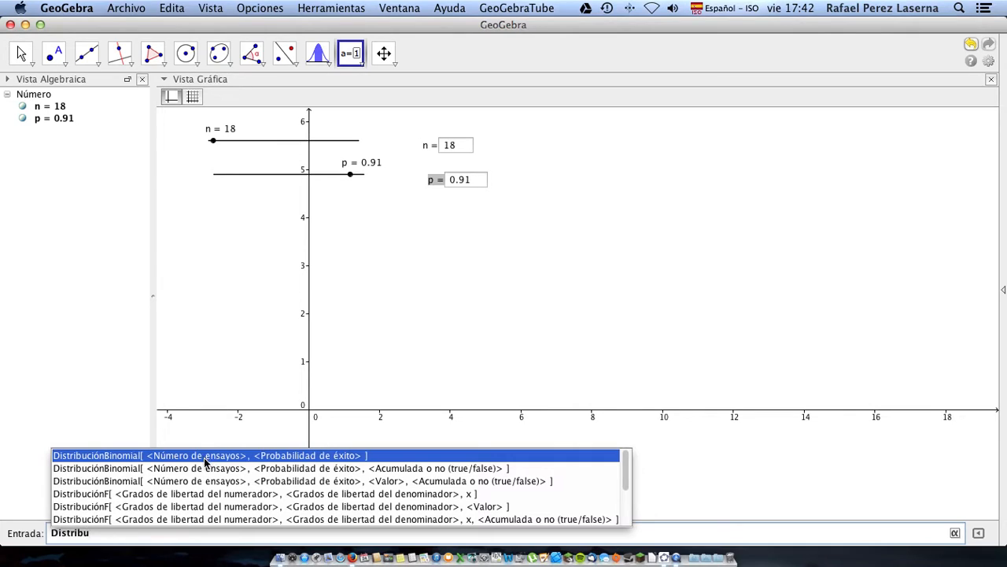
pyautogui.click(258, 457)
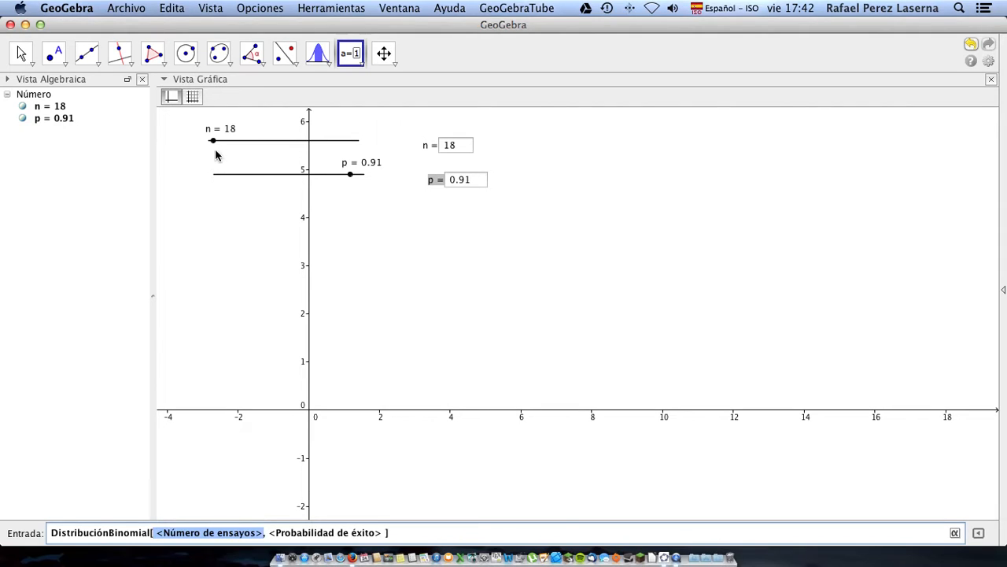
pyautogui.write('n')
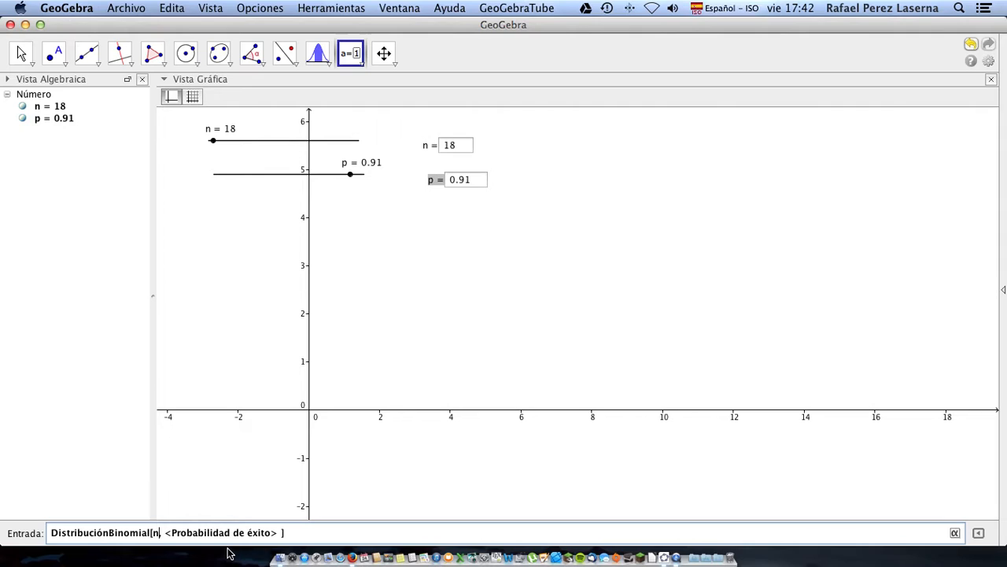
pyautogui.press('Tab')
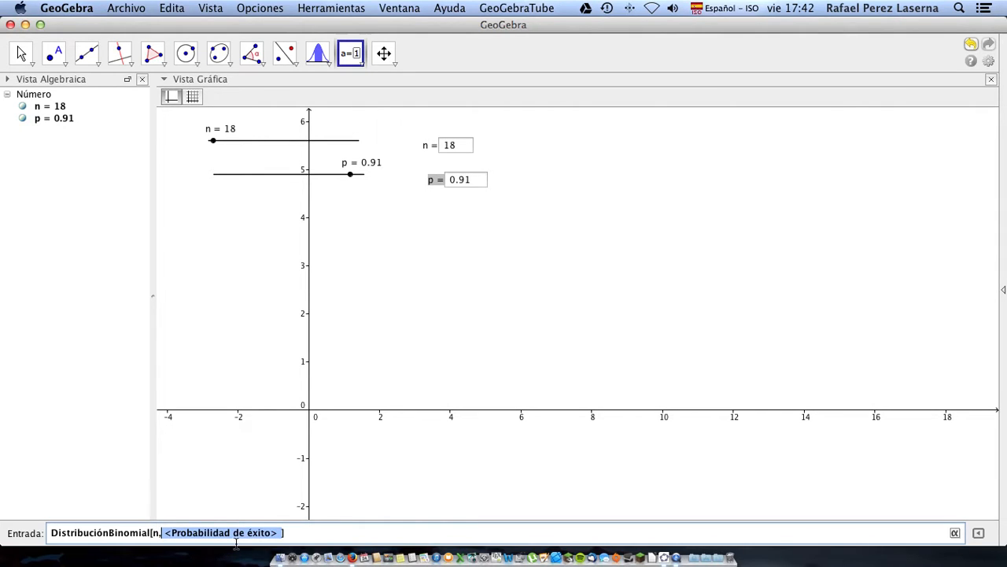
pyautogui.write('p')
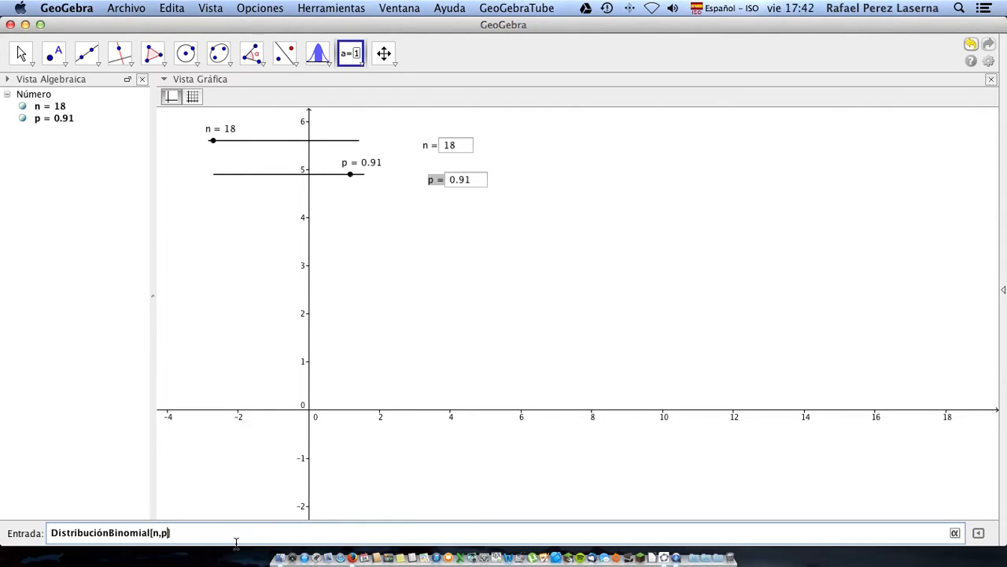
pyautogui.click(216, 533)
pyautogui.press('Return')
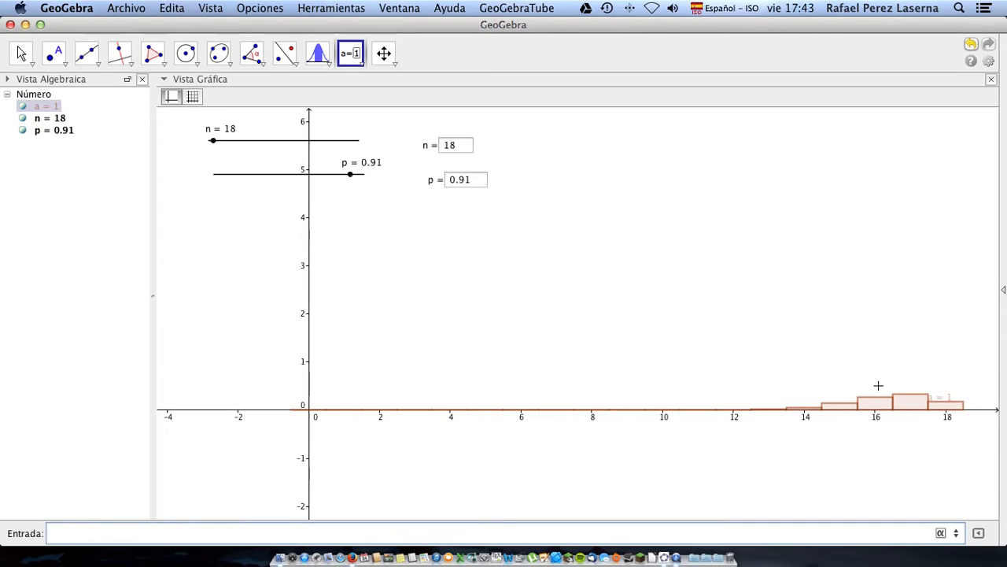
# Examine the bars of the binomial histogram near its peak in the graphics view
pyautogui.scroll(4, 878, 385)
pyautogui.scroll(2, 878, 386)
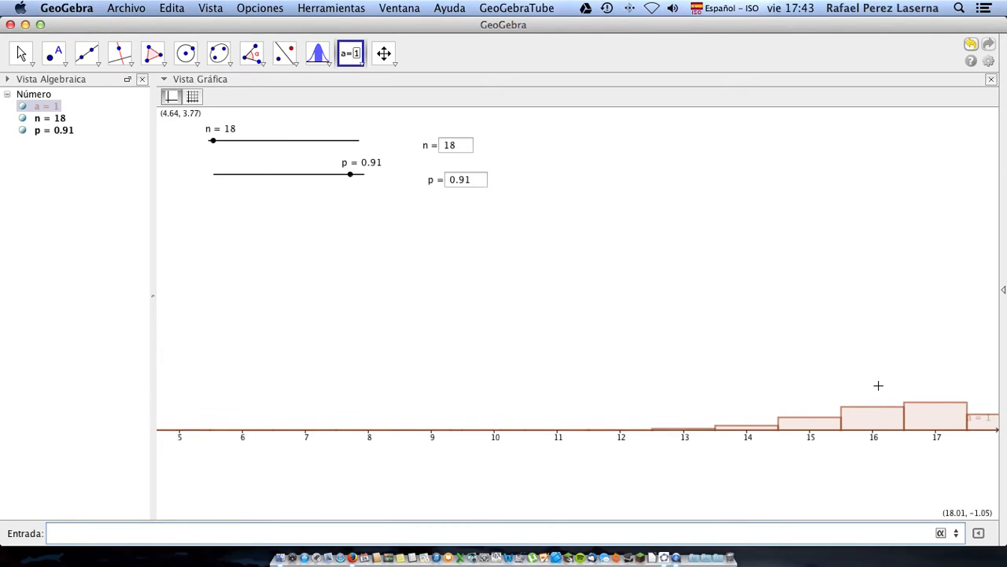
pyautogui.click(811, 380)
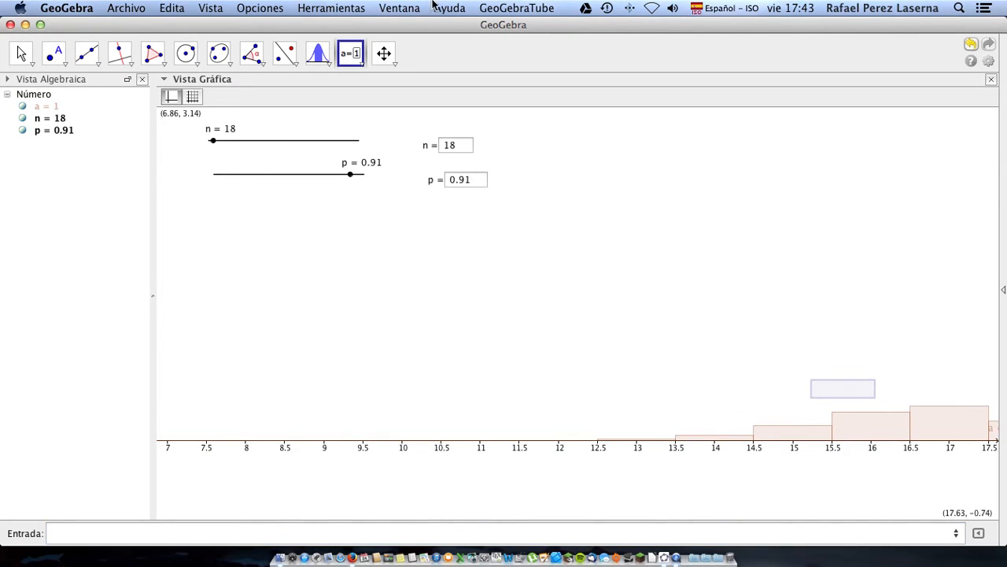
pyautogui.click(384, 53)
pyautogui.moveTo(723, 345); pyautogui.dragTo(574, 293)
pyautogui.scroll(2, 574, 293)
pyautogui.scroll(-3, 574, 293)
pyautogui.scroll(2, 584, 292)
pyautogui.scroll(2, 584, 293)
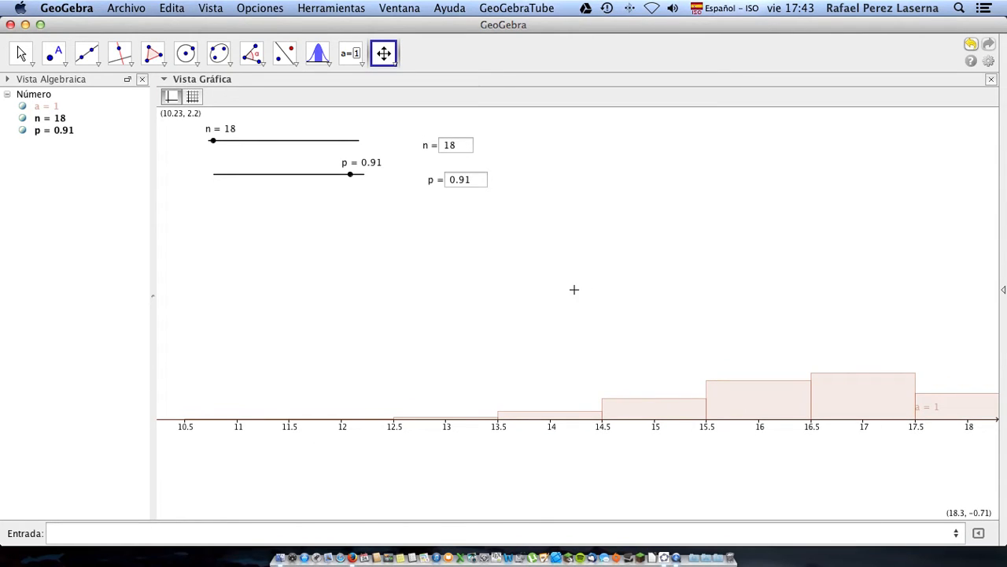
pyautogui.click(21, 54)
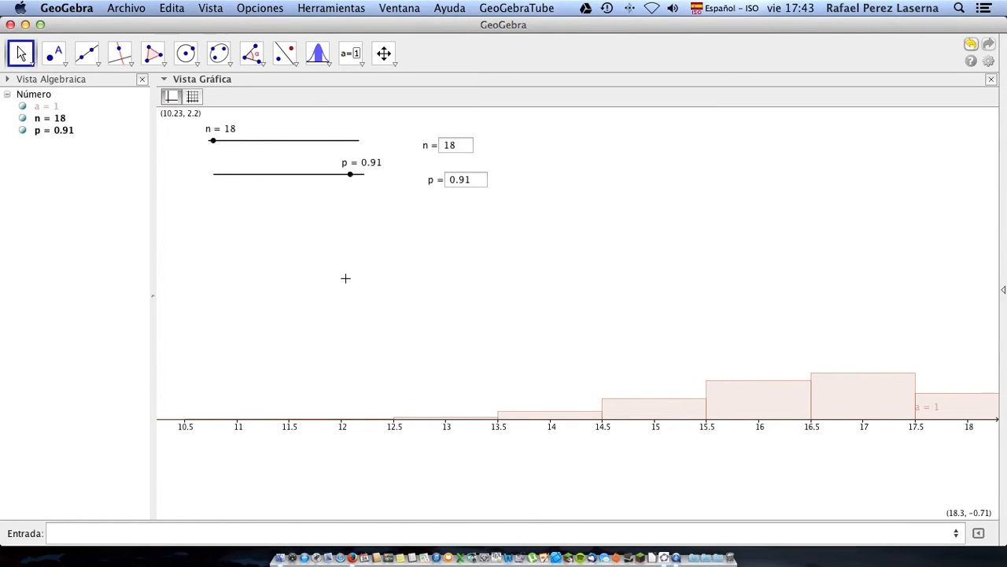
pyautogui.rightClick(346, 278)
pyautogui.click(263, 297)
# Define the mean of the distribution as μ=n*p
pyautogui.click(126, 535)
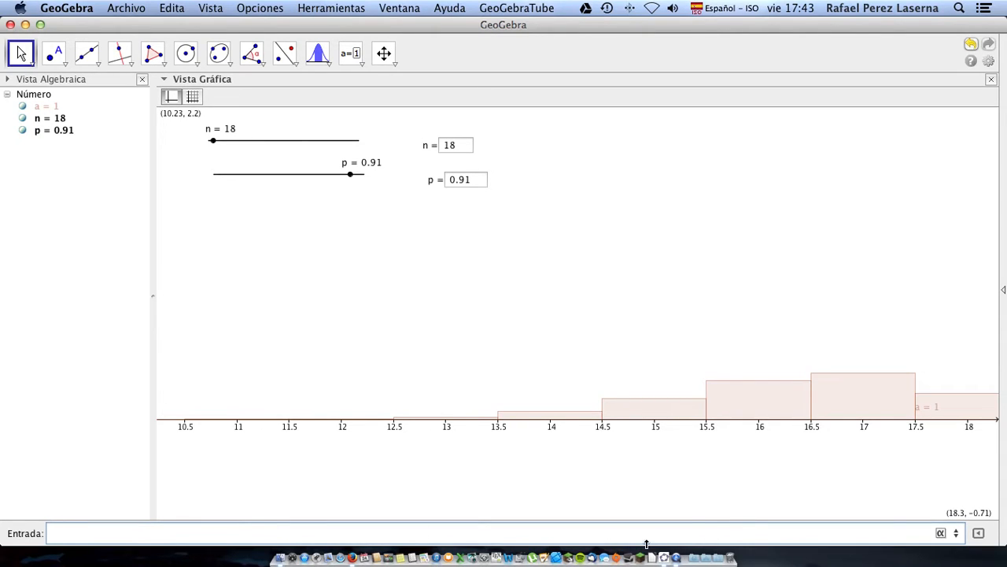
pyautogui.click(942, 535)
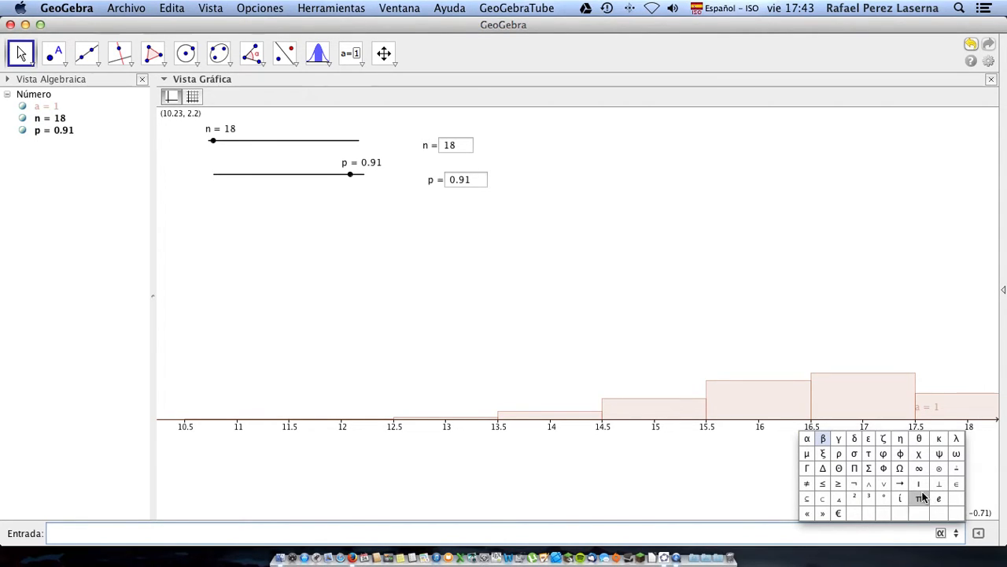
pyautogui.click(811, 455)
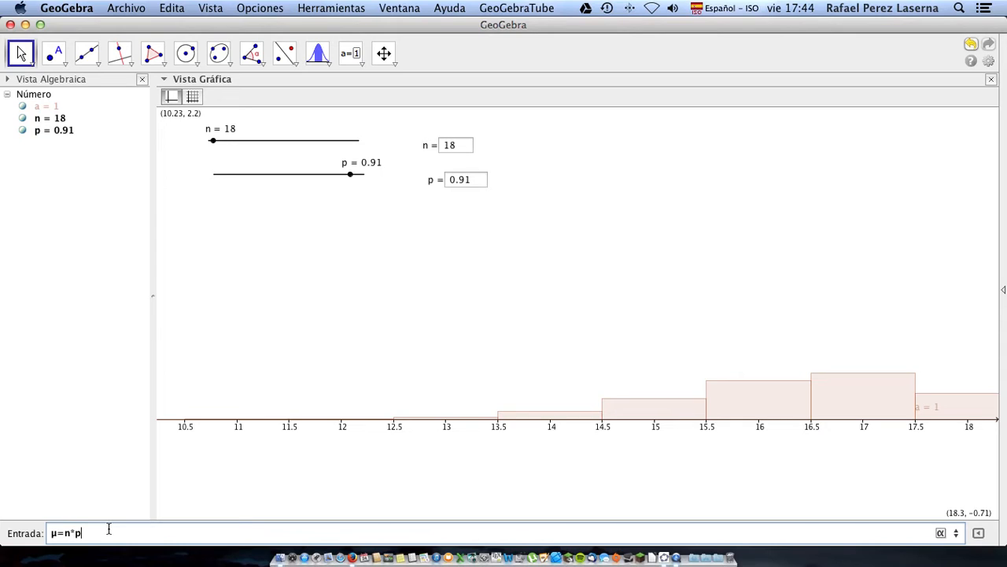
pyautogui.press('Return')
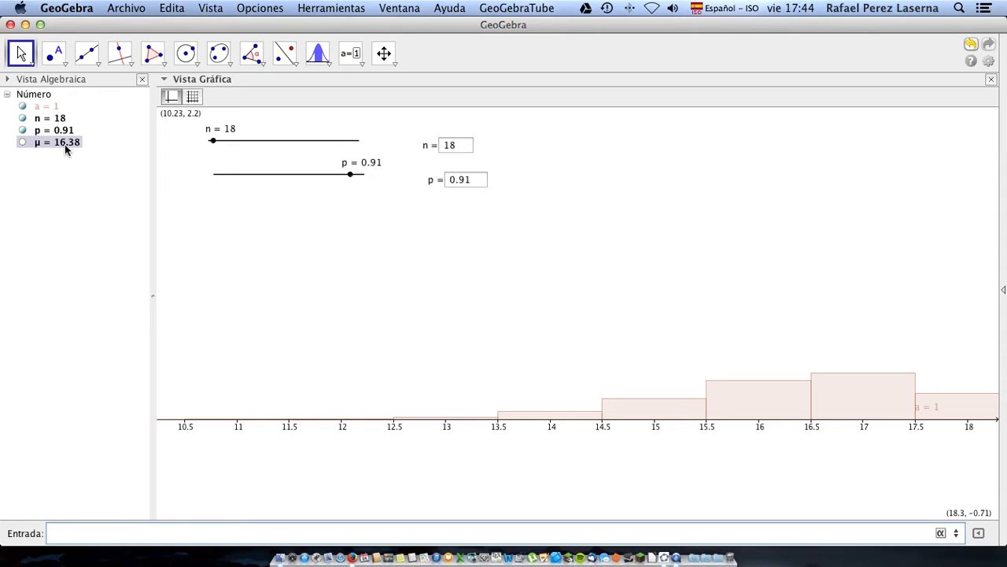
pyautogui.moveTo(68, 150)
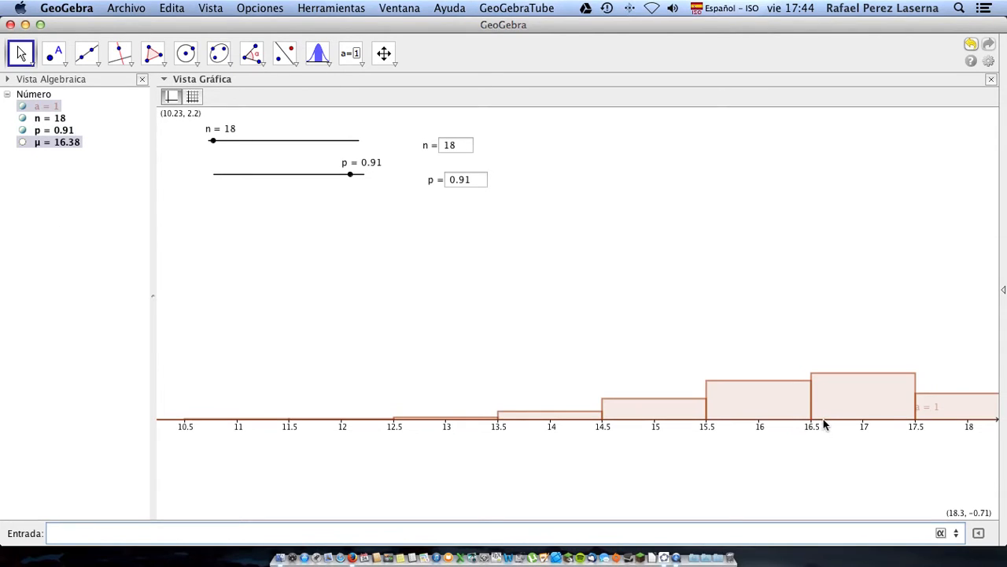
# Define the standard deviation of the distribution as σ=sqrt(n*p*(1-p))
pyautogui.click(941, 533)
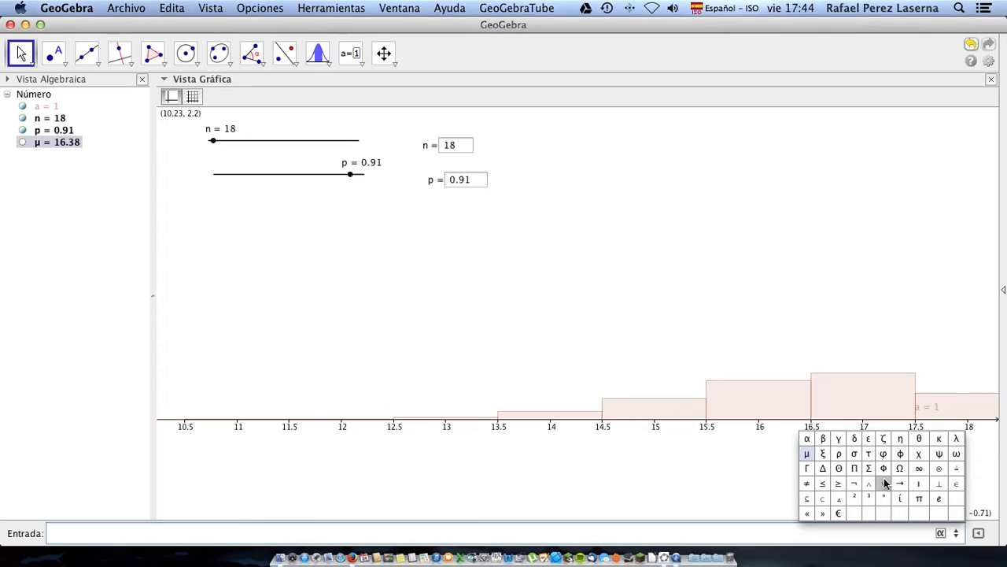
pyautogui.click(854, 457)
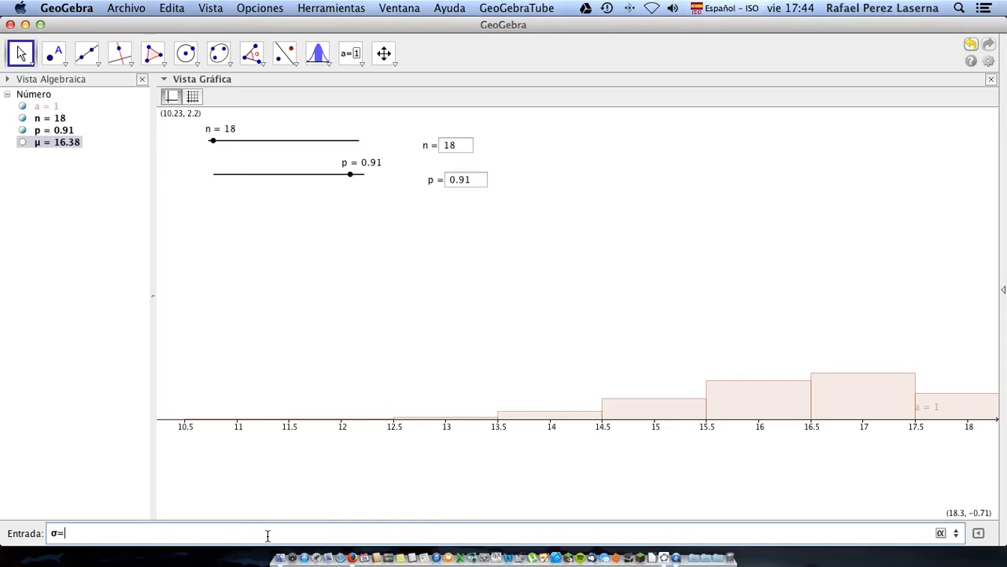
pyautogui.write('=sqrt')
pyautogui.write('(n*p')
pyautogui.write('*(1-p)')
pyautogui.press('Return')
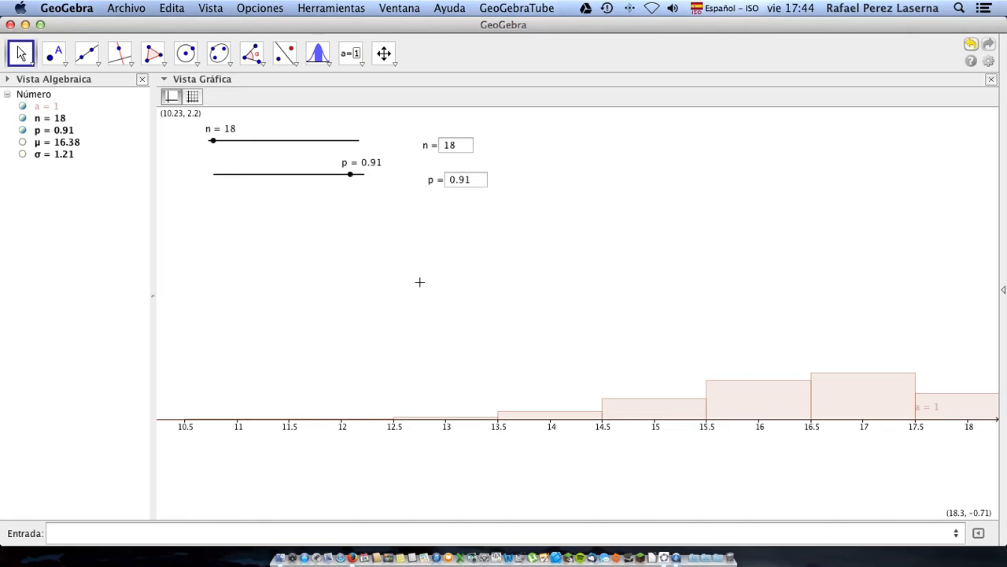
# Set the graphics view's minimum x to the expression μ-3*σ, copying the composed formula into the view preferences
pyautogui.rightClick(420, 282)
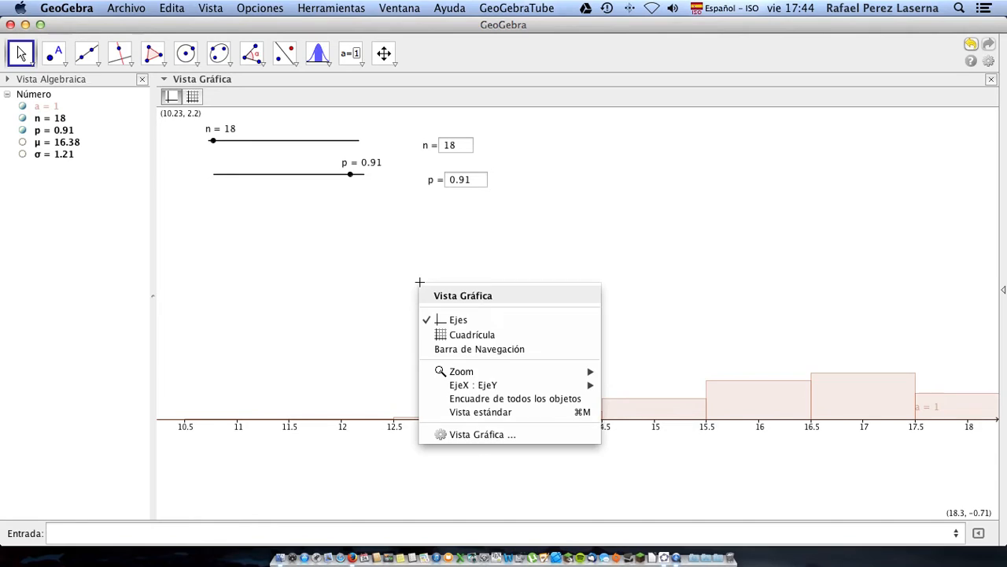
pyautogui.click(518, 437)
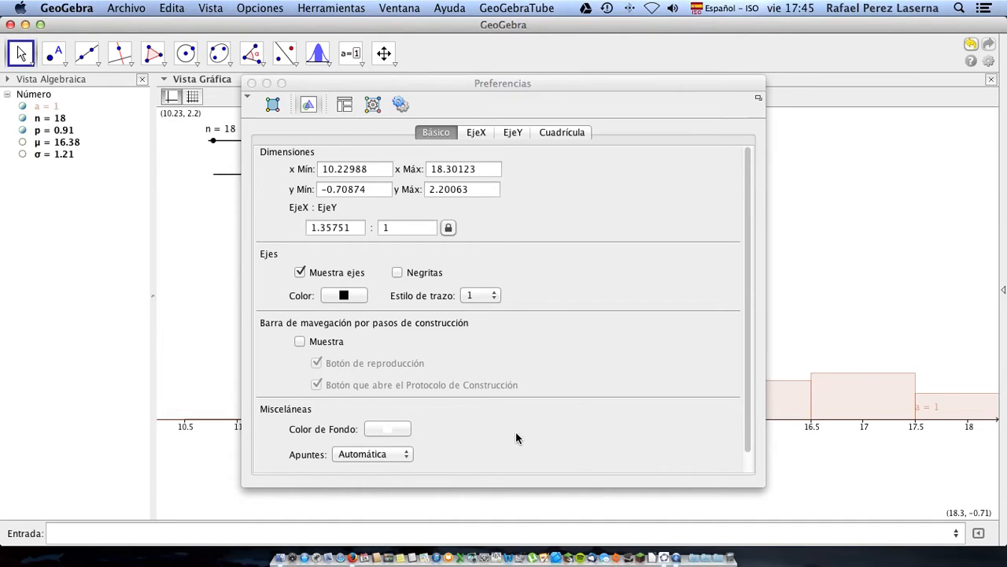
pyautogui.click(374, 172)
pyautogui.moveTo(368, 169); pyautogui.dragTo(311, 168)
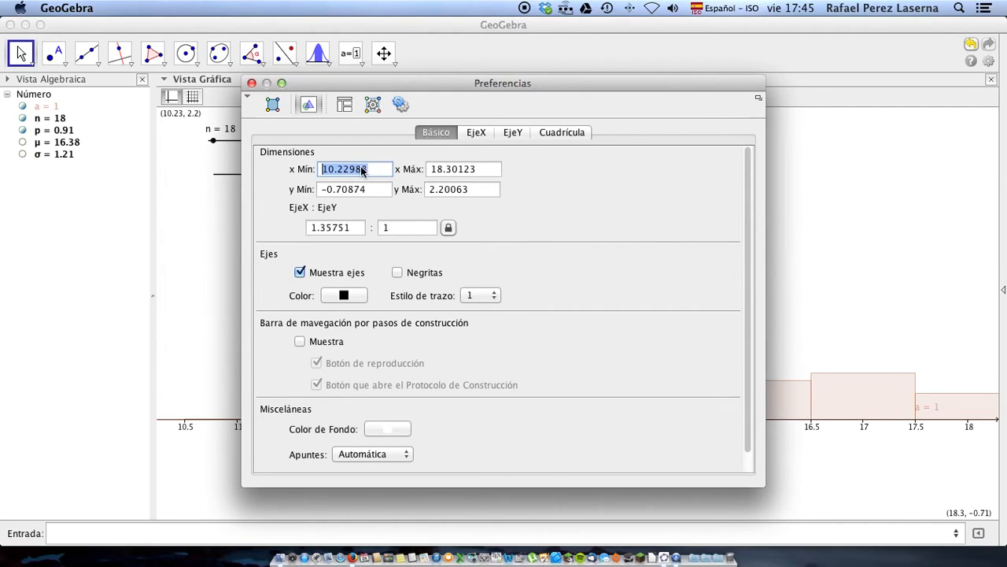
pyautogui.click(153, 533)
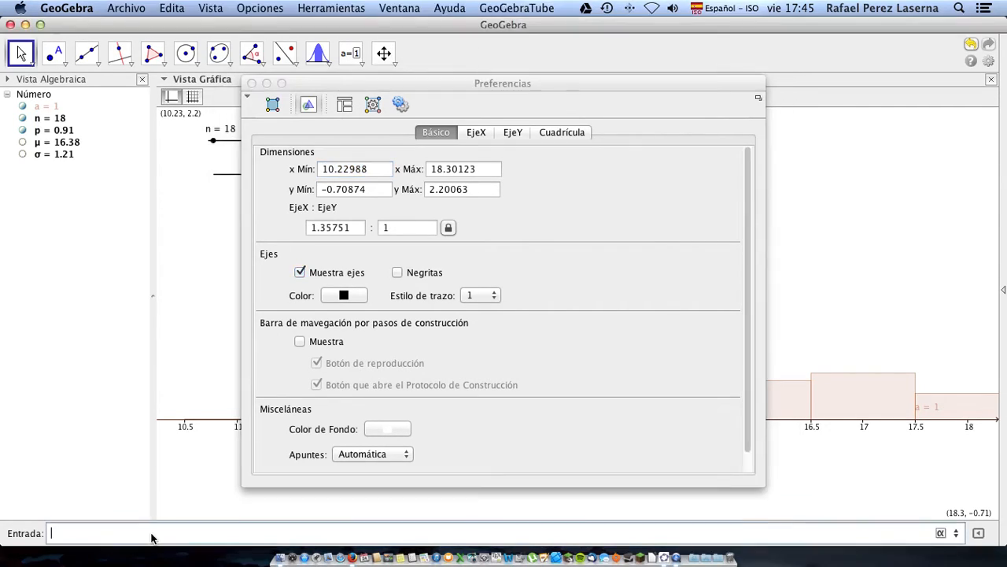
pyautogui.click(942, 533)
pyautogui.click(942, 534)
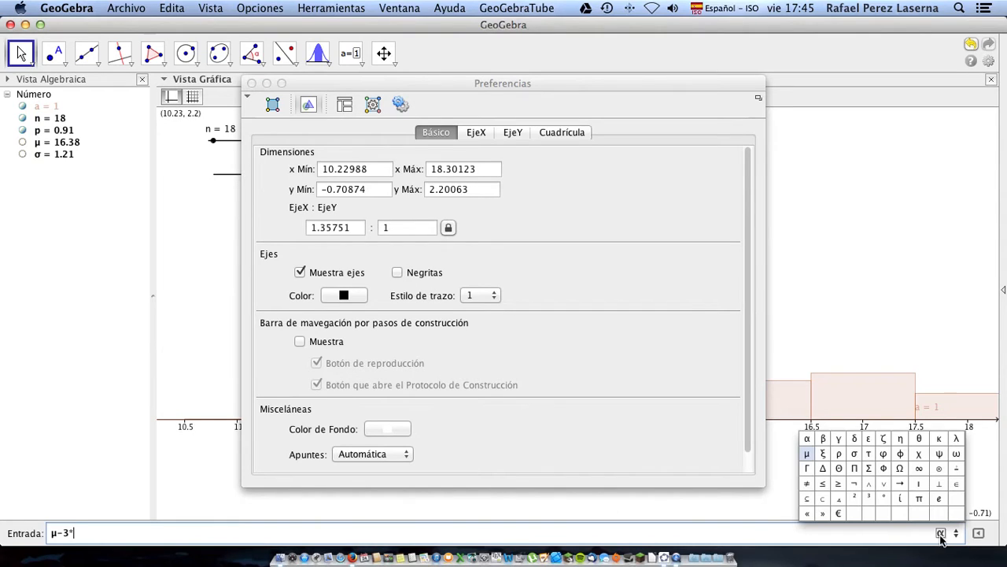
pyautogui.click(853, 453)
pyautogui.moveTo(130, 533); pyautogui.dragTo(49, 530)
pyautogui.press('super+c')
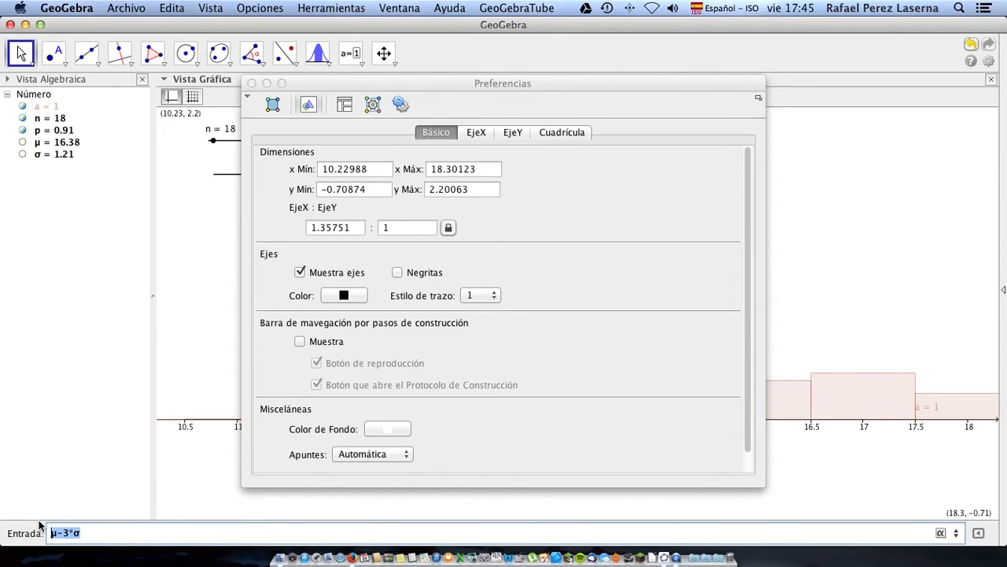
pyautogui.click(370, 170)
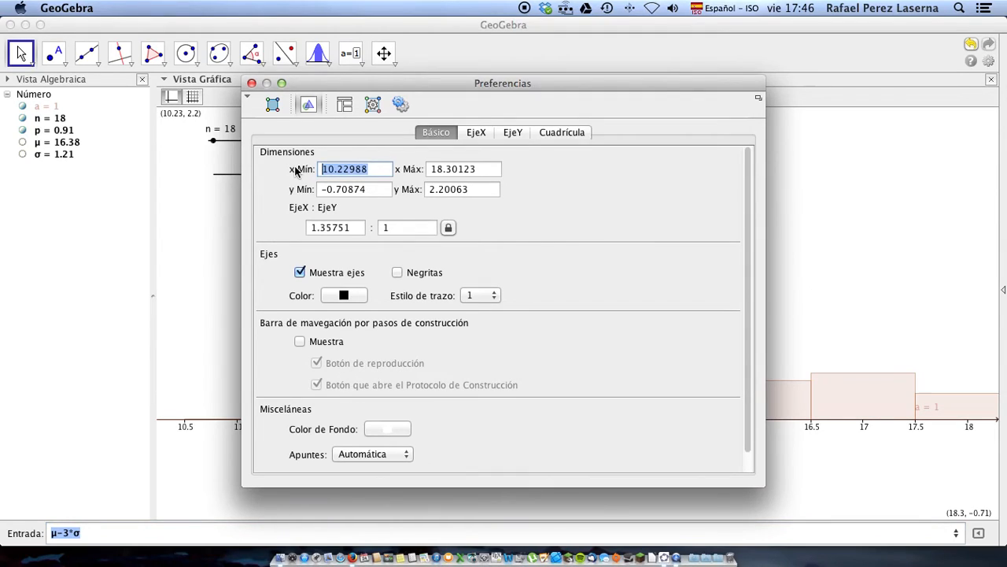
pyautogui.press('super+v')
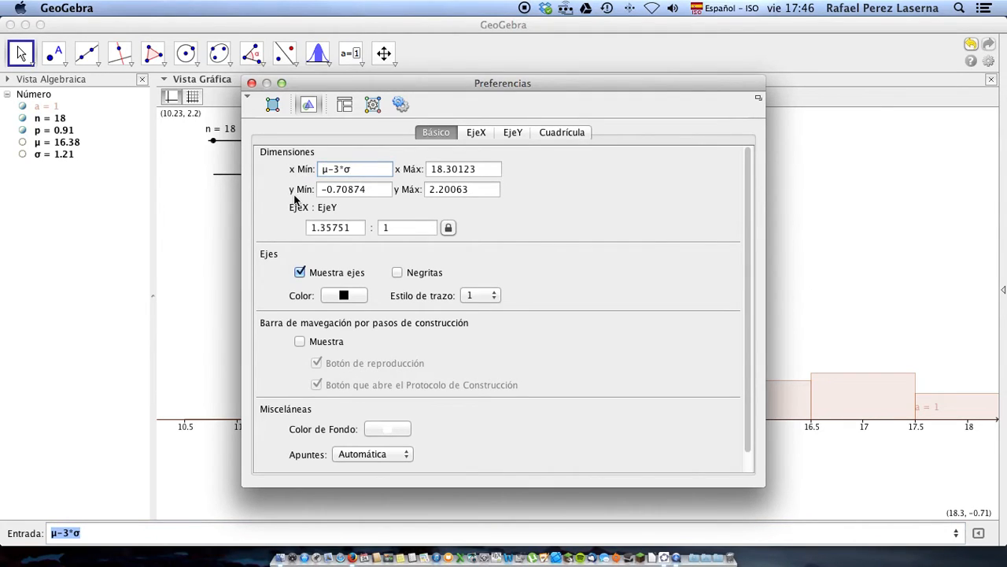
# Set the graphics view's maximum x to μ+3*σ
pyautogui.moveTo(497, 169); pyautogui.dragTo(411, 169)
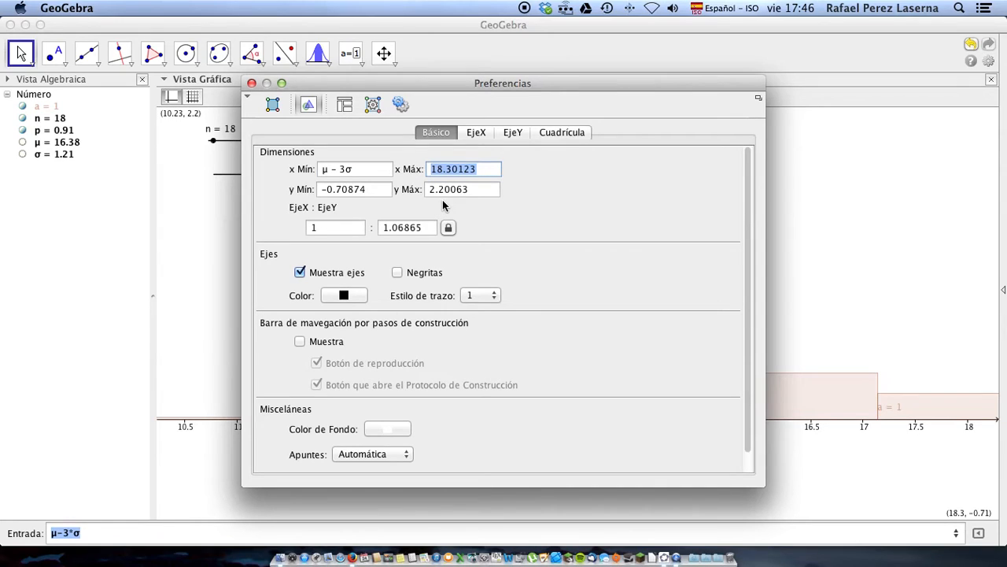
pyautogui.press('super+v')
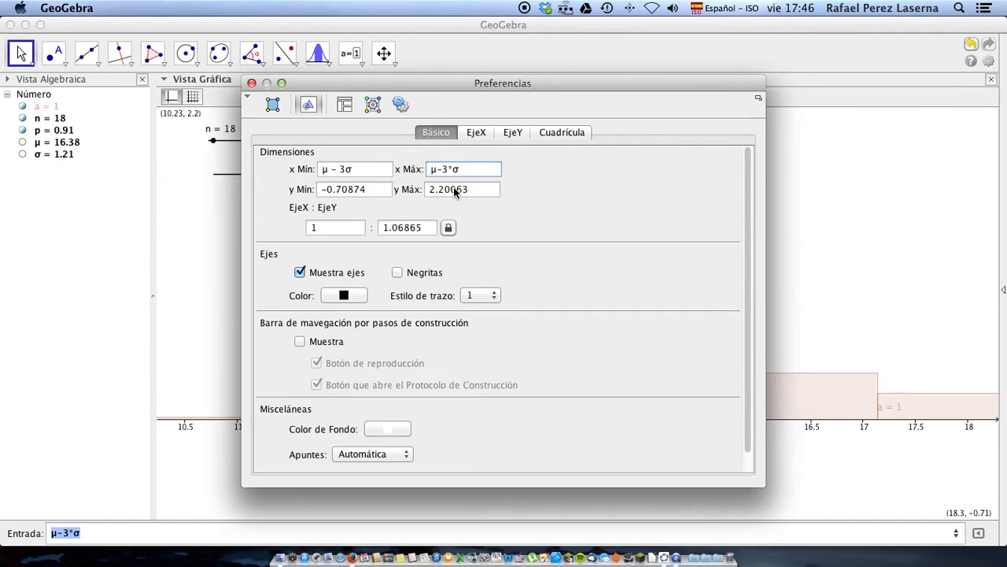
pyautogui.press('BackSpace')
pyautogui.write('+')
# Set the graphics view's minimum y to -0.1 and maximum y to 1, and close the preferences
pyautogui.click(375, 189)
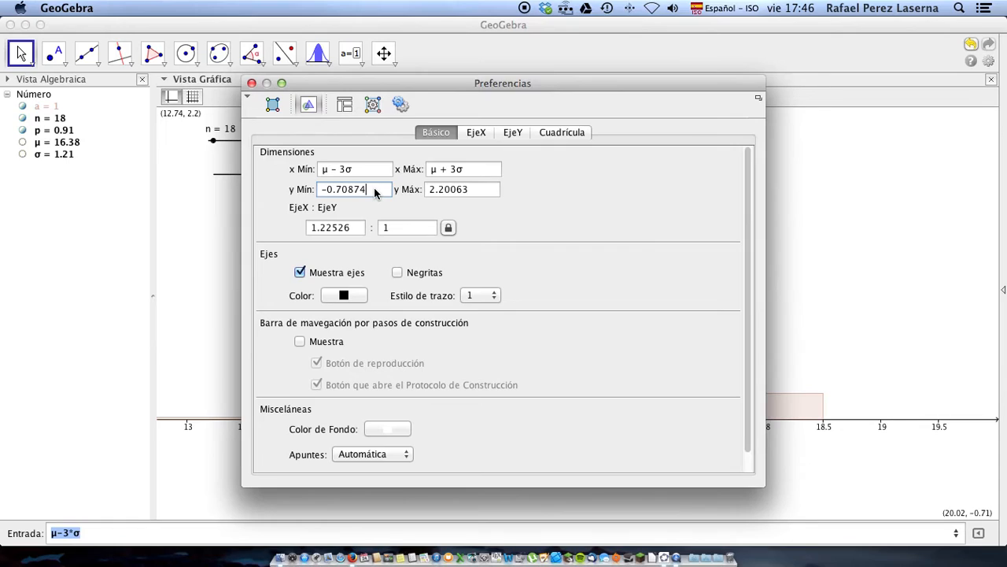
pyautogui.press('BackSpace')
pyautogui.press('BackSpace')
pyautogui.press('BackSpace')
pyautogui.click(477, 189)
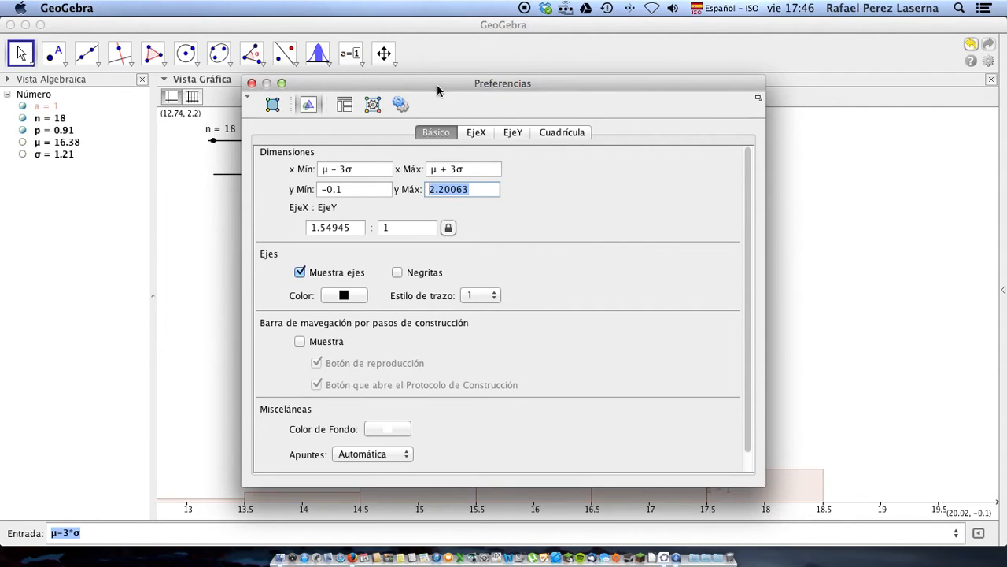
pyautogui.moveTo(437, 82); pyautogui.dragTo(463, 32)
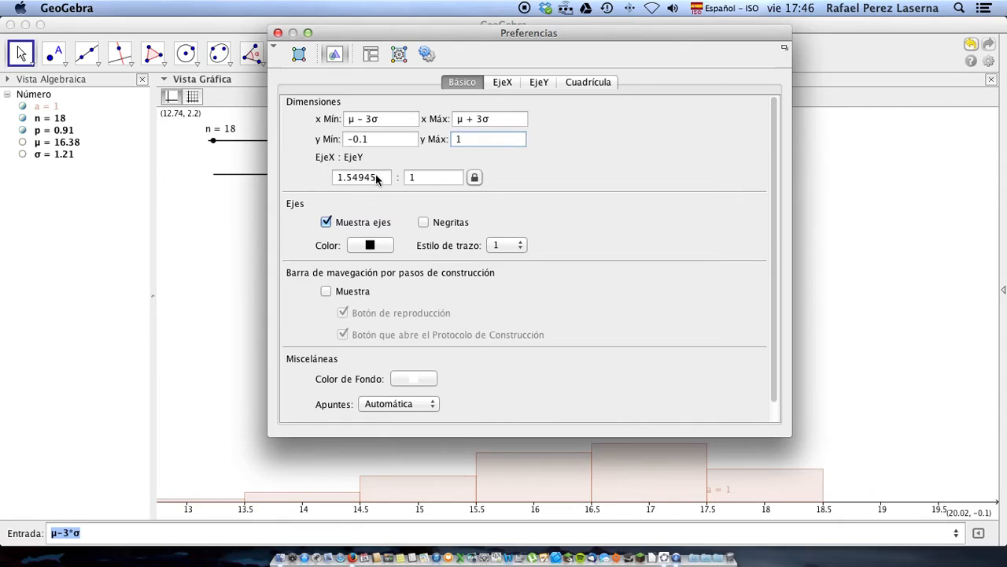
pyautogui.click(422, 178)
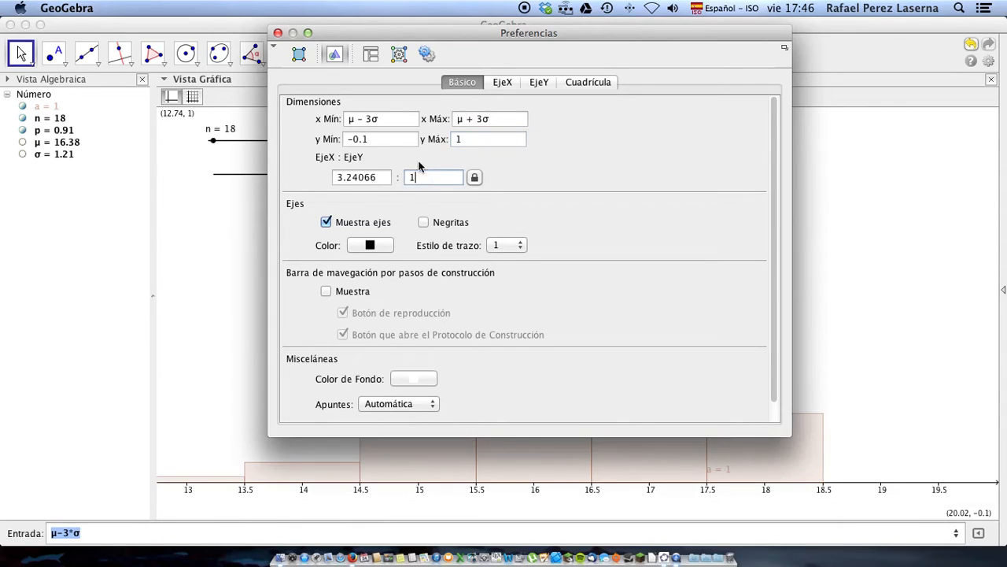
pyautogui.click(278, 32)
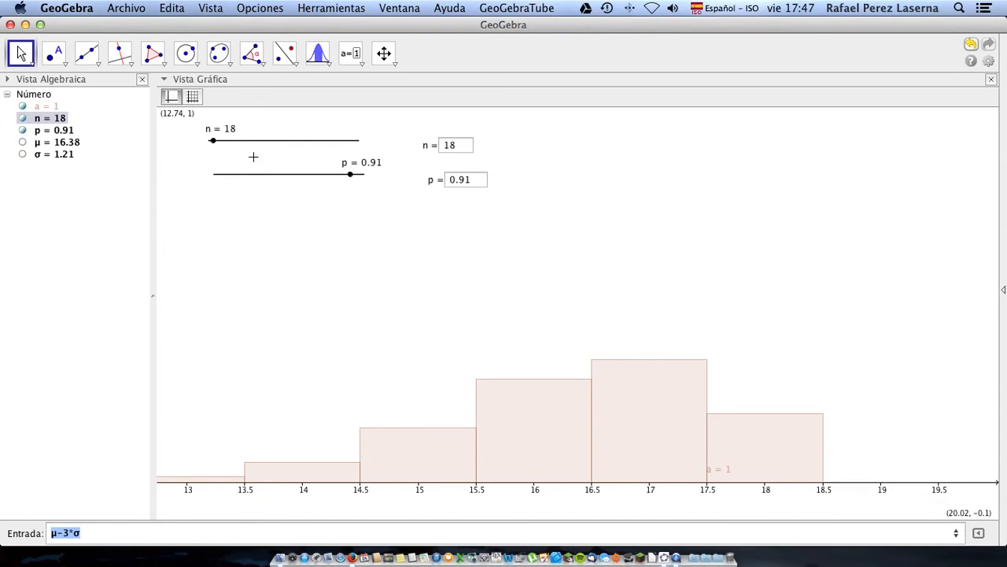
# Lower the success probability p to 0.43 with its slider and deselect it
pyautogui.moveTo(347, 171); pyautogui.dragTo(284, 171)
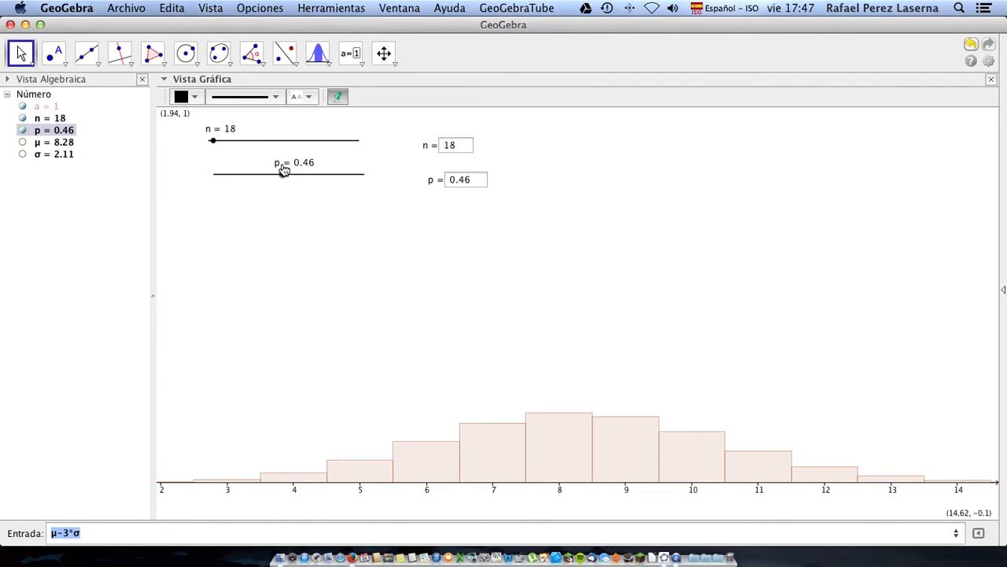
pyautogui.moveTo(284, 171); pyautogui.dragTo(279, 171)
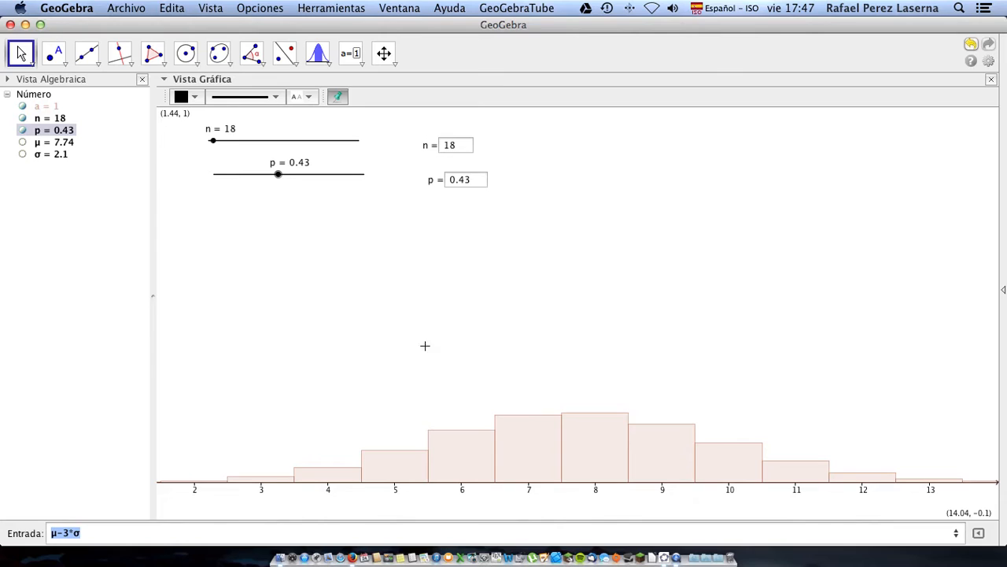
pyautogui.rightClick(499, 354)
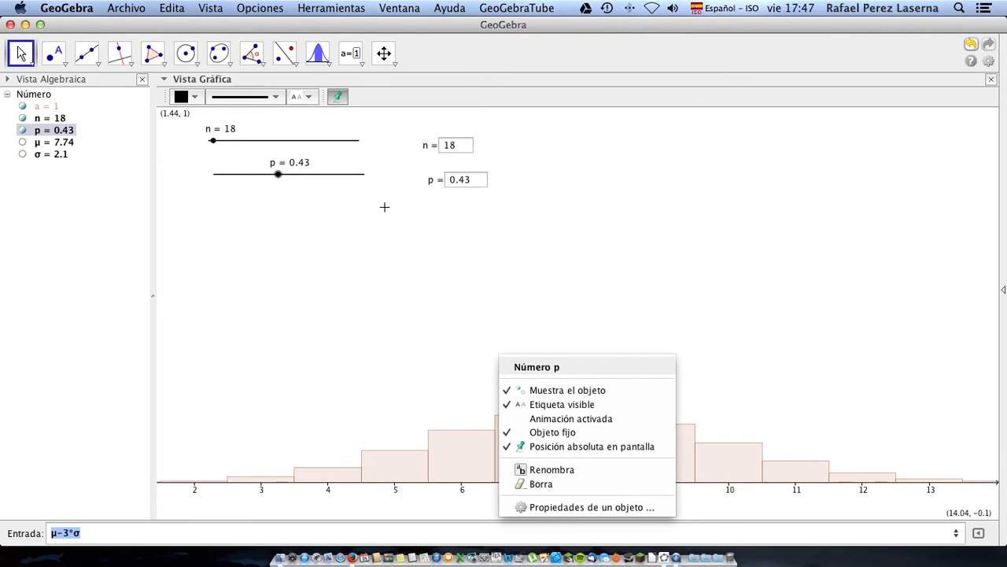
pyautogui.click(268, 233)
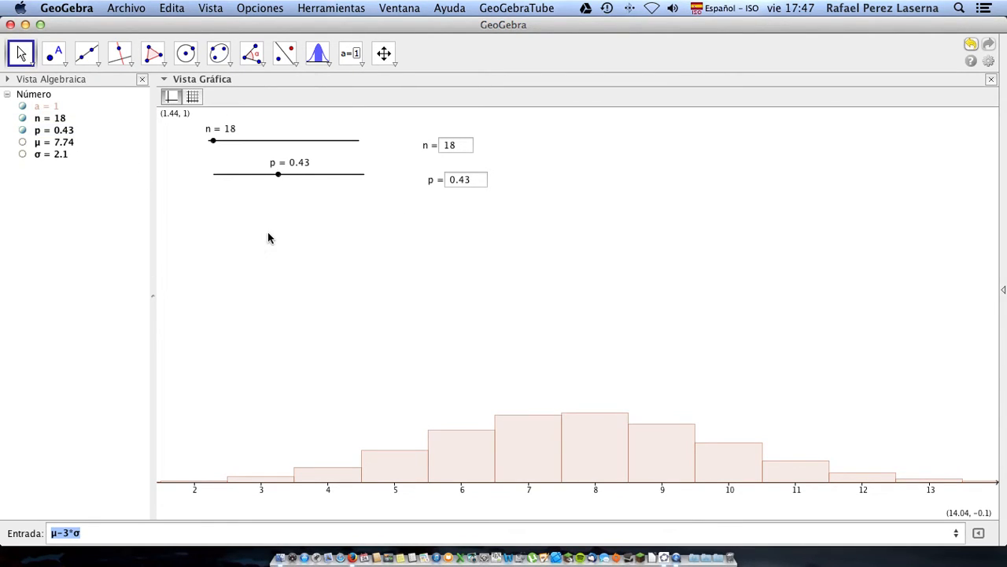
# Set the graphics view's maximum y to 0.5 in the view preferences and close them
pyautogui.rightClick(268, 233)
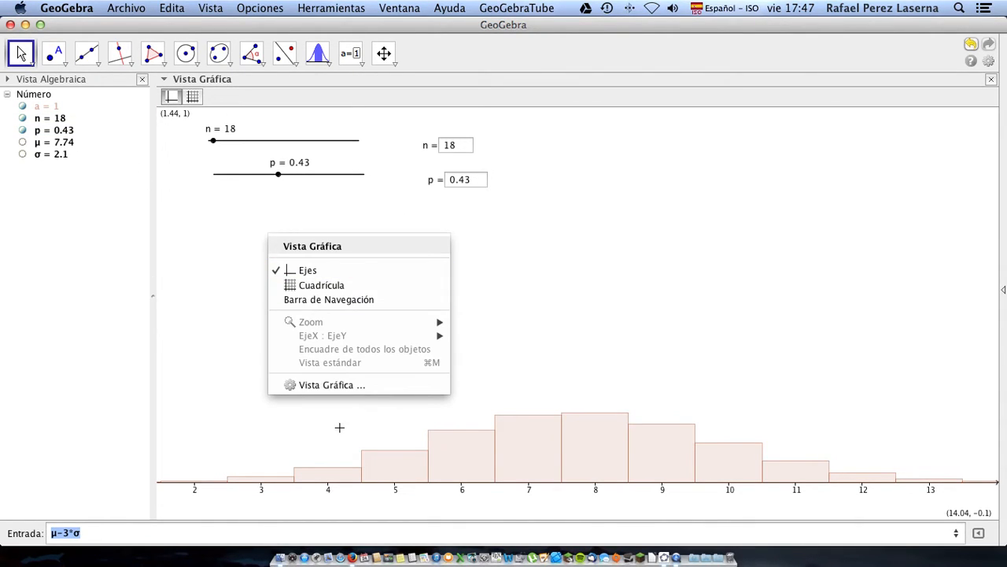
pyautogui.click(338, 385)
pyautogui.click(468, 141)
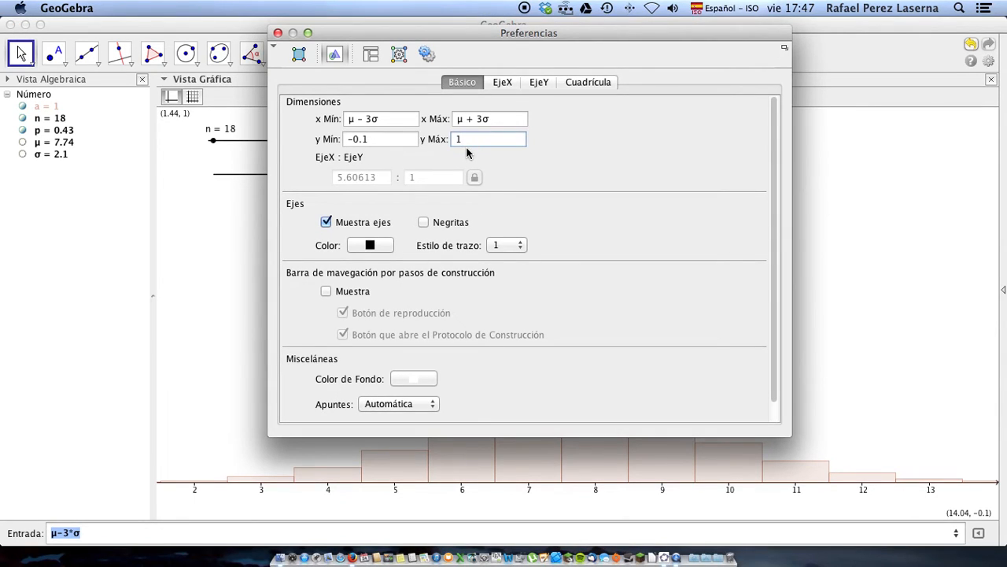
pyautogui.write('0.5')
pyautogui.click(391, 147)
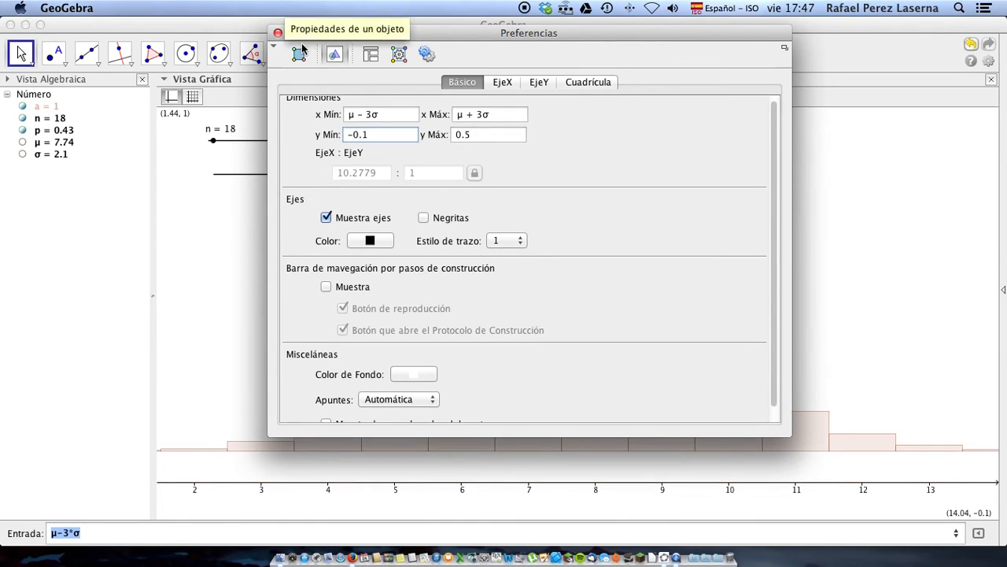
pyautogui.click(278, 33)
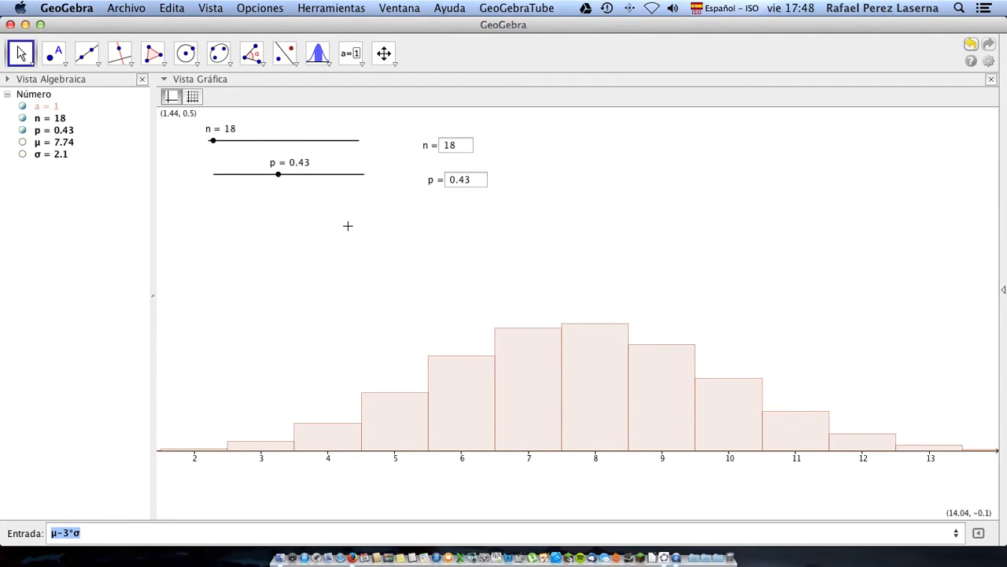
# Plot the normal density with the distribution's mean and standard deviation by entering Normal[μ,σ,x]
pyautogui.click(118, 532)
pyautogui.moveTo(117, 532); pyautogui.dragTo(44, 533)
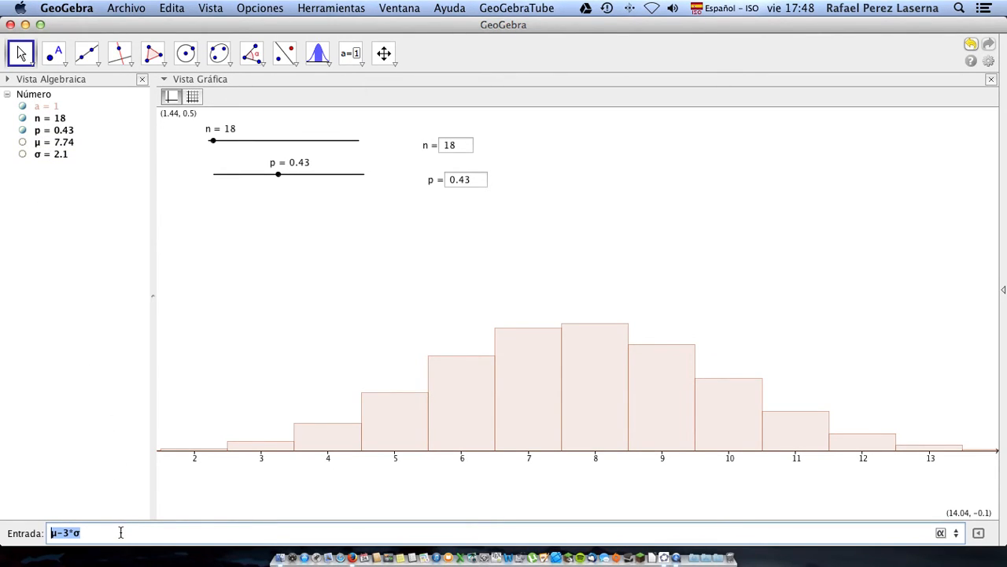
pyautogui.write('Normal')
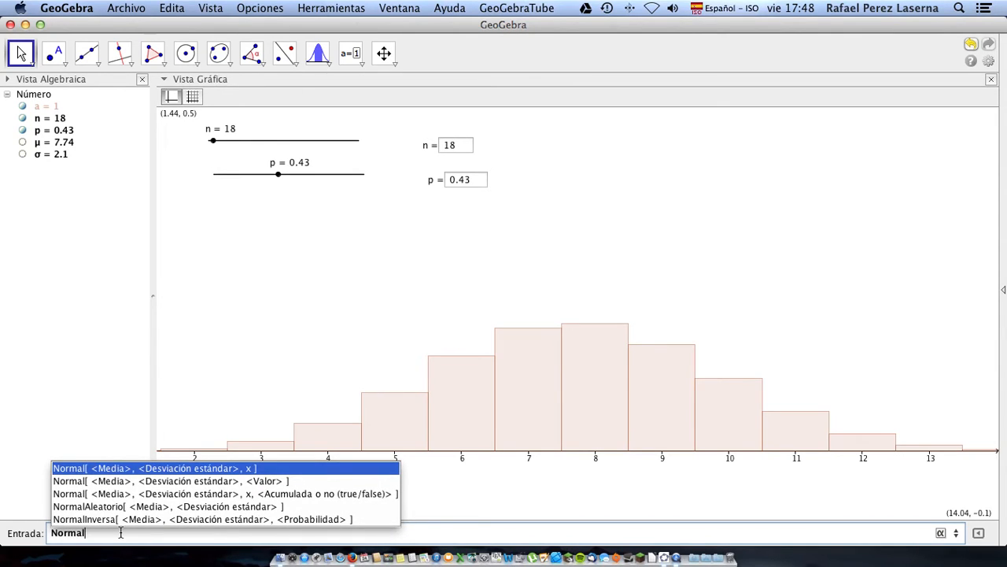
pyautogui.click(186, 469)
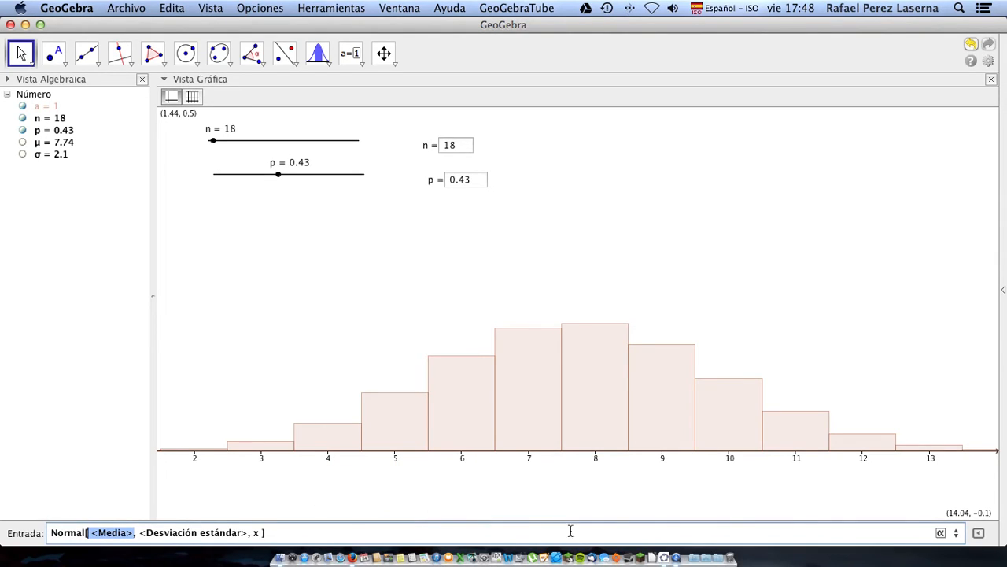
pyautogui.click(942, 533)
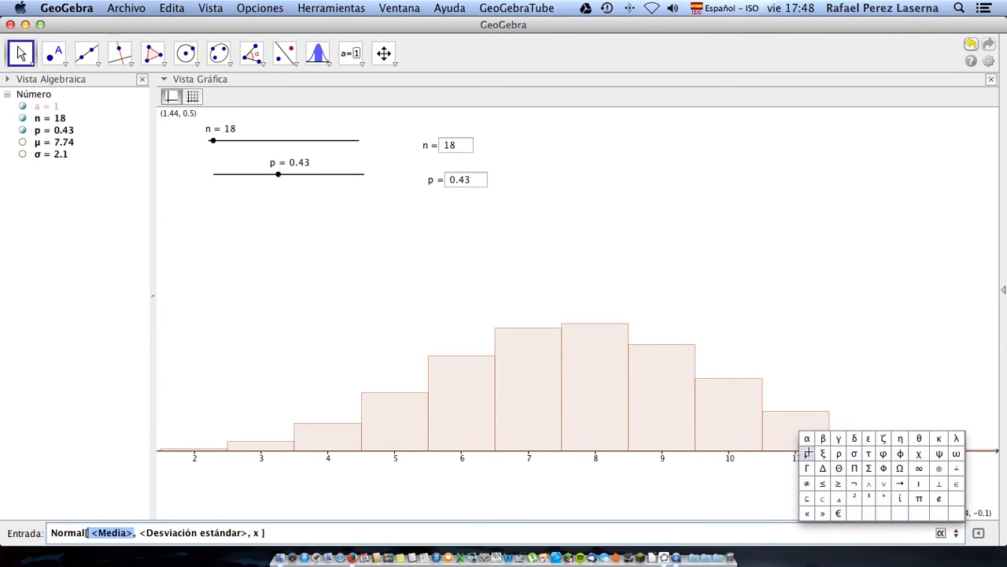
pyautogui.click(806, 453)
pyautogui.press('Tab')
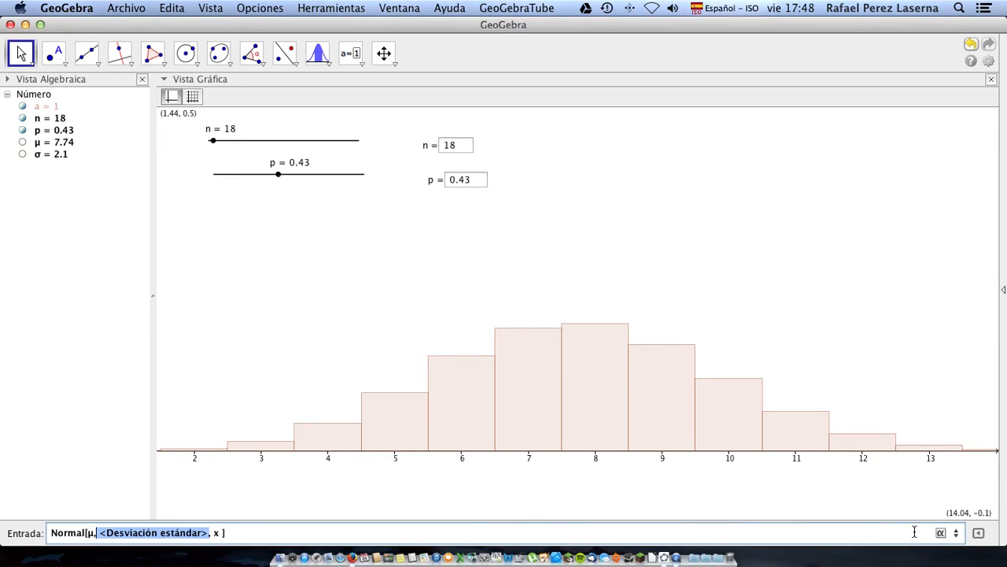
pyautogui.click(941, 533)
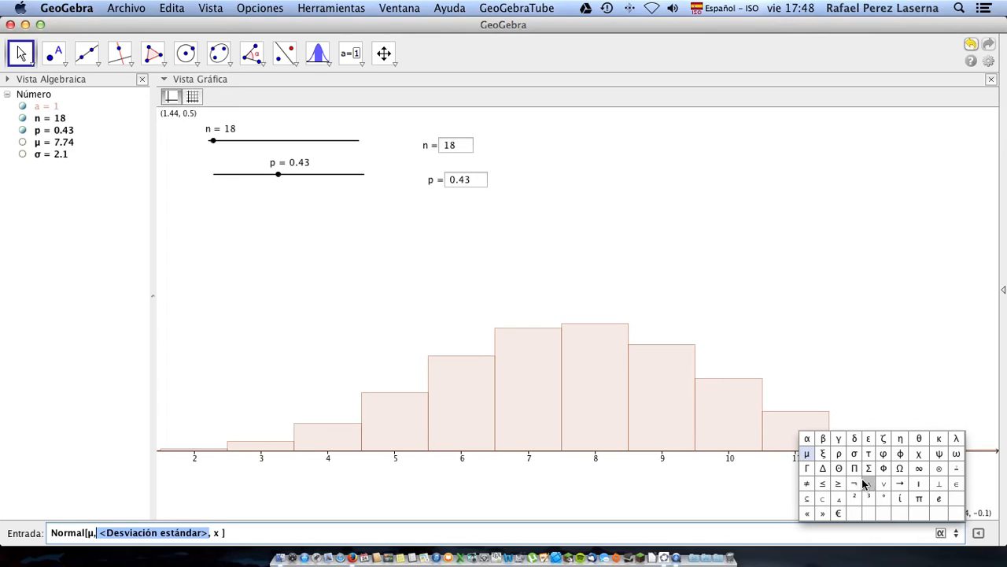
pyautogui.click(854, 453)
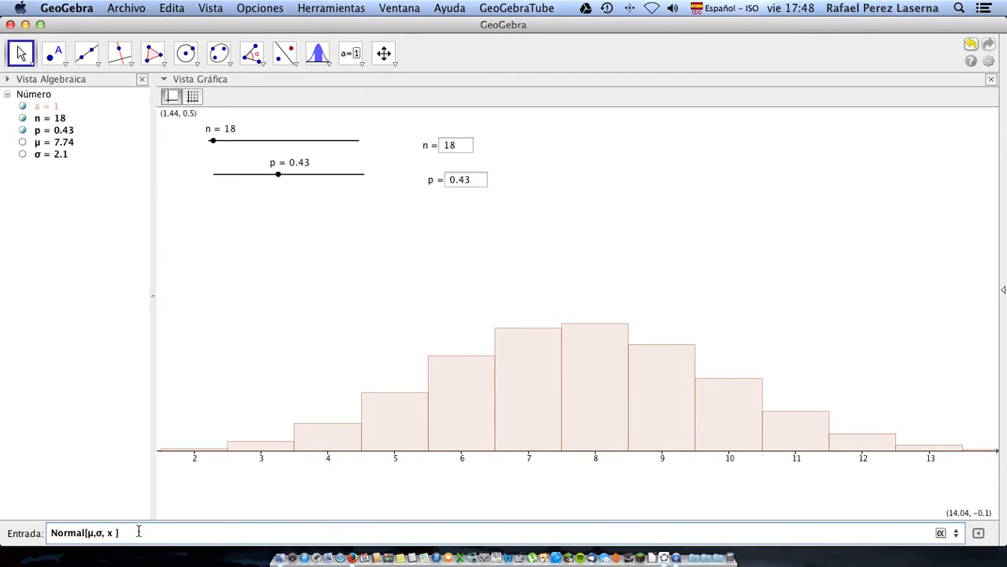
pyautogui.press('Return')
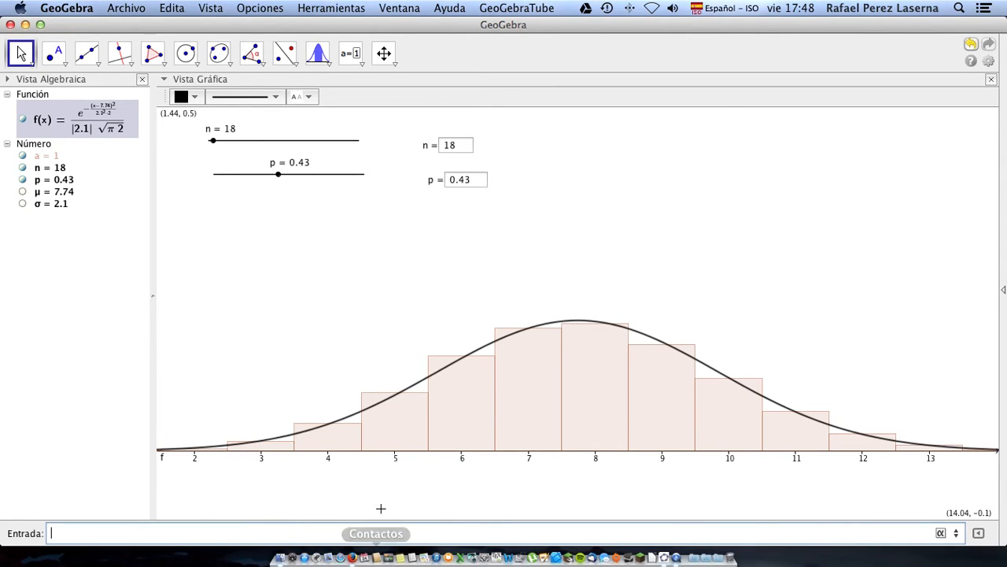
# Colour the normal curve red and set its line thickness to 6 in the object properties
pyautogui.rightClick(418, 388)
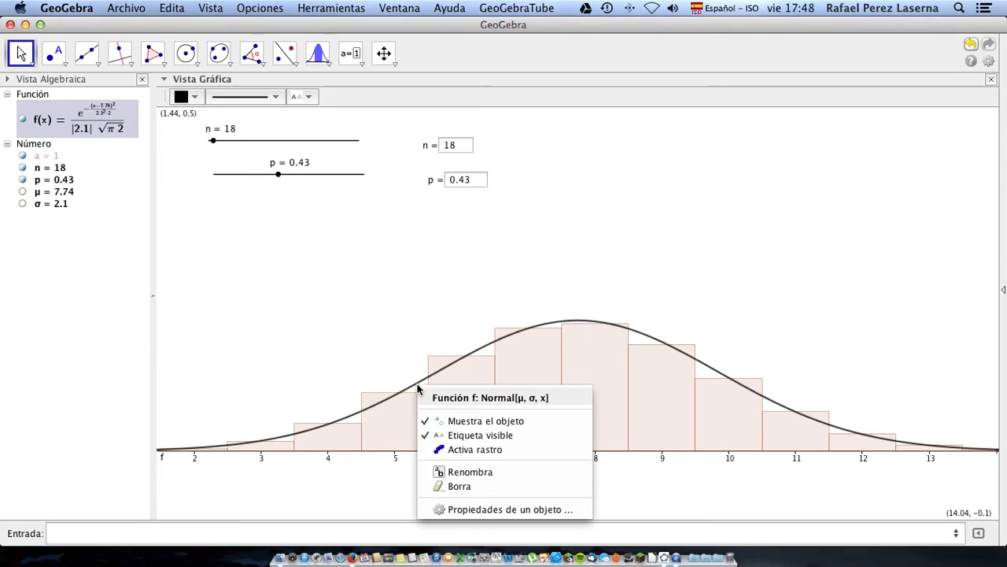
pyautogui.click(455, 510)
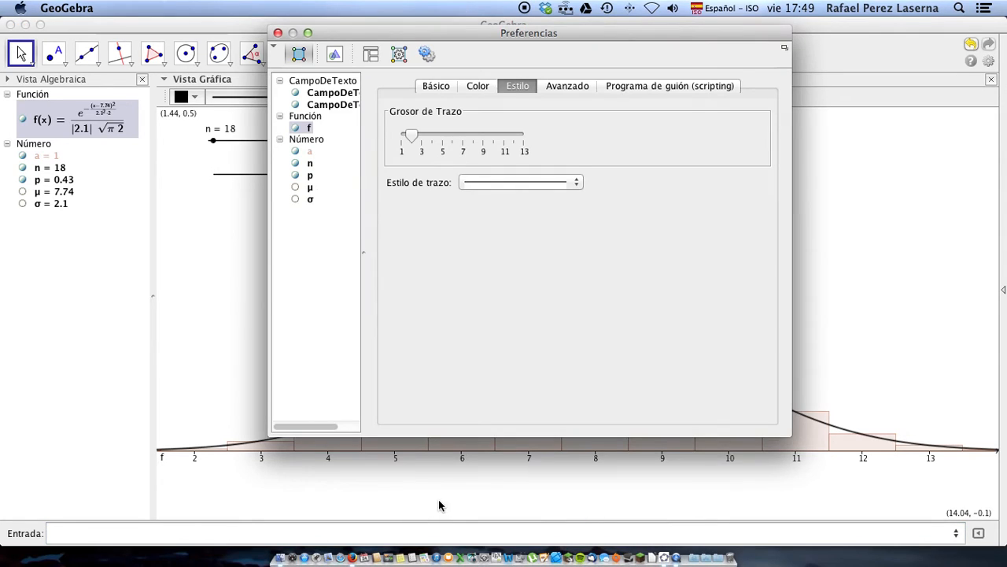
pyautogui.click(468, 87)
pyautogui.click(410, 117)
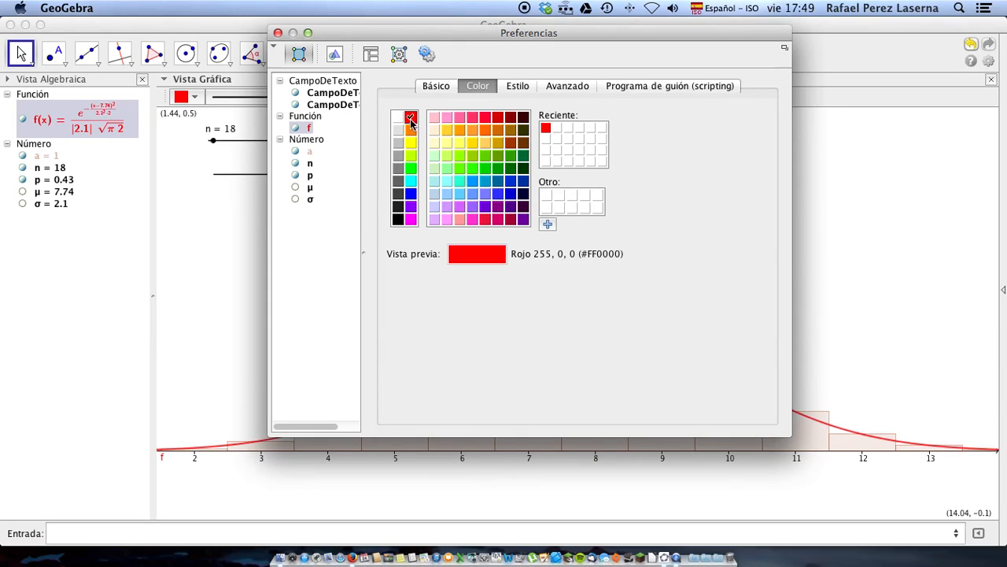
pyautogui.click(516, 87)
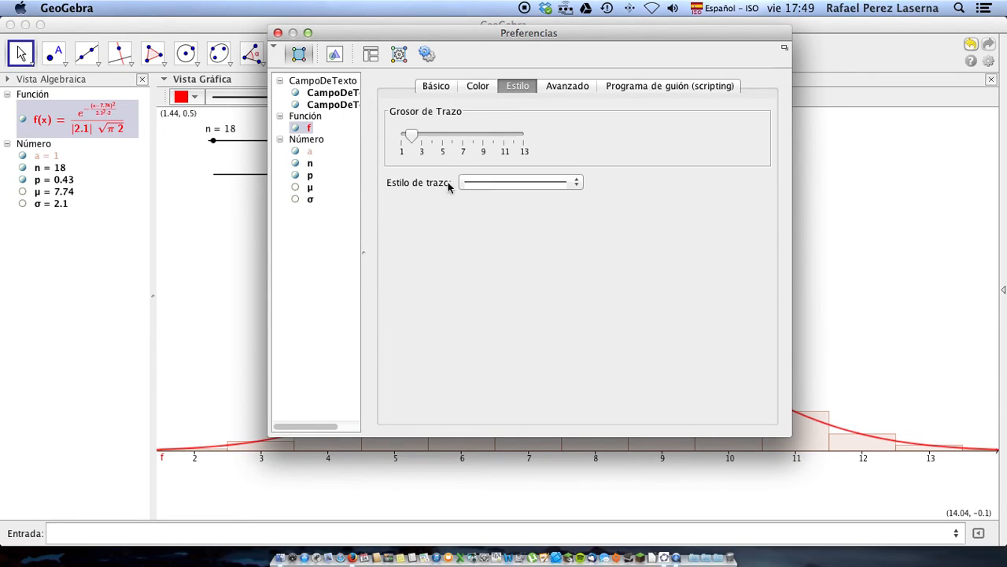
pyautogui.moveTo(414, 135)
pyautogui.mouseDown()
pyautogui.moveTo(462, 142)
pyautogui.moveTo(453, 140)
pyautogui.mouseUp()
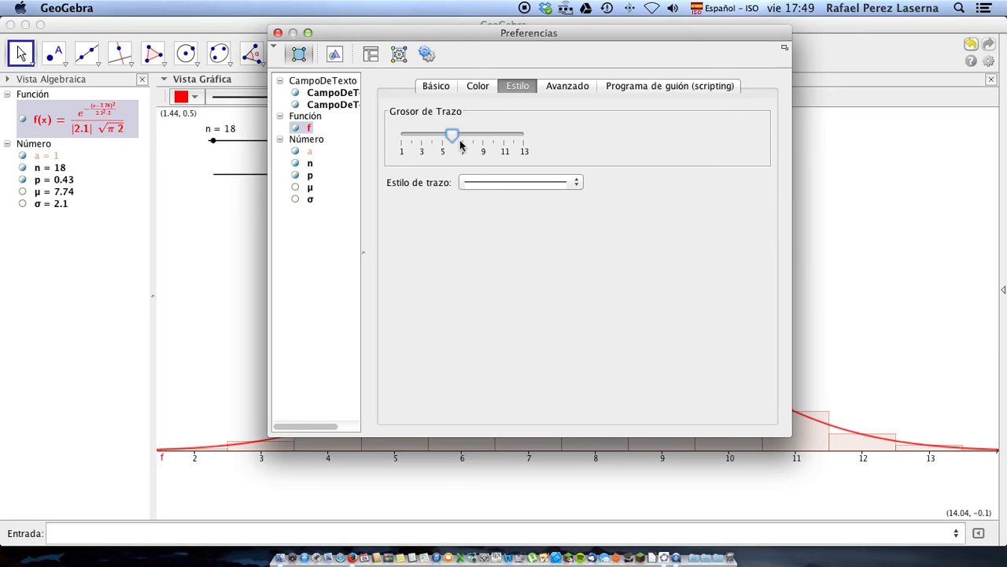
pyautogui.click(278, 33)
pyautogui.click(423, 302)
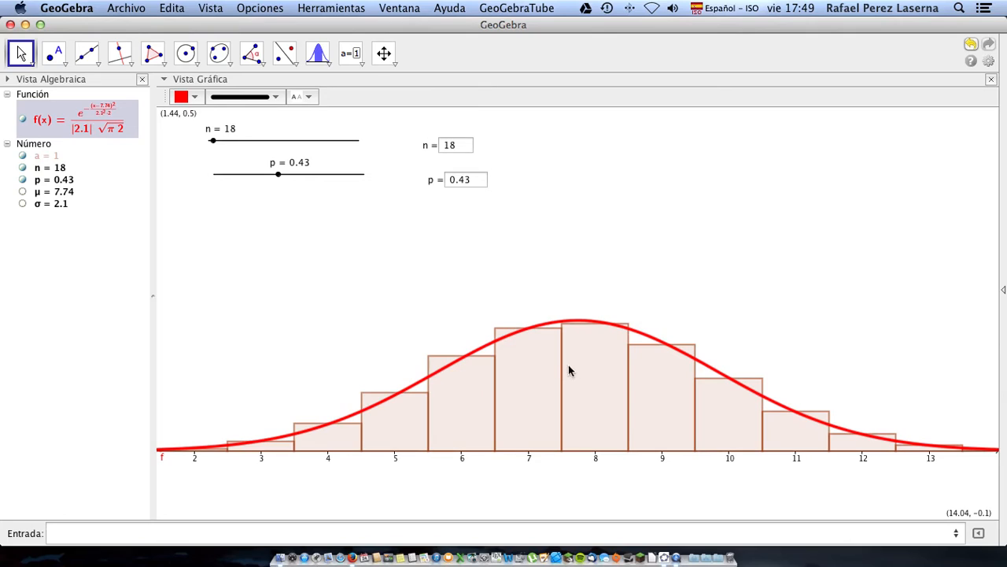
pyautogui.click(610, 373)
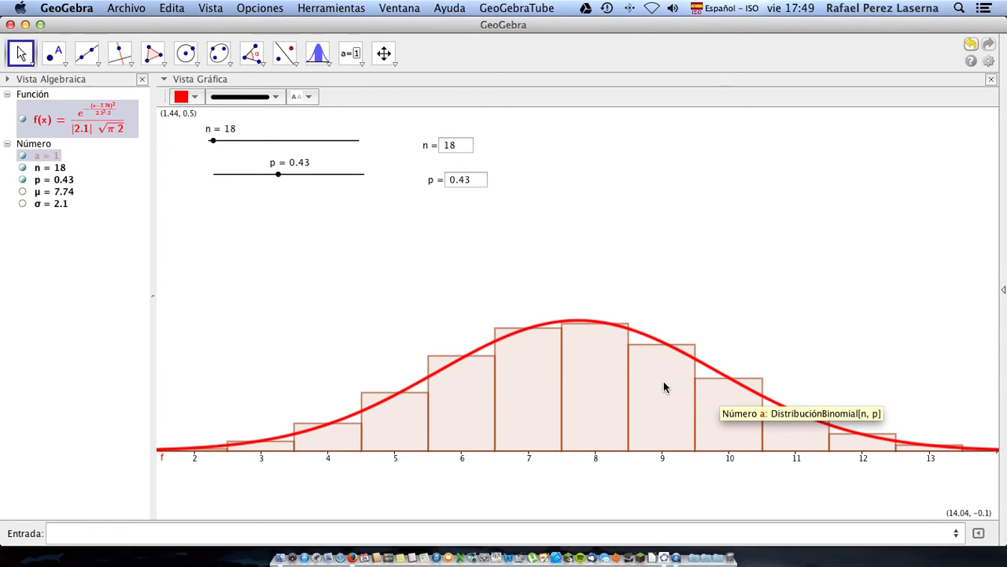
pyautogui.click(535, 261)
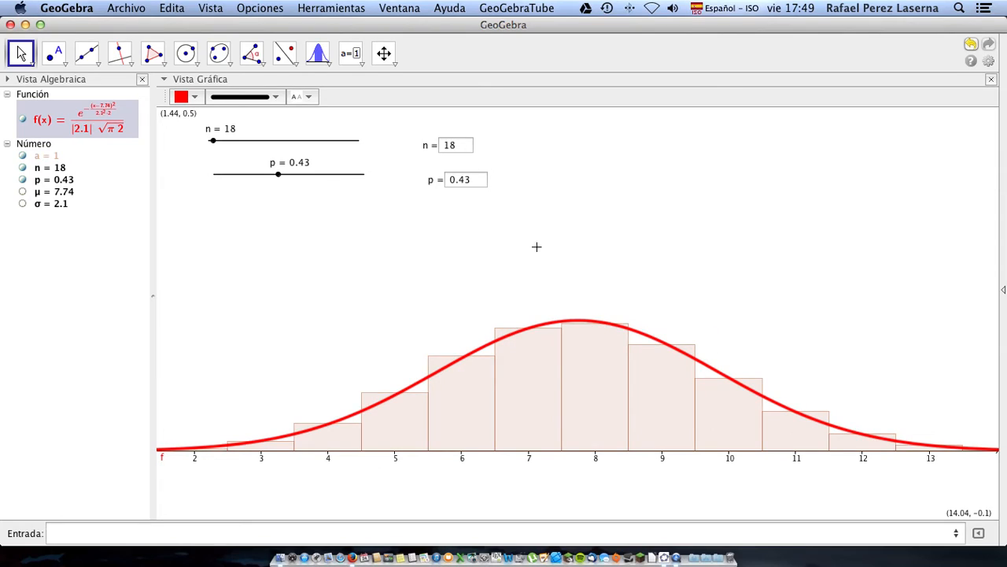
pyautogui.click(556, 383)
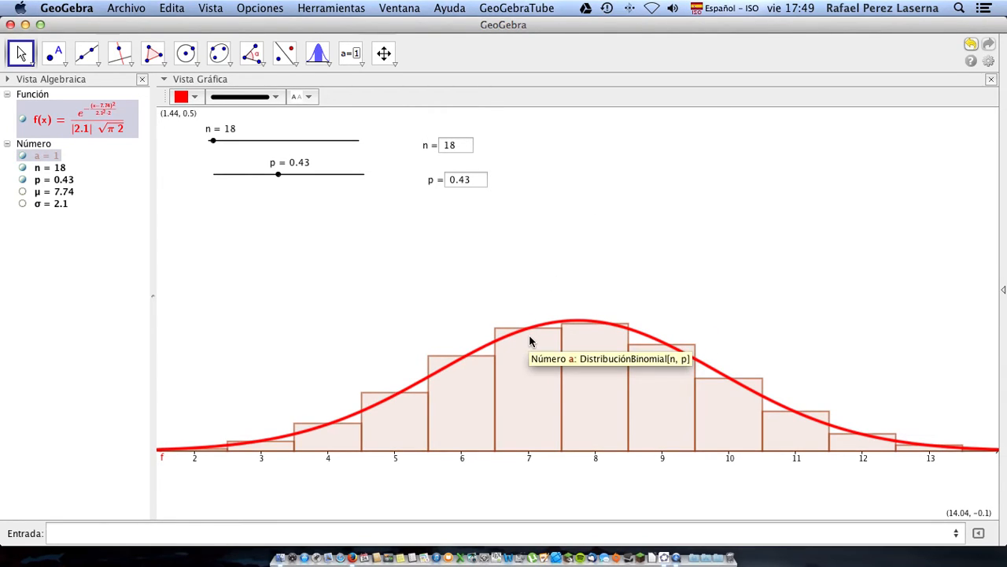
pyautogui.click(441, 291)
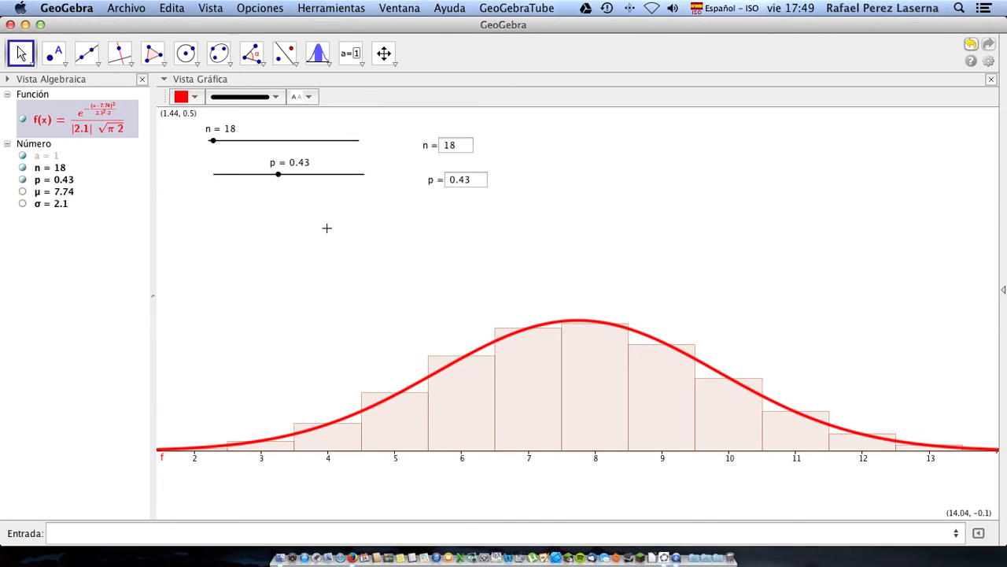
# Set the graphics view's maximum y to the expression f(μ)+0.1, keeping the minimum y at -0.1, and close the preferences
pyautogui.rightClick(302, 260)
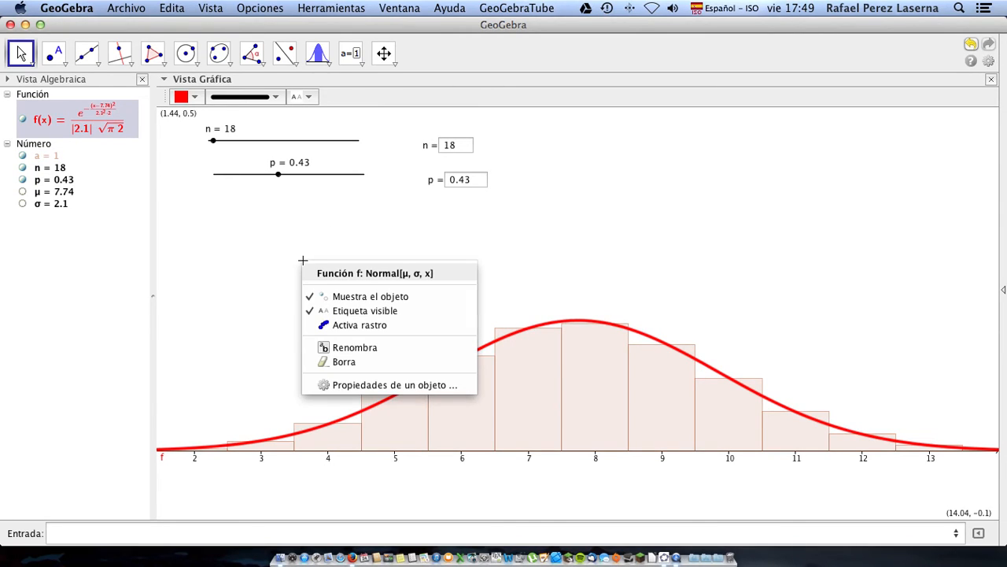
pyautogui.click(69, 236)
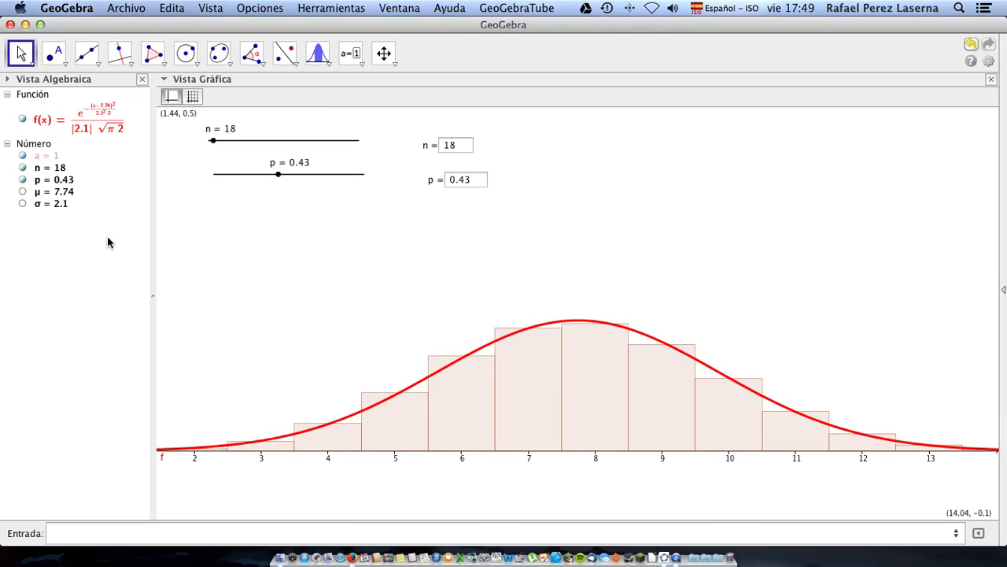
pyautogui.rightClick(281, 260)
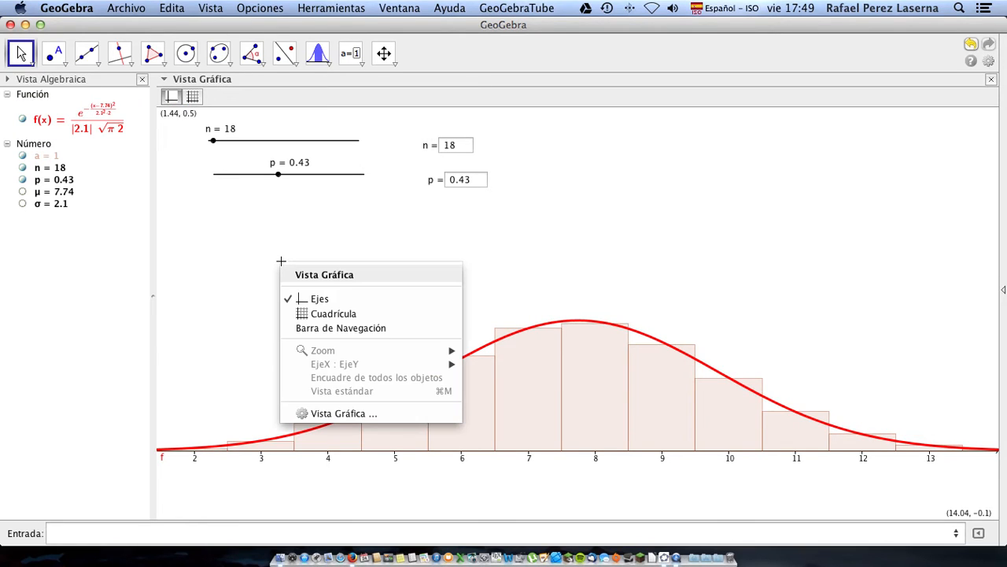
pyautogui.click(346, 415)
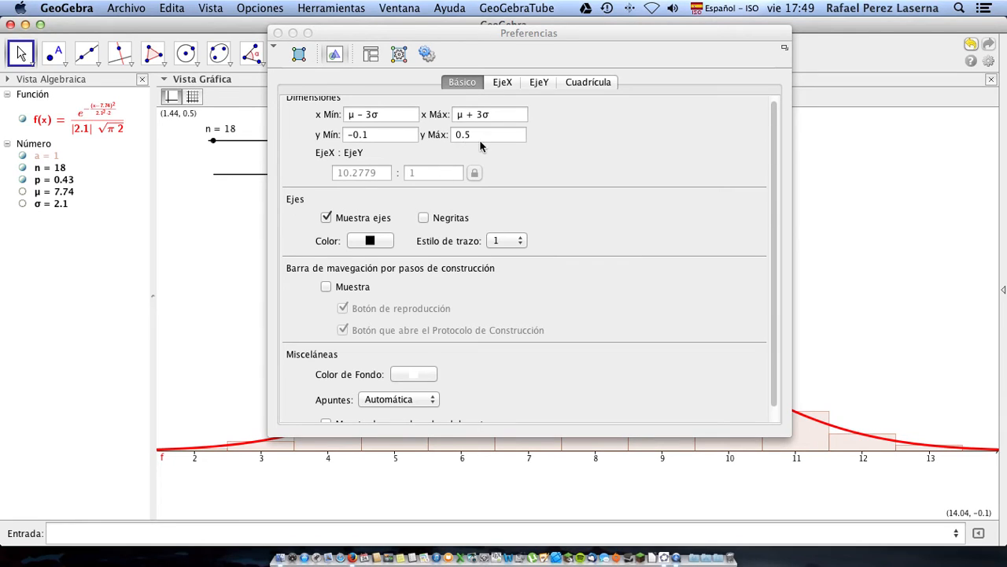
pyautogui.click(479, 136)
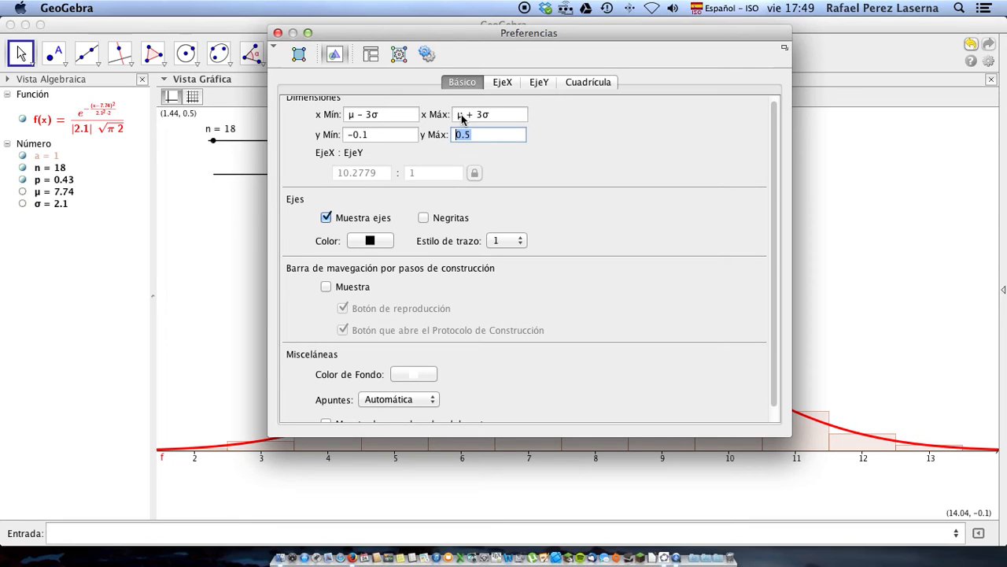
pyautogui.moveTo(460, 115); pyautogui.dragTo(480, 117)
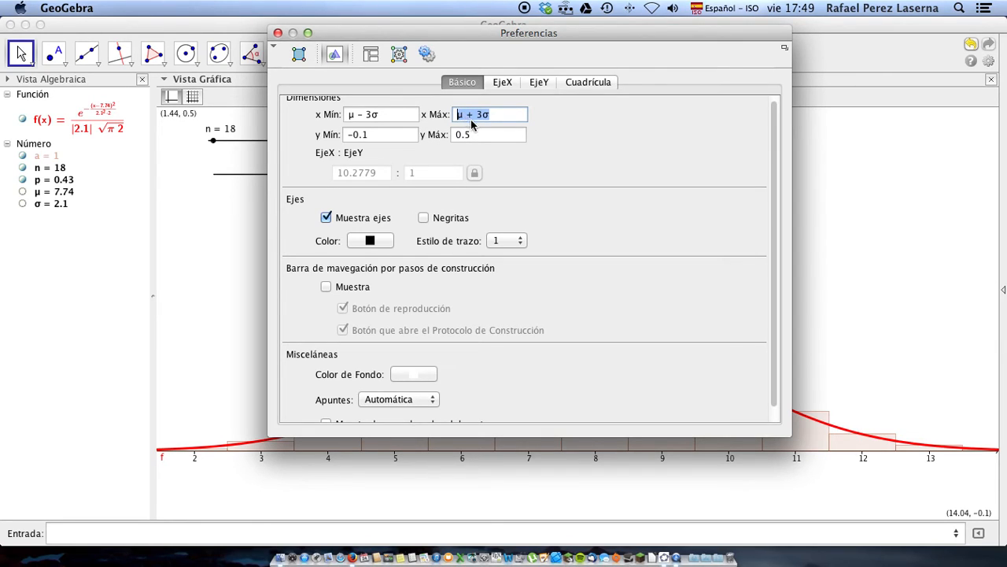
pyautogui.click(487, 136)
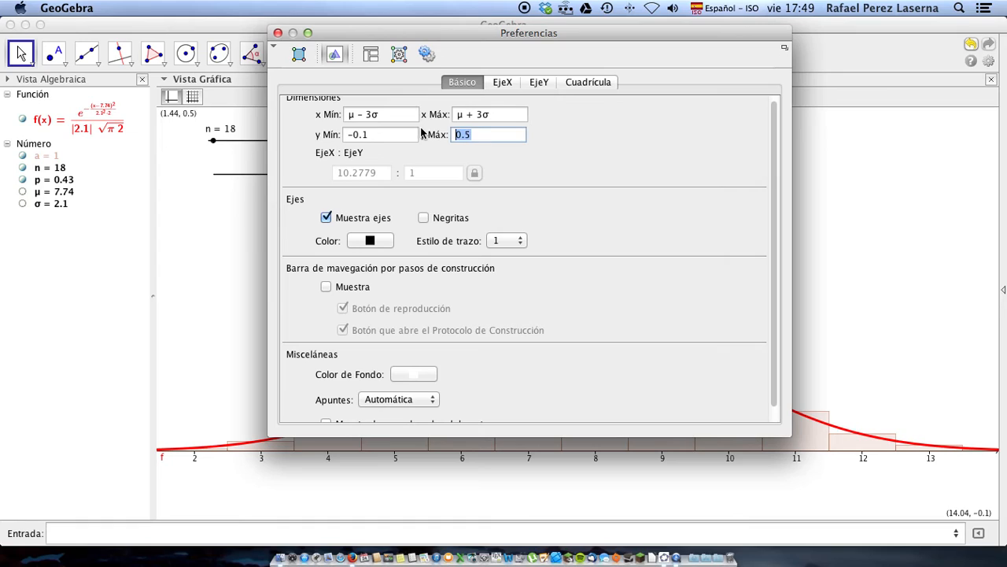
pyautogui.write('f')
pyautogui.write('(μ + 3σ')
pyautogui.press('BackSpace')
pyautogui.press('BackSpace')
pyautogui.press('BackSpace')
pyautogui.press('BackSpace')
pyautogui.write(')+0.1')
pyautogui.click(387, 141)
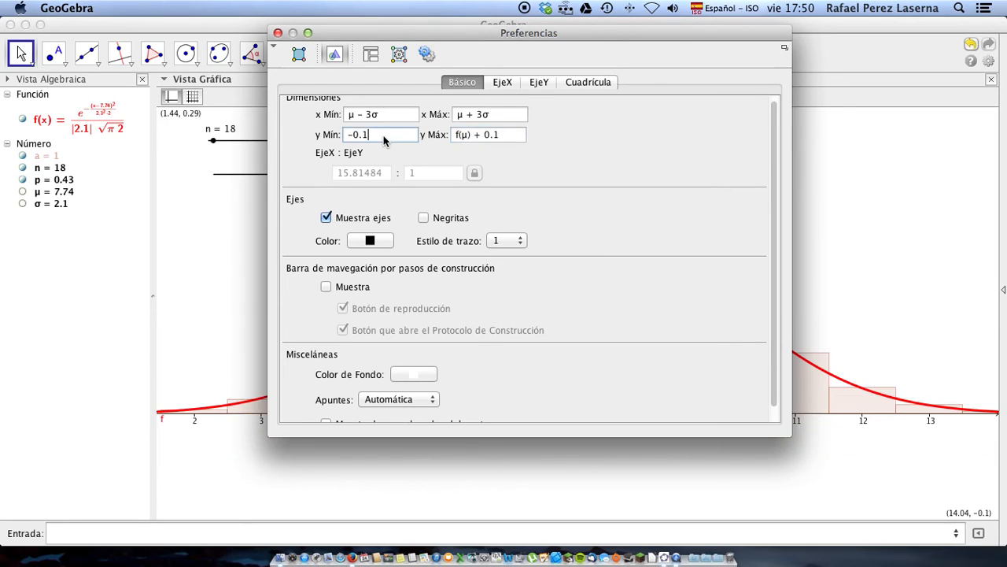
pyautogui.click(277, 34)
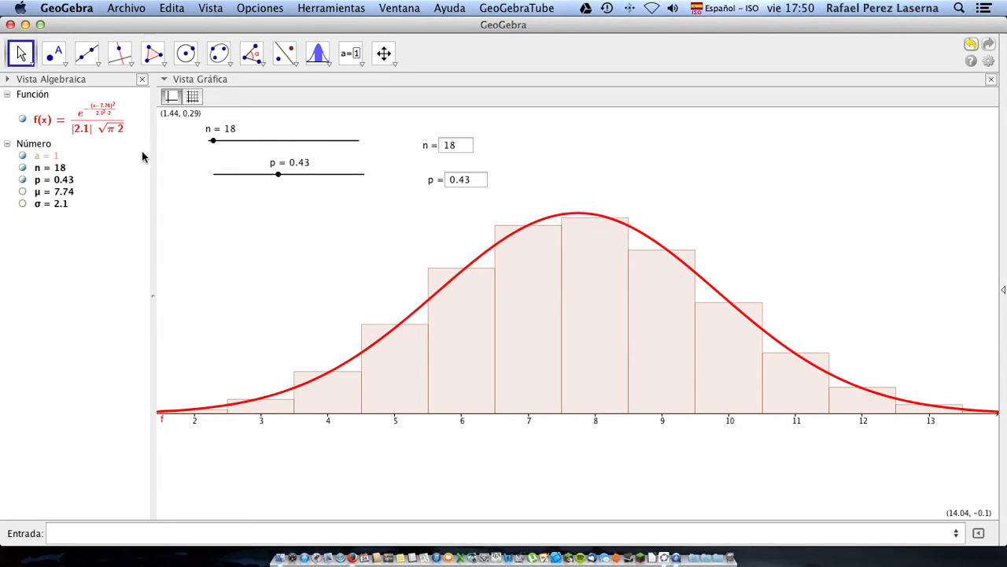
# Set the sliders to n = 131 and p = 0.58
pyautogui.moveTo(213, 144); pyautogui.dragTo(299, 174)
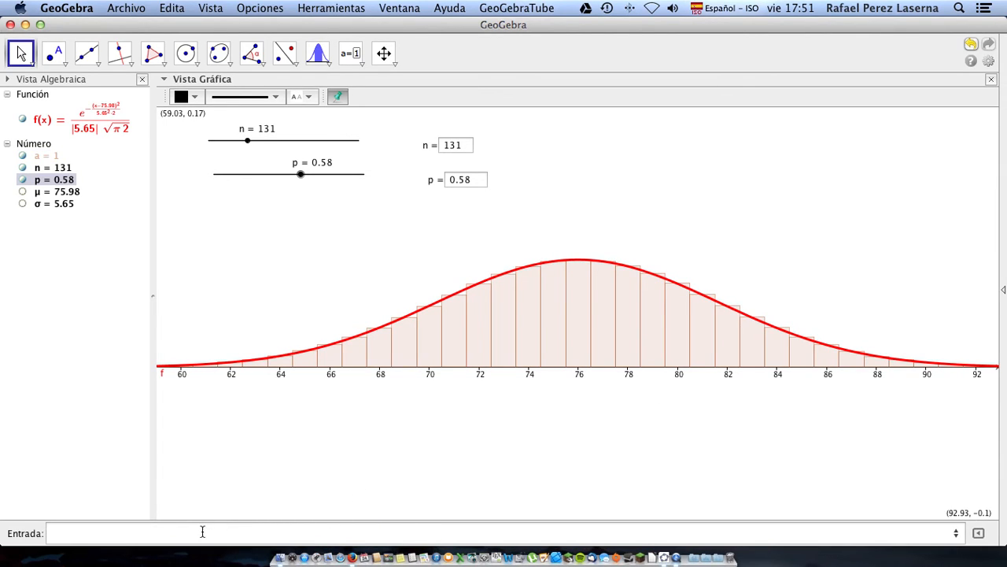
# Shade and compute the area under the normal curve up to 80.5 by entering Integral[f,-∞,80.5]
pyautogui.click(202, 532)
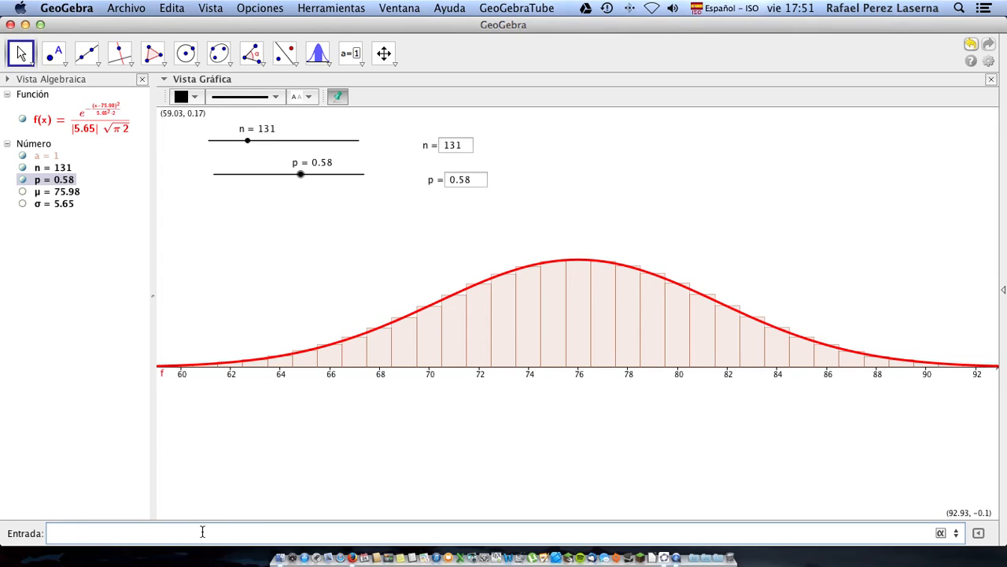
pyautogui.write('Integ')
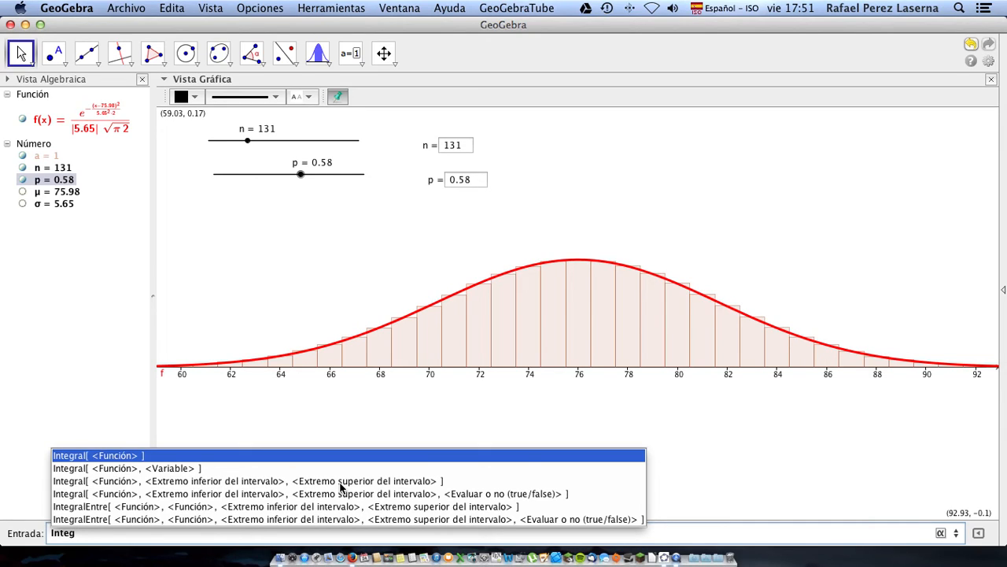
pyautogui.click(324, 482)
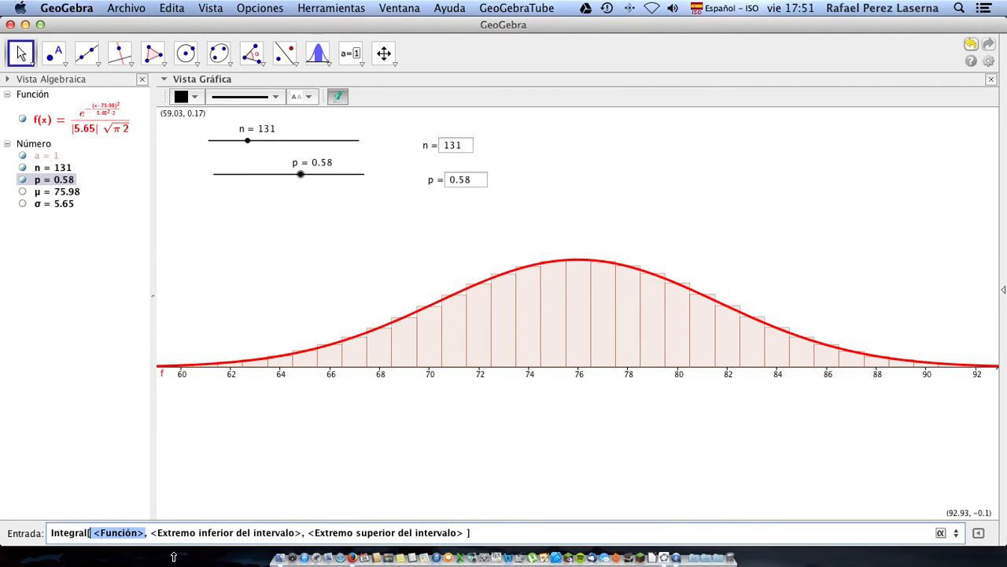
pyautogui.write('f')
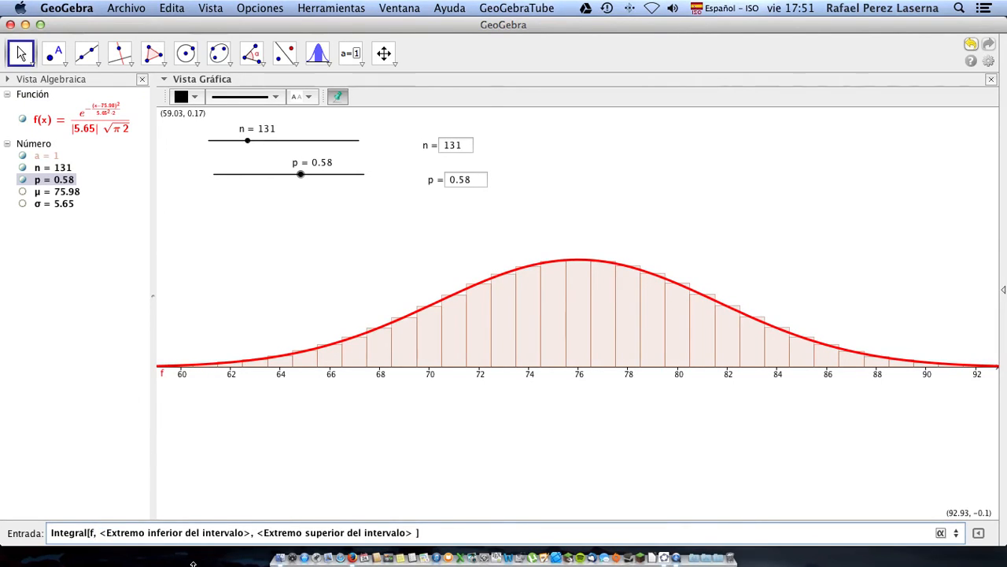
pyautogui.press('Tab')
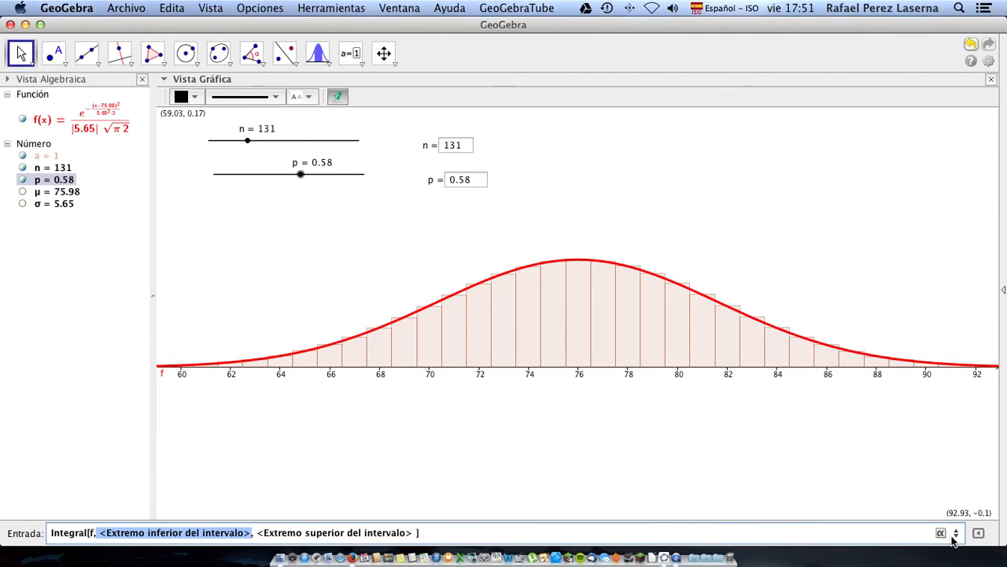
pyautogui.click(941, 534)
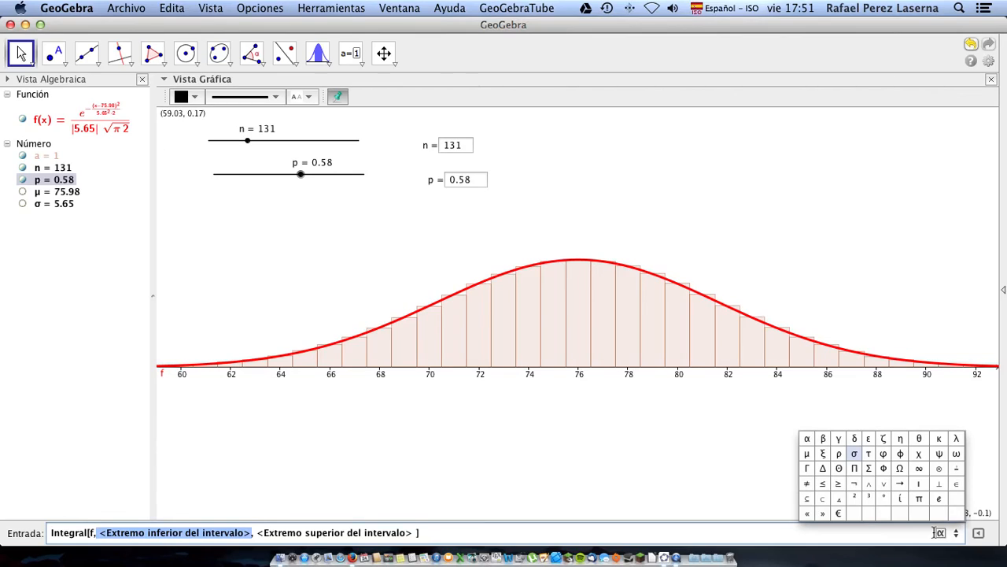
pyautogui.click(918, 469)
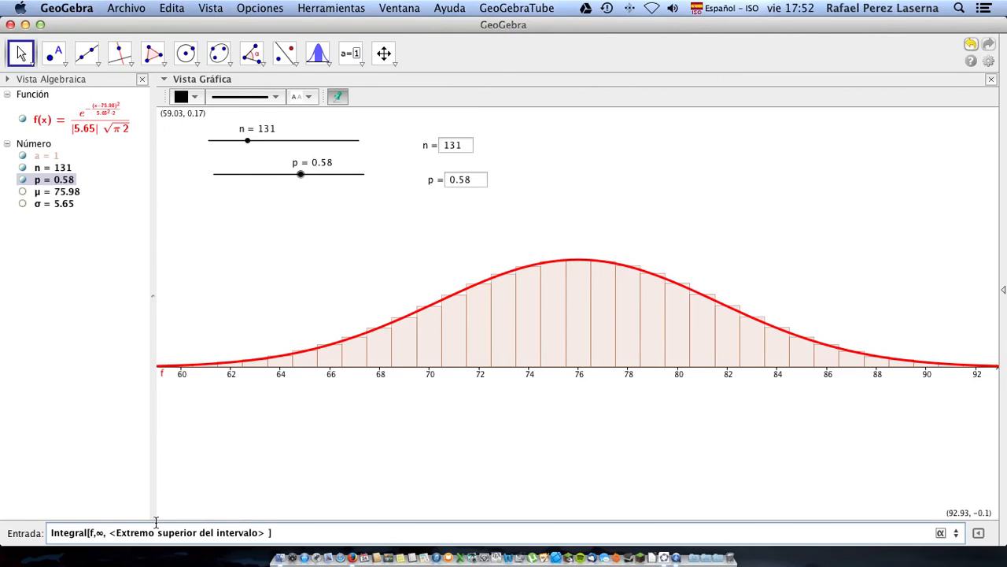
pyautogui.press('Left')
pyautogui.write('-')
pyautogui.press('Tab')
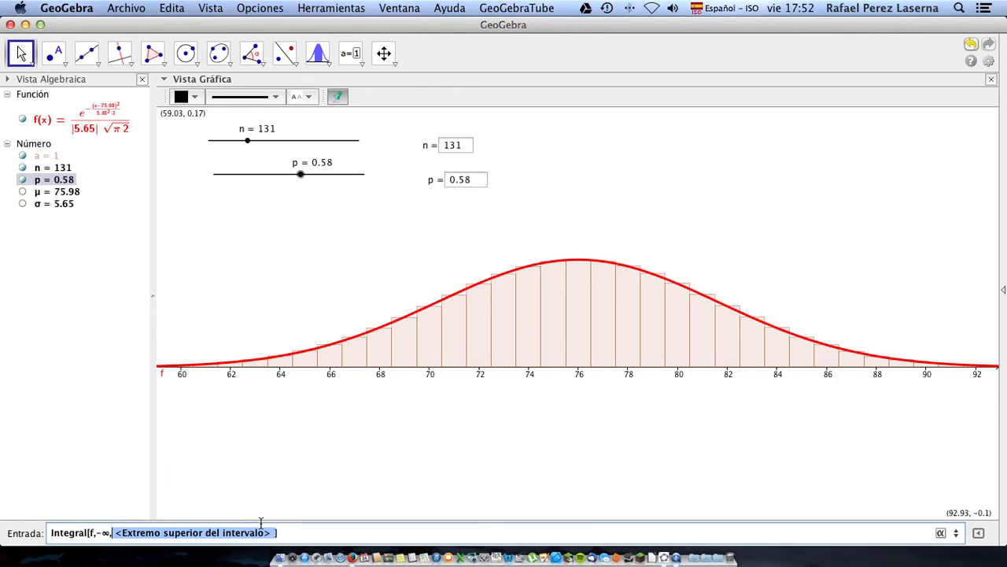
pyautogui.write('80.')
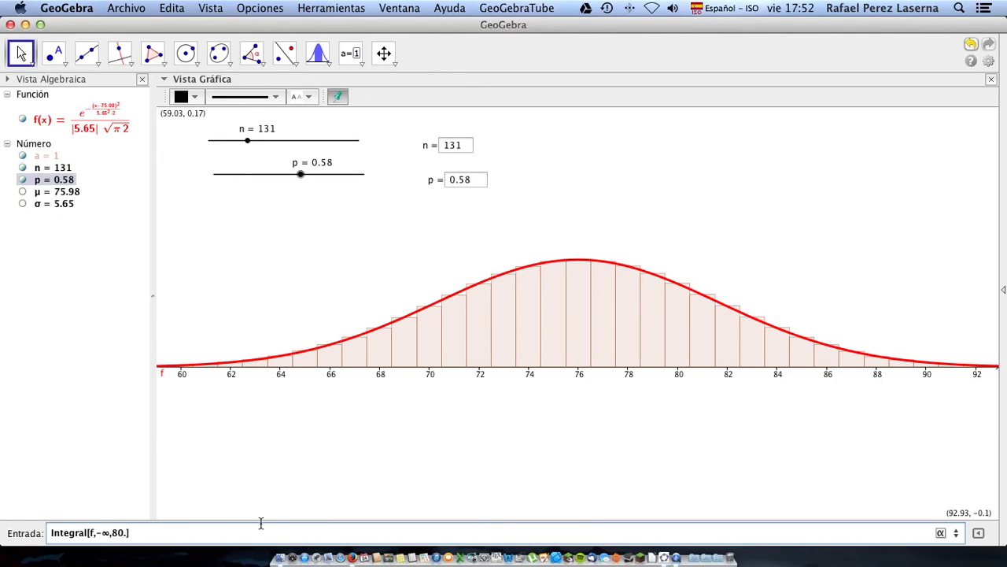
pyautogui.write('5')
pyautogui.press('Return')
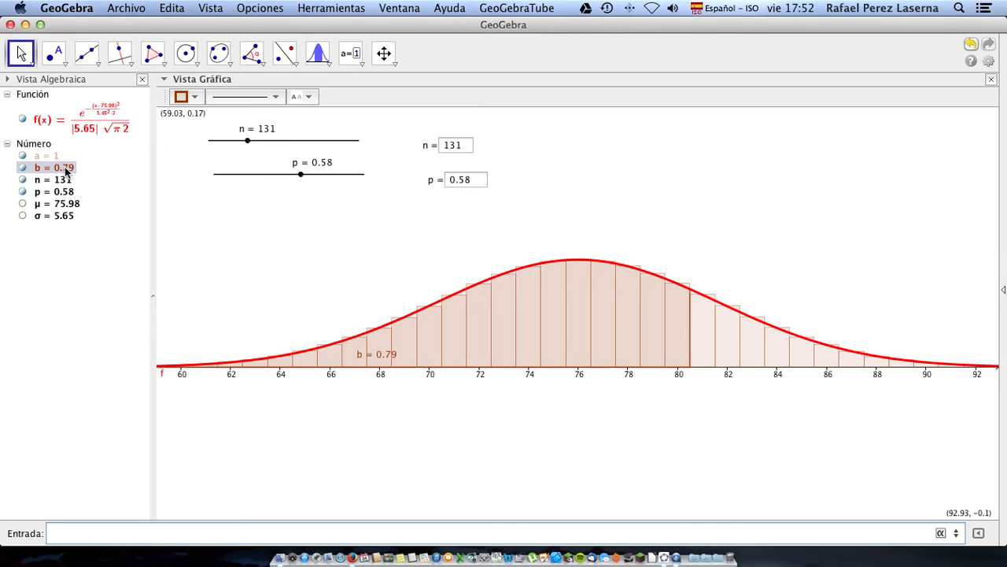
# Colour the integral area b blue (0, 0, 255) in its object properties and close the preferences
pyautogui.moveTo(64, 169)
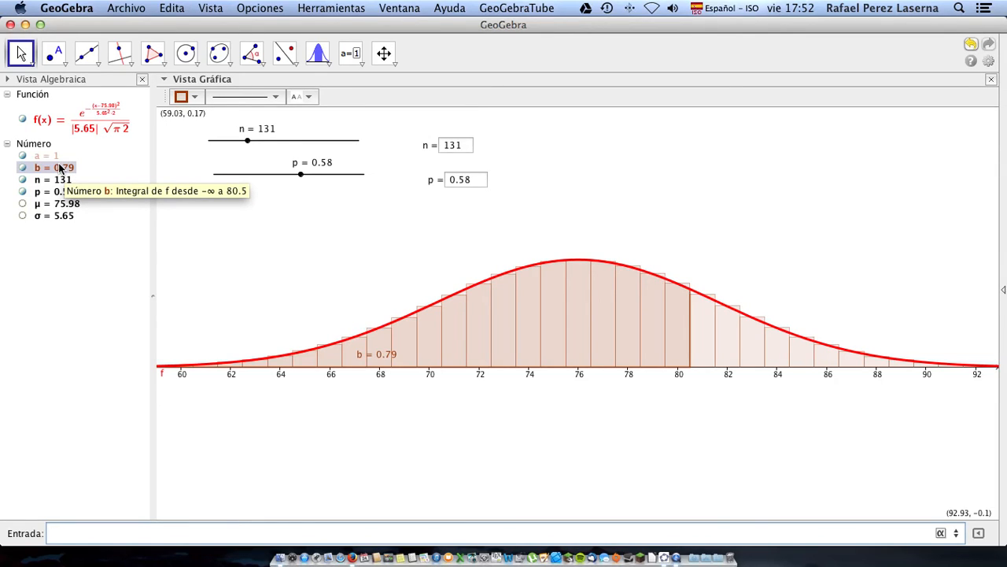
pyautogui.rightClick(60, 169)
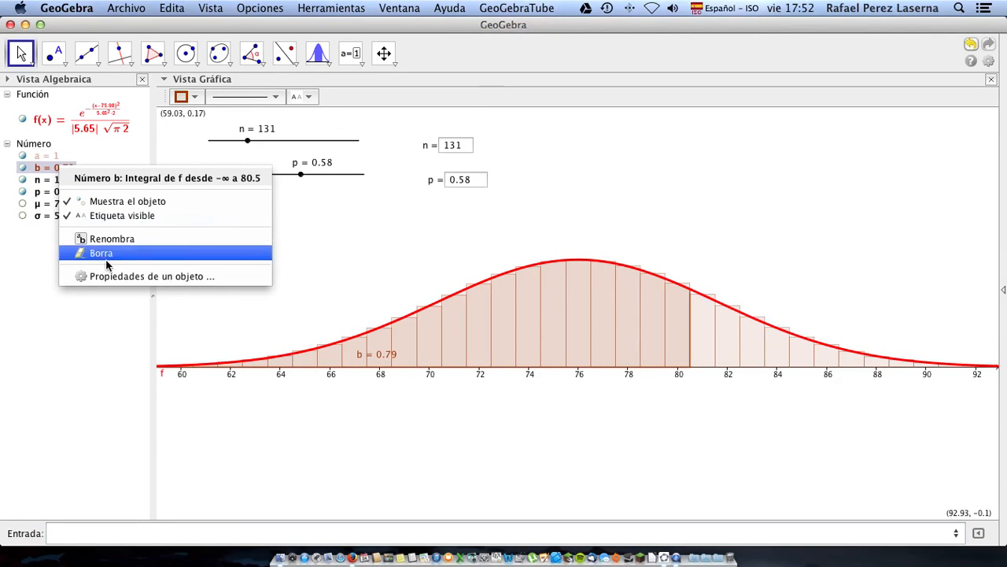
pyautogui.click(119, 277)
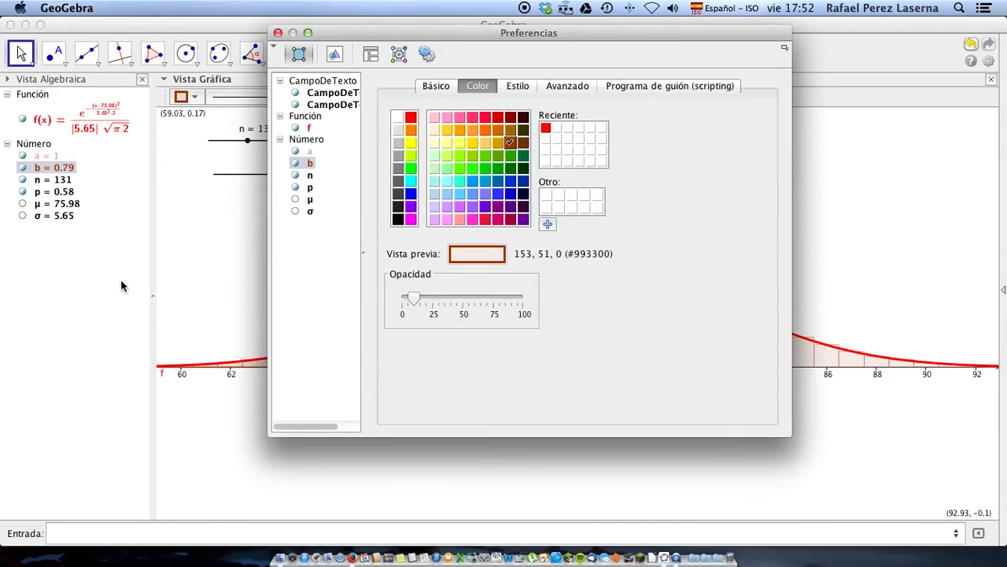
pyautogui.click(410, 193)
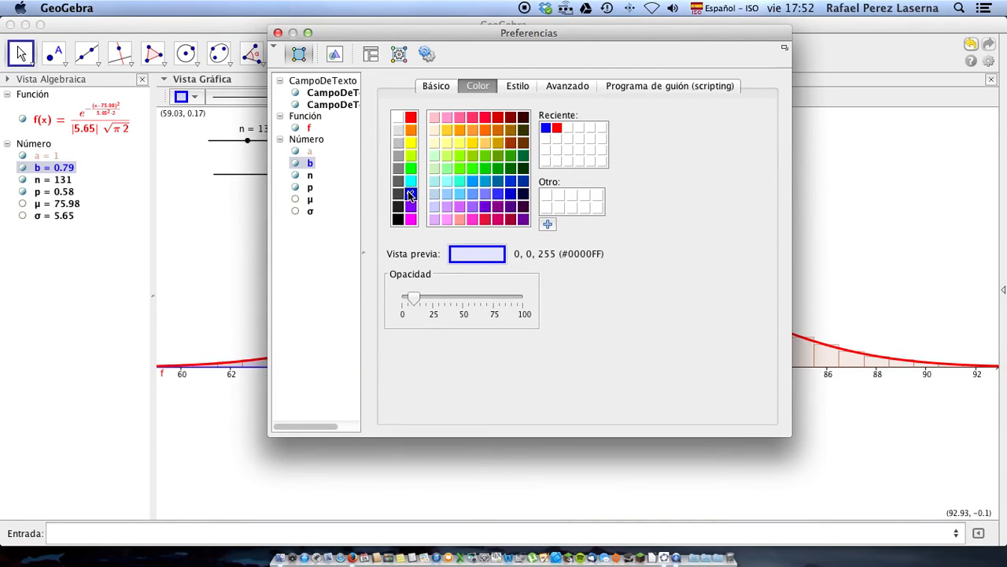
pyautogui.click(278, 33)
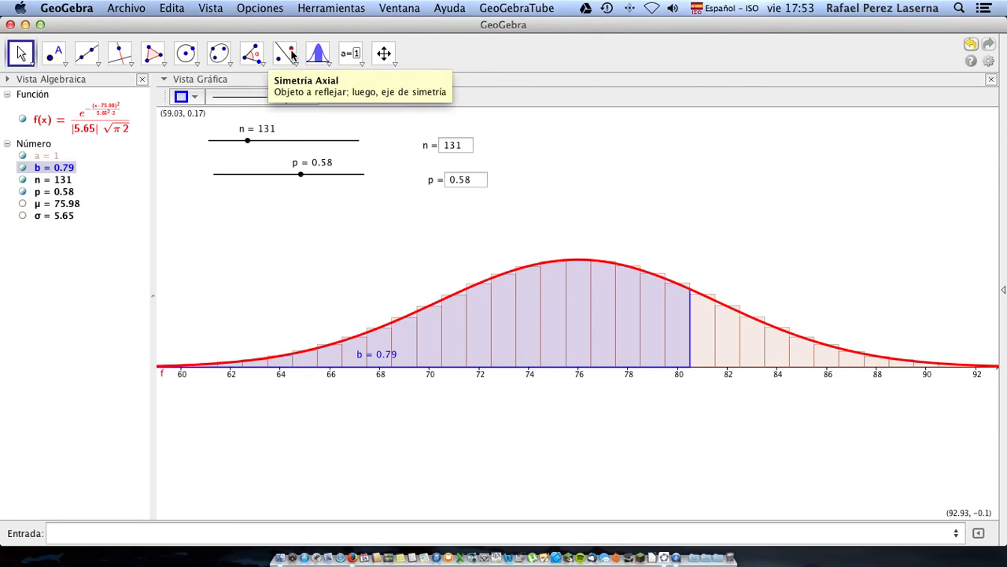
# Open the probability calculator to view its normal distribution settings, and close it
pyautogui.click(318, 55)
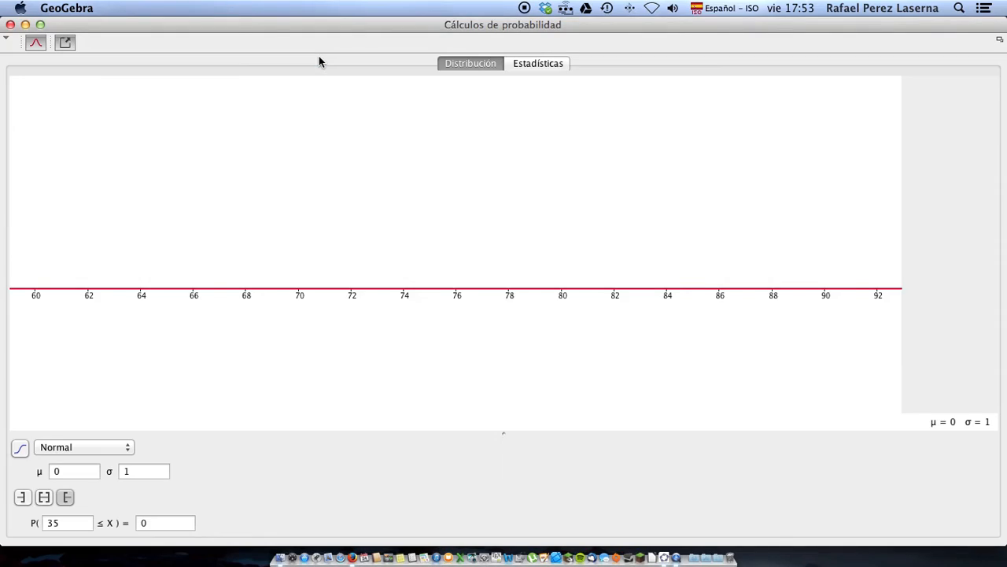
pyautogui.click(10, 24)
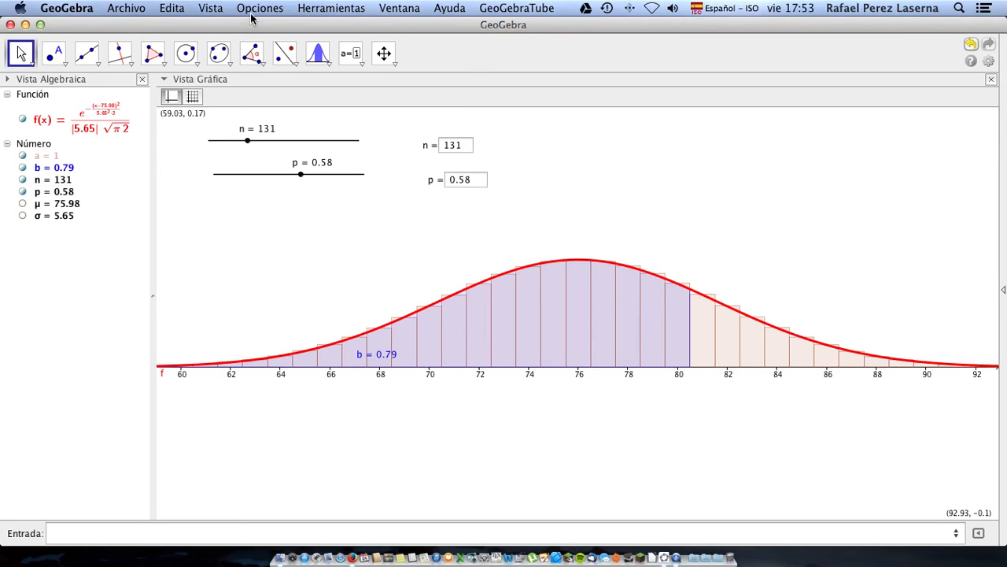
# Show the CAS view and calculate the factorial 20! in its first row
pyautogui.click(210, 8)
pyautogui.click(270, 69)
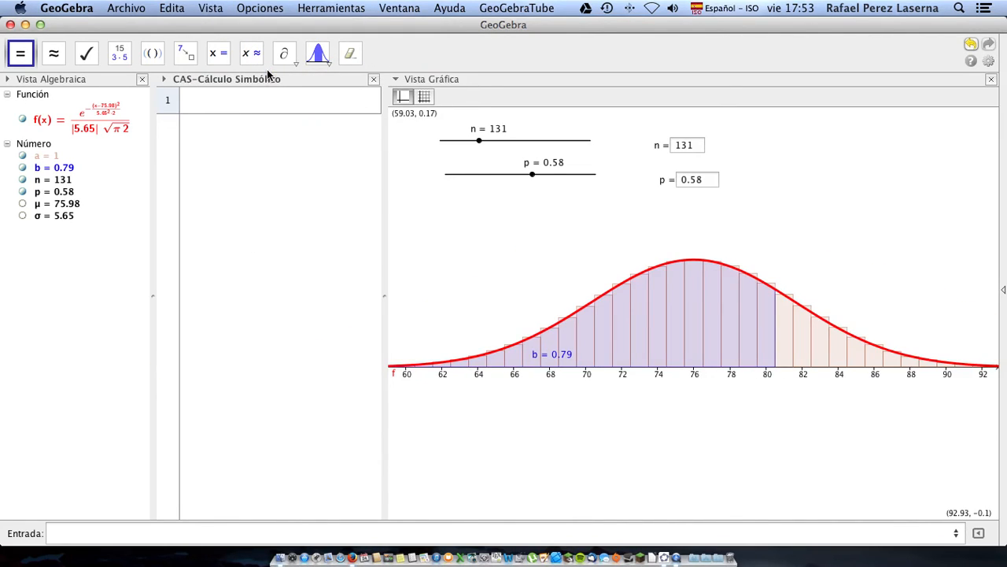
pyautogui.click(220, 100)
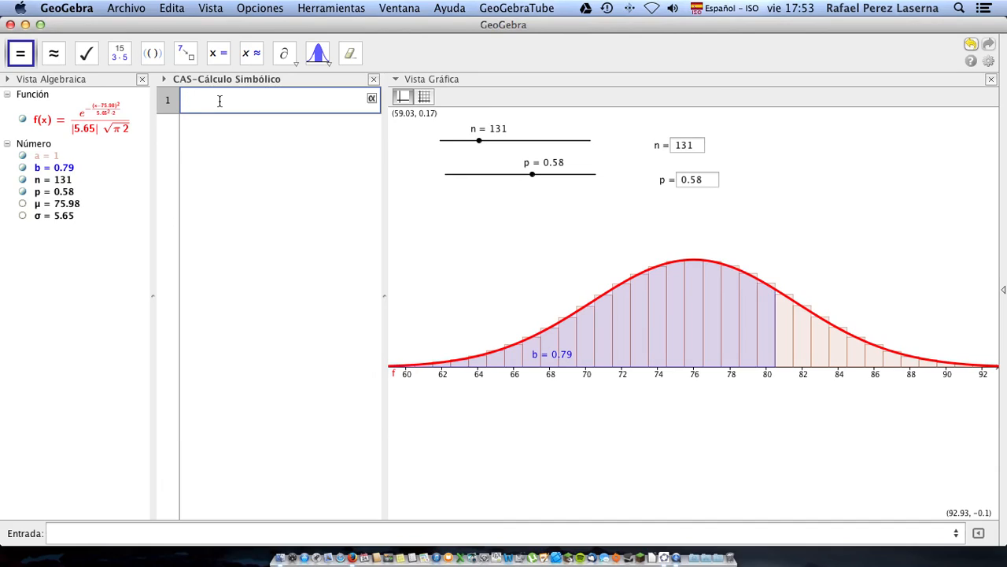
pyautogui.write('20!')
pyautogui.press('Return')
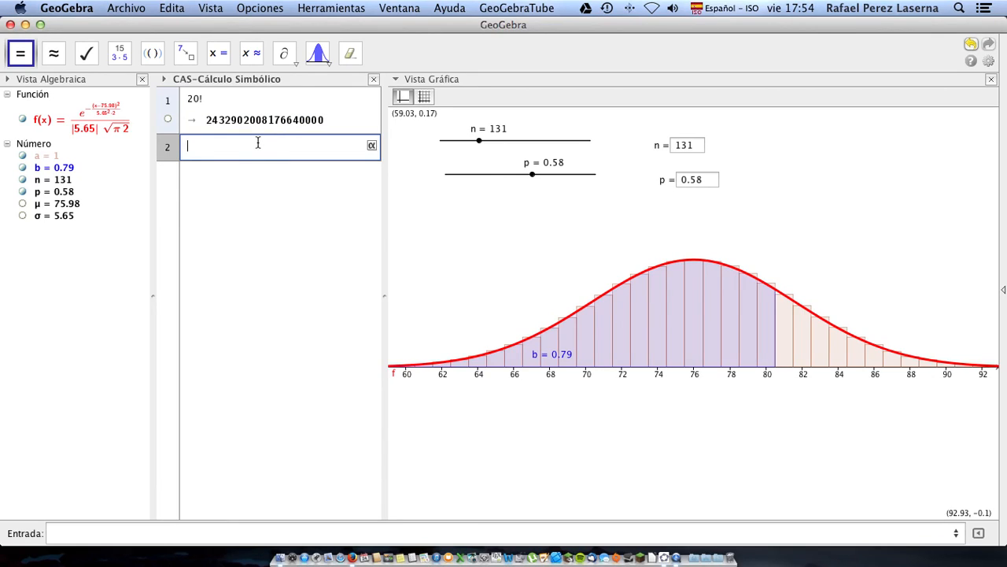
# Calculate the binomial coefficient of 20 over 4 in the second CAS row with NúmeroCombinatorio[20,4]
pyautogui.write('Numero')
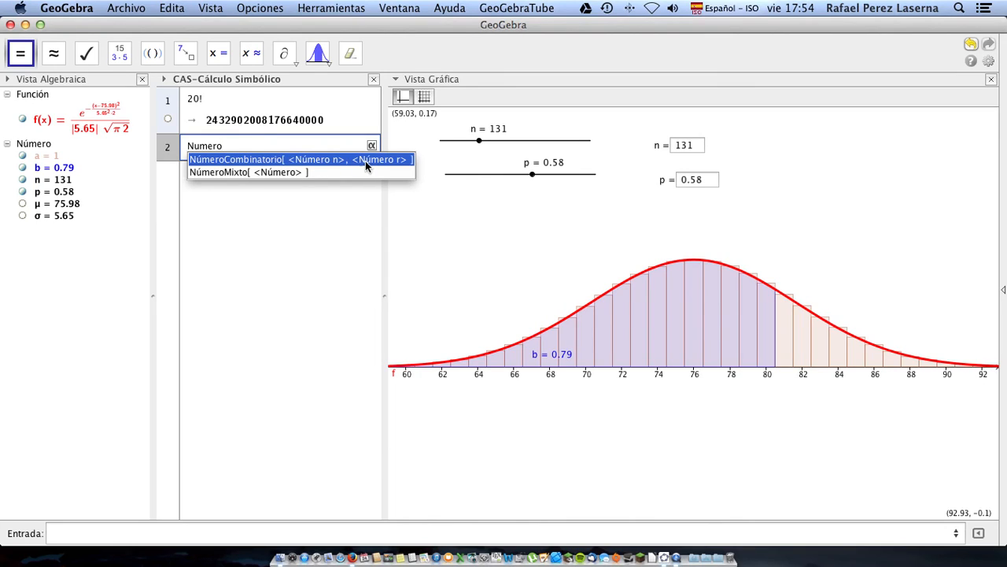
pyautogui.click(337, 163)
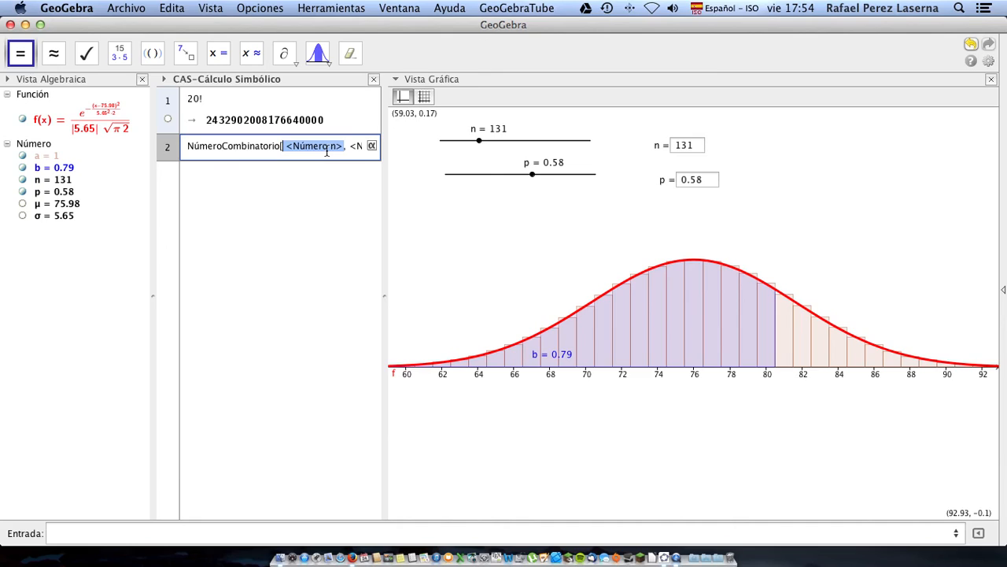
pyautogui.write('20,')
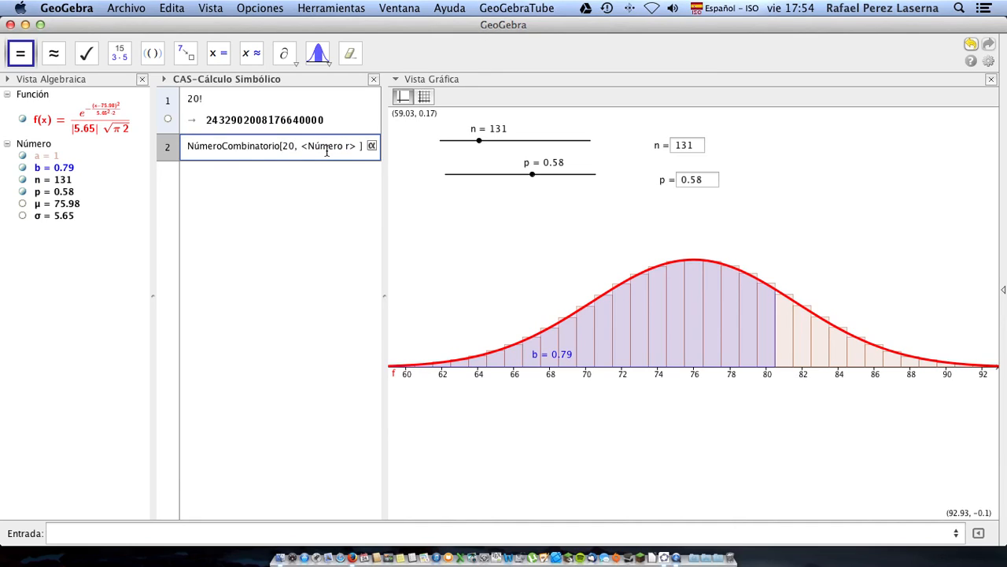
pyautogui.click(327, 146)
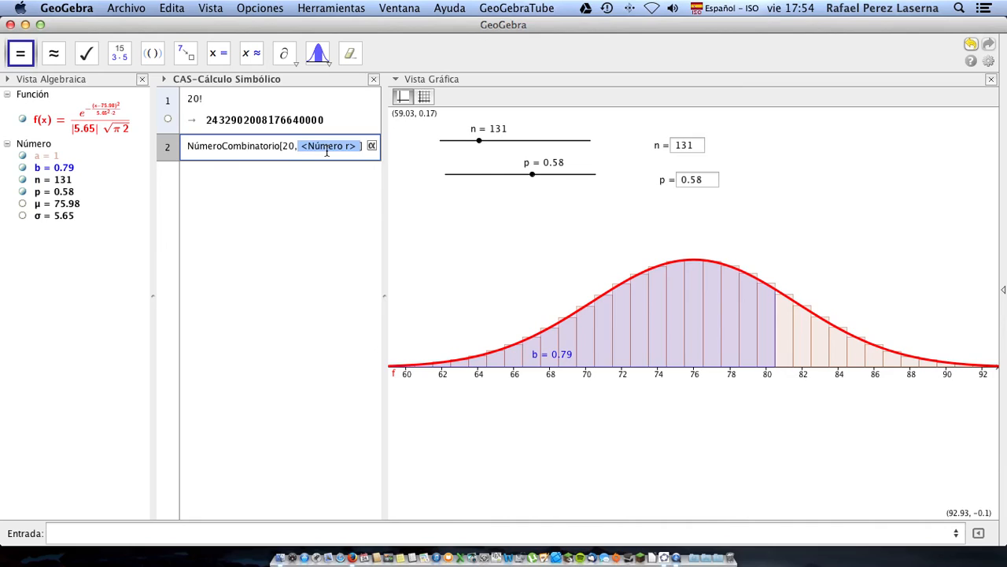
pyautogui.write('4')
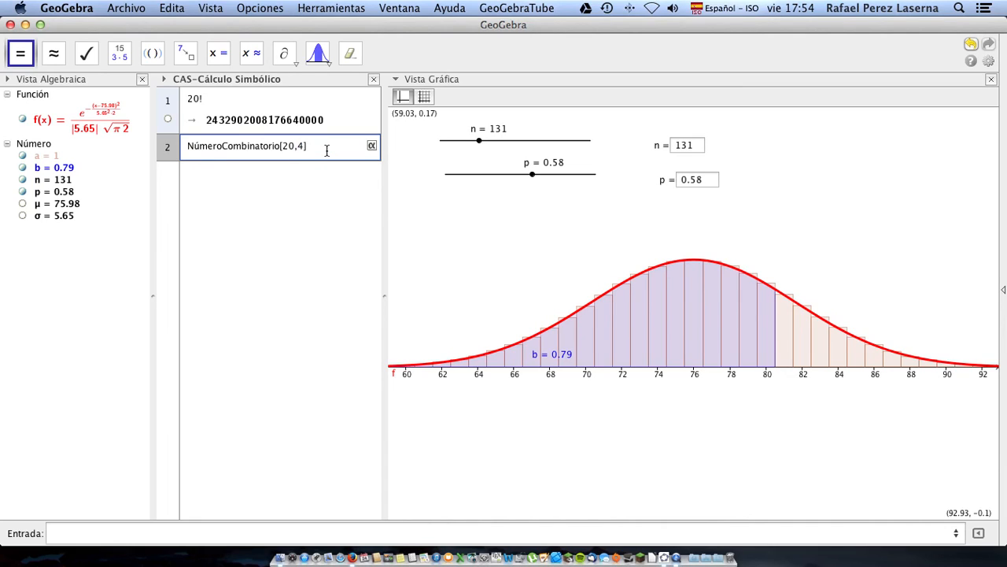
pyautogui.press('Return')
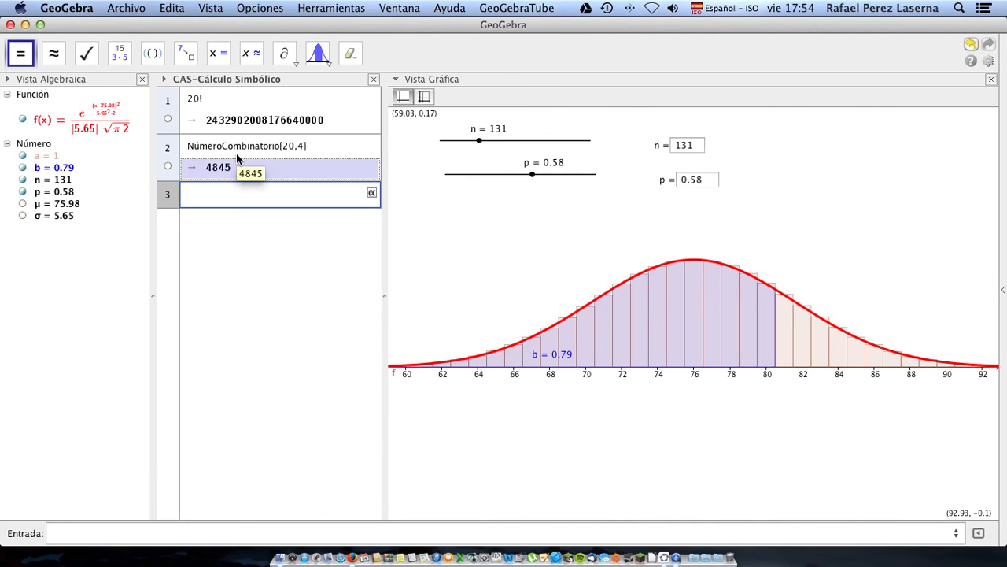
# Show the spreadsheet view alongside the CAS and graphics views
pyautogui.click(216, 11)
pyautogui.click(231, 49)
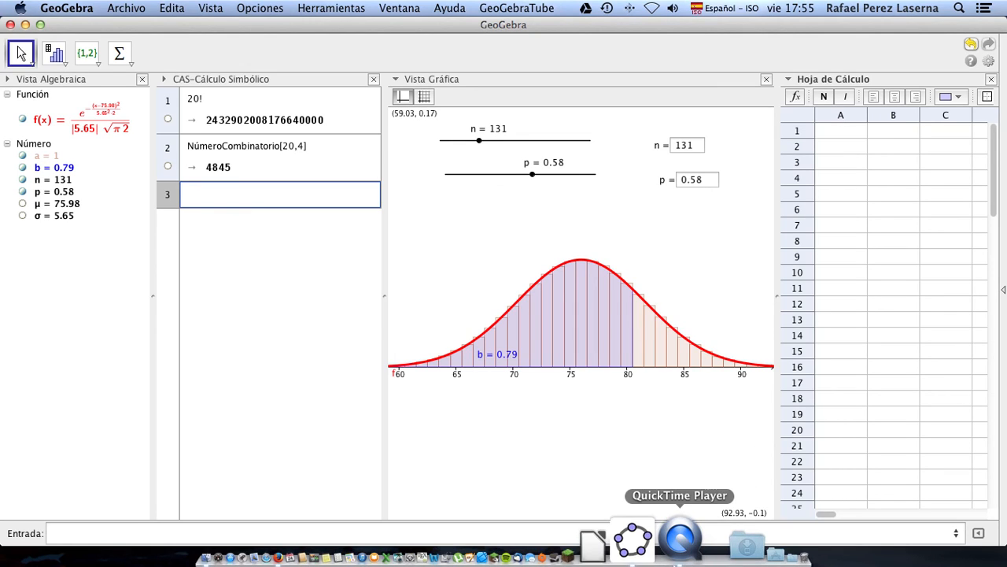
pyautogui.click(676, 550)
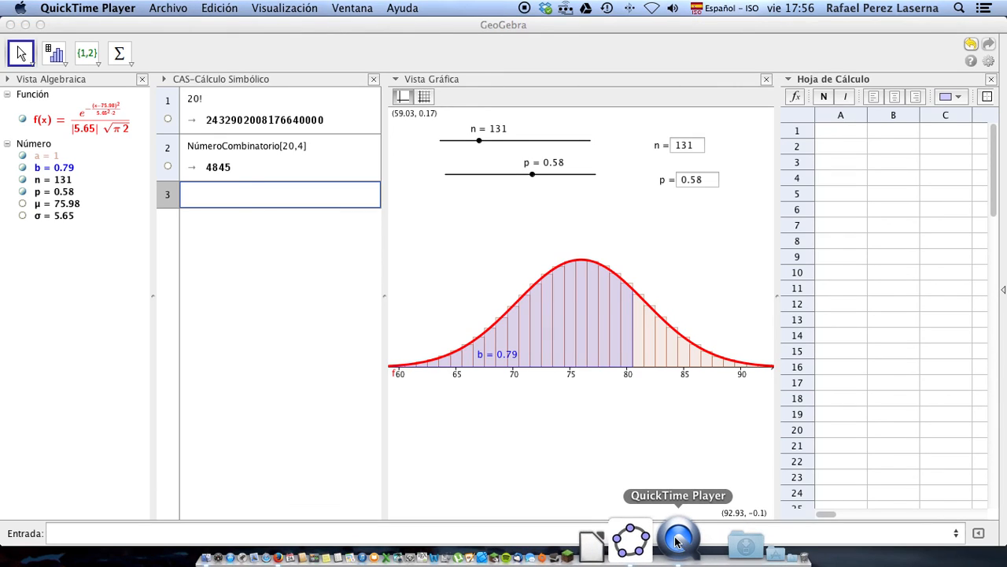